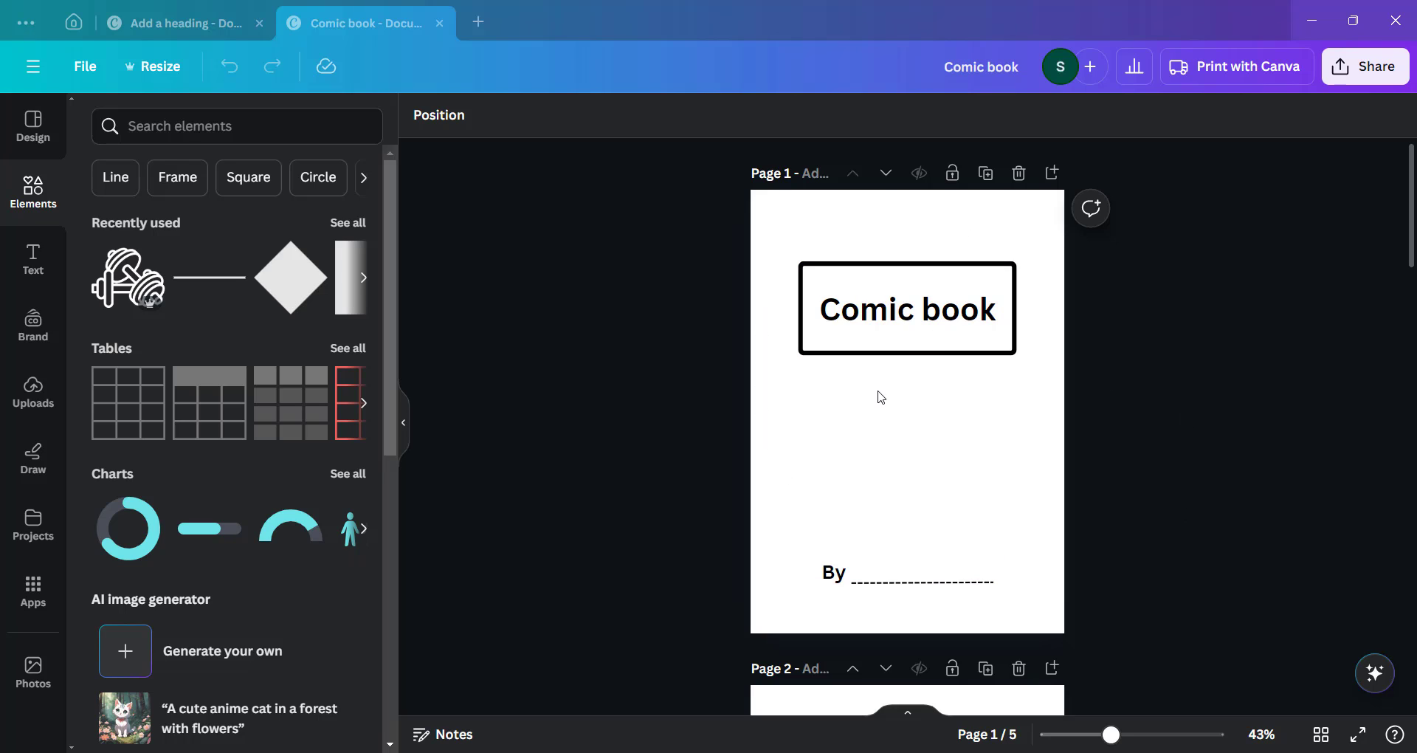
Look through the comic book's cover and panel layouts, then examine the speech bubbles and red burst on page 5
{"action": "scroll", "coordinate": [878, 398], "scroll_direction": "down", "scroll_amount": 8}
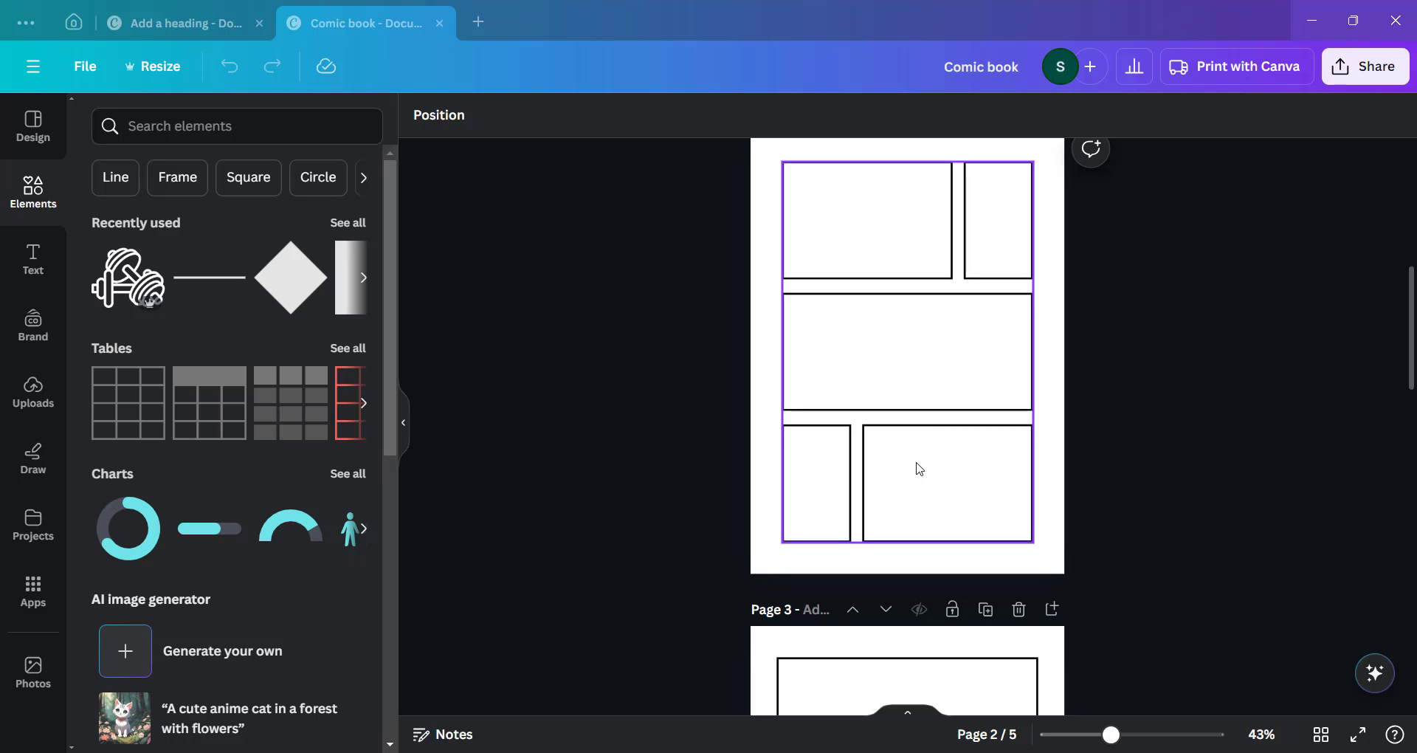
{"action": "scroll", "coordinate": [917, 465], "scroll_direction": "down", "scroll_amount": 5}
{"action": "scroll", "coordinate": [917, 465], "scroll_direction": "down", "scroll_amount": 1}
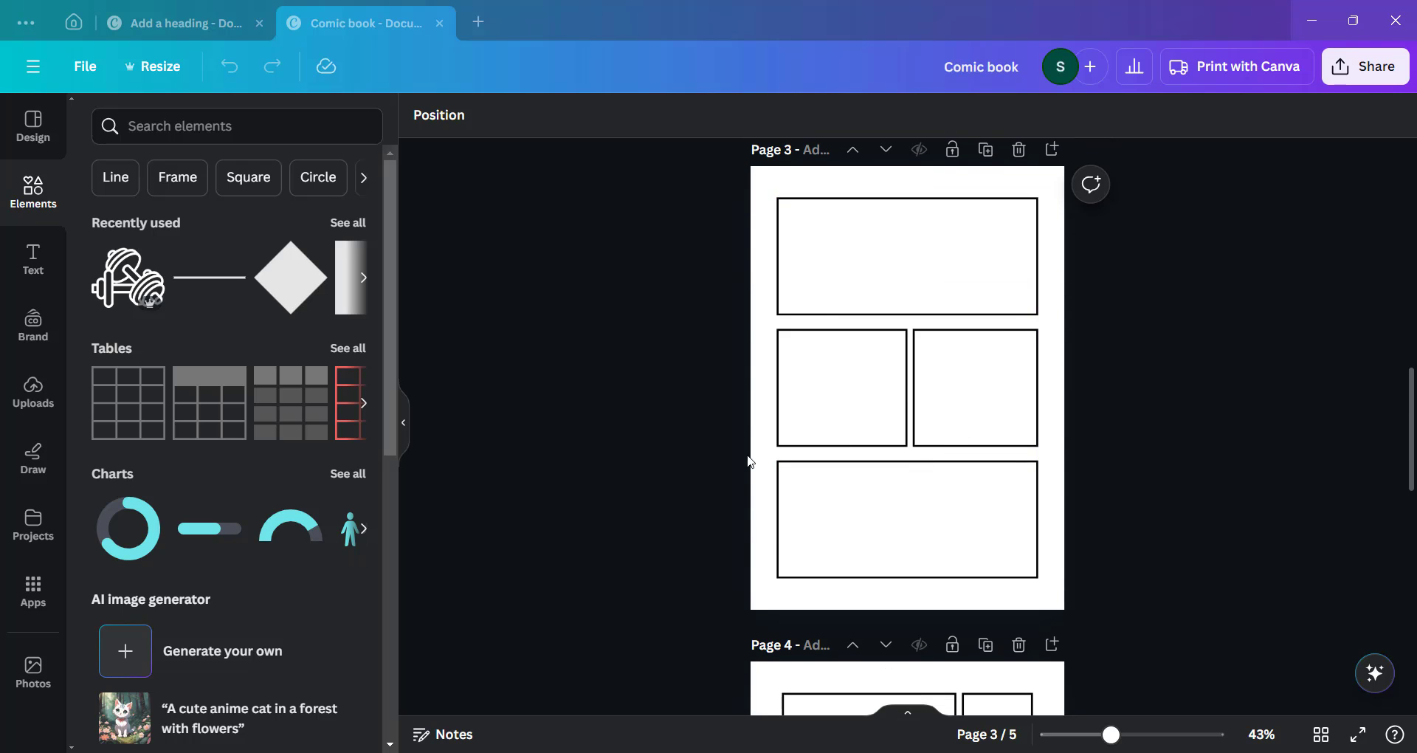
{"action": "scroll", "coordinate": [1059, 544], "scroll_direction": "up", "scroll_amount": 6}
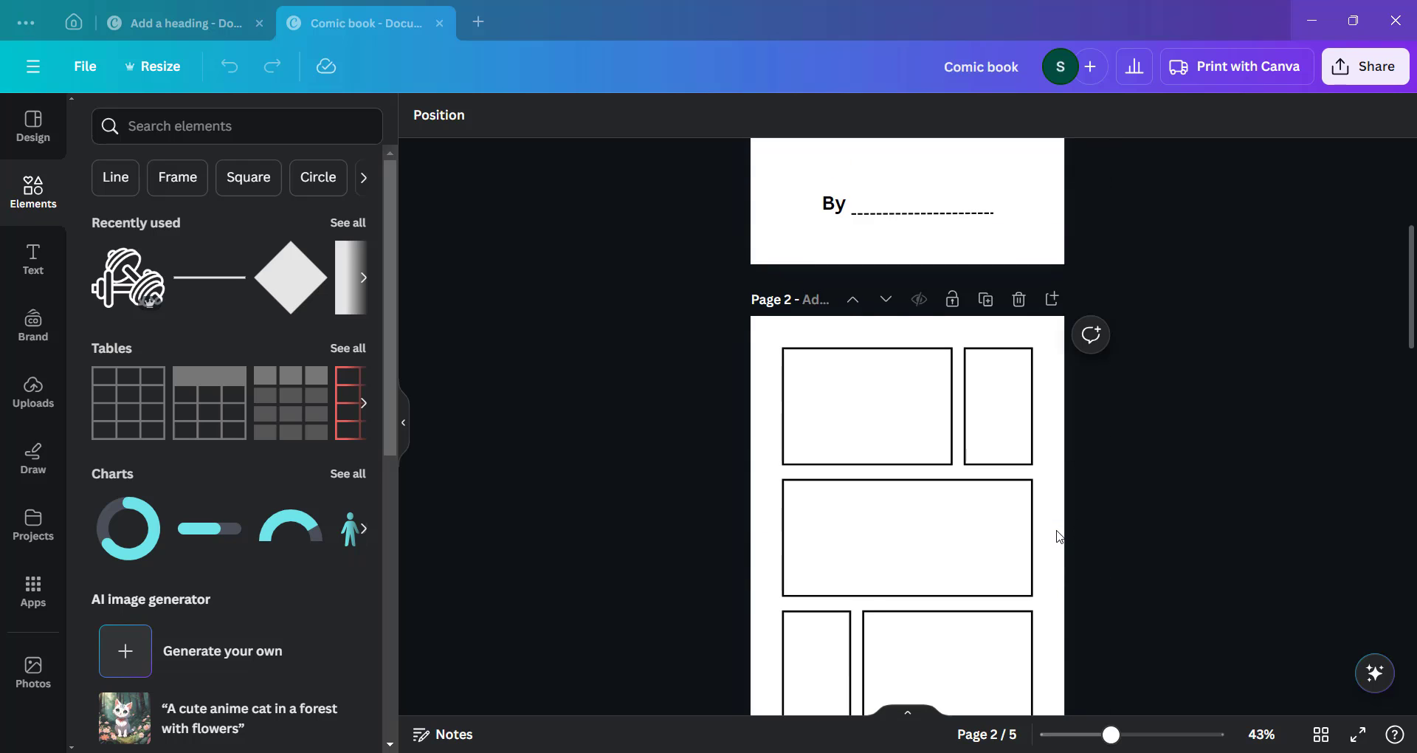
{"action": "scroll", "coordinate": [1055, 537], "scroll_direction": "down", "scroll_amount": 5}
{"action": "scroll", "coordinate": [892, 579], "scroll_direction": "down", "scroll_amount": 8}
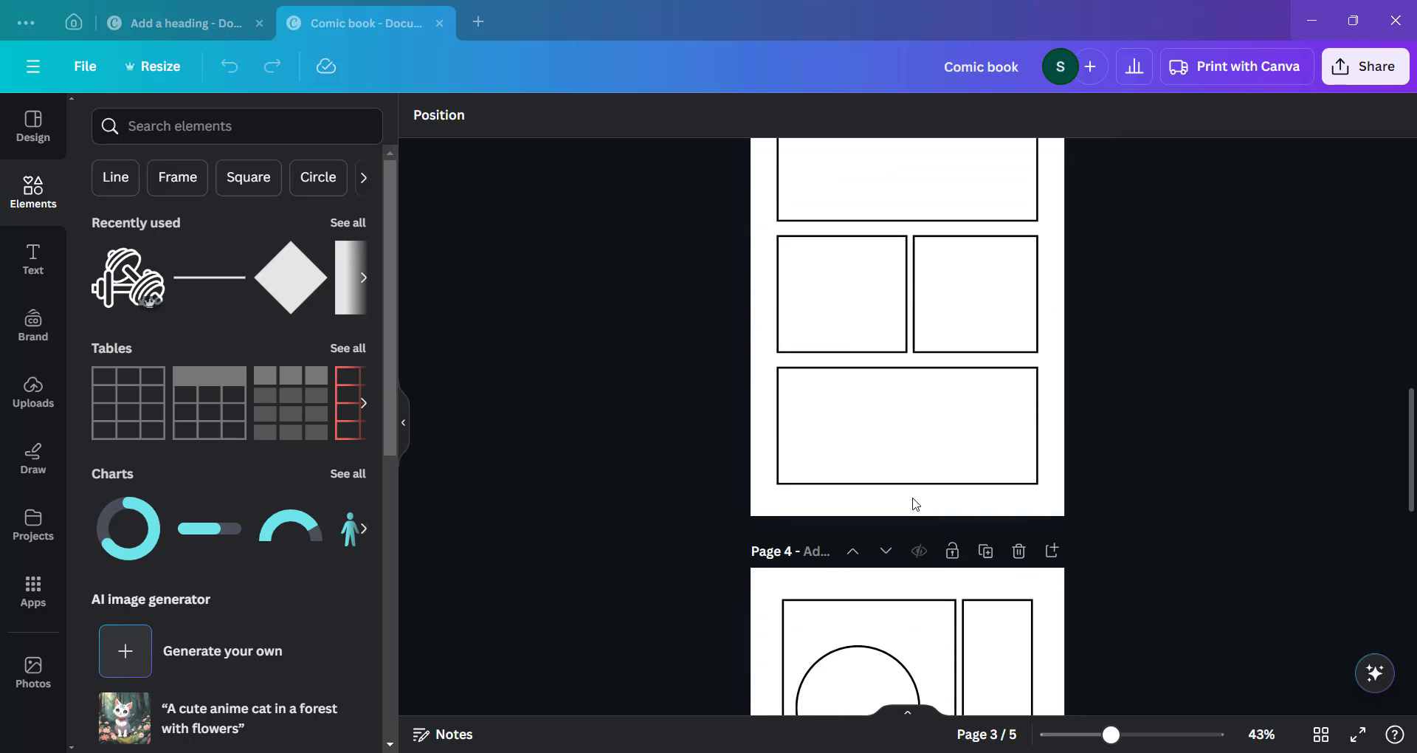
{"action": "scroll", "coordinate": [914, 502], "scroll_direction": "up", "scroll_amount": 2}
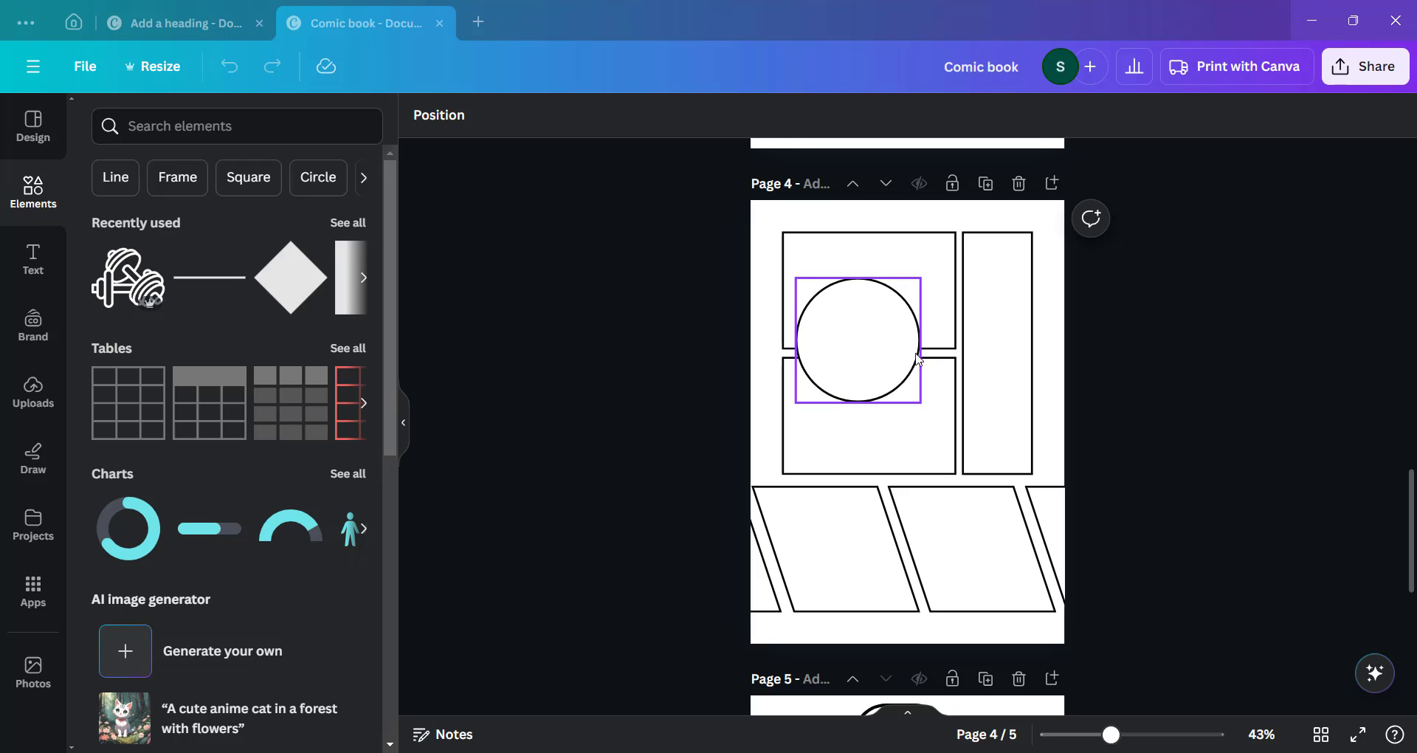
{"action": "scroll", "coordinate": [1127, 343], "scroll_direction": "down", "scroll_amount": 5}
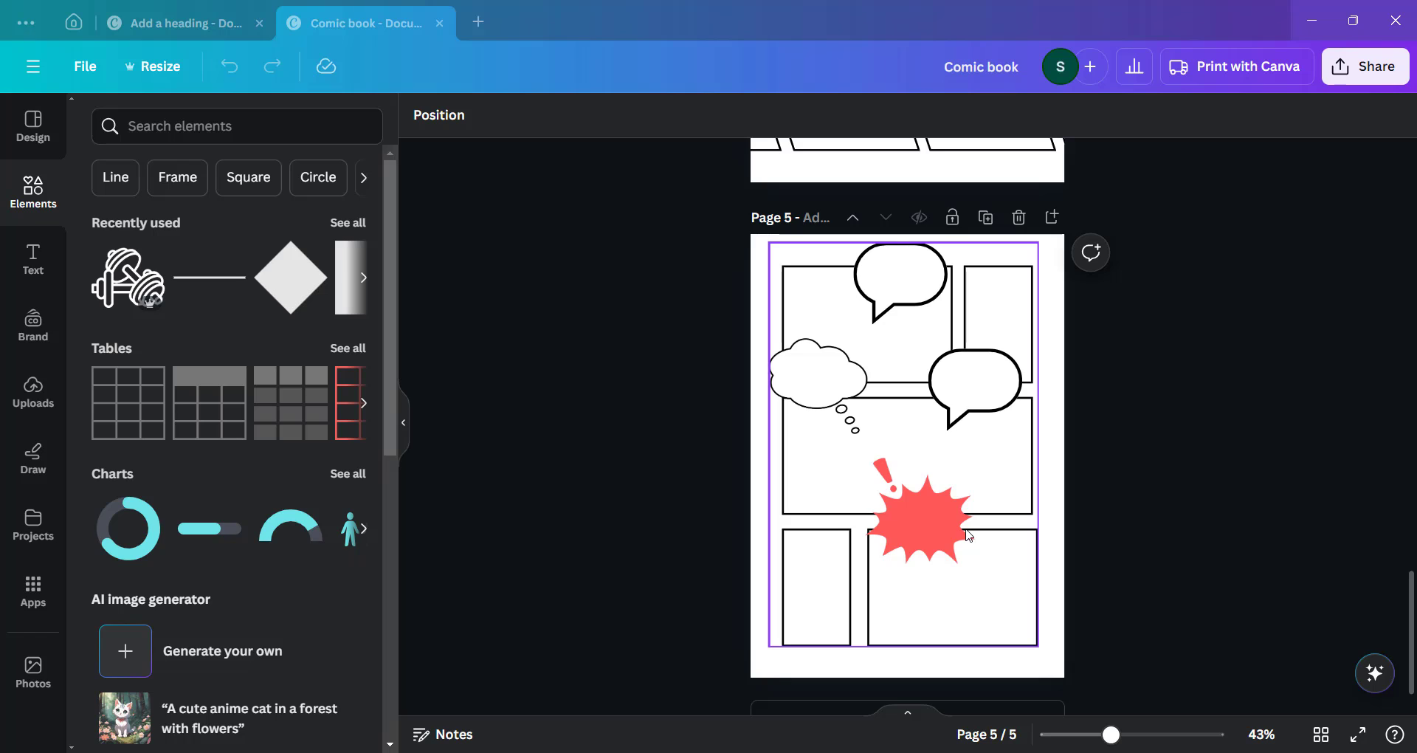
{"action": "left_click", "coordinate": [918, 310]}
{"action": "left_click", "coordinate": [963, 403]}
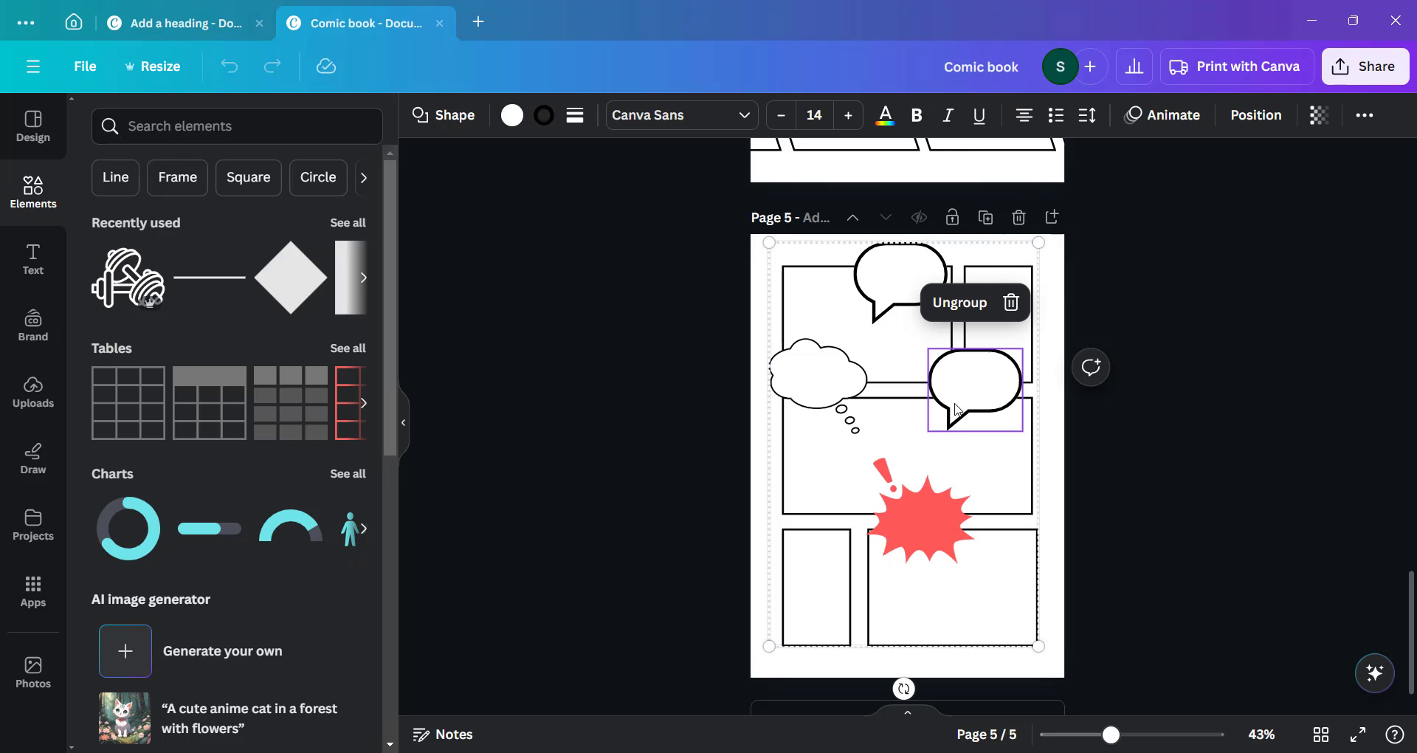
{"action": "left_click", "coordinate": [897, 522]}
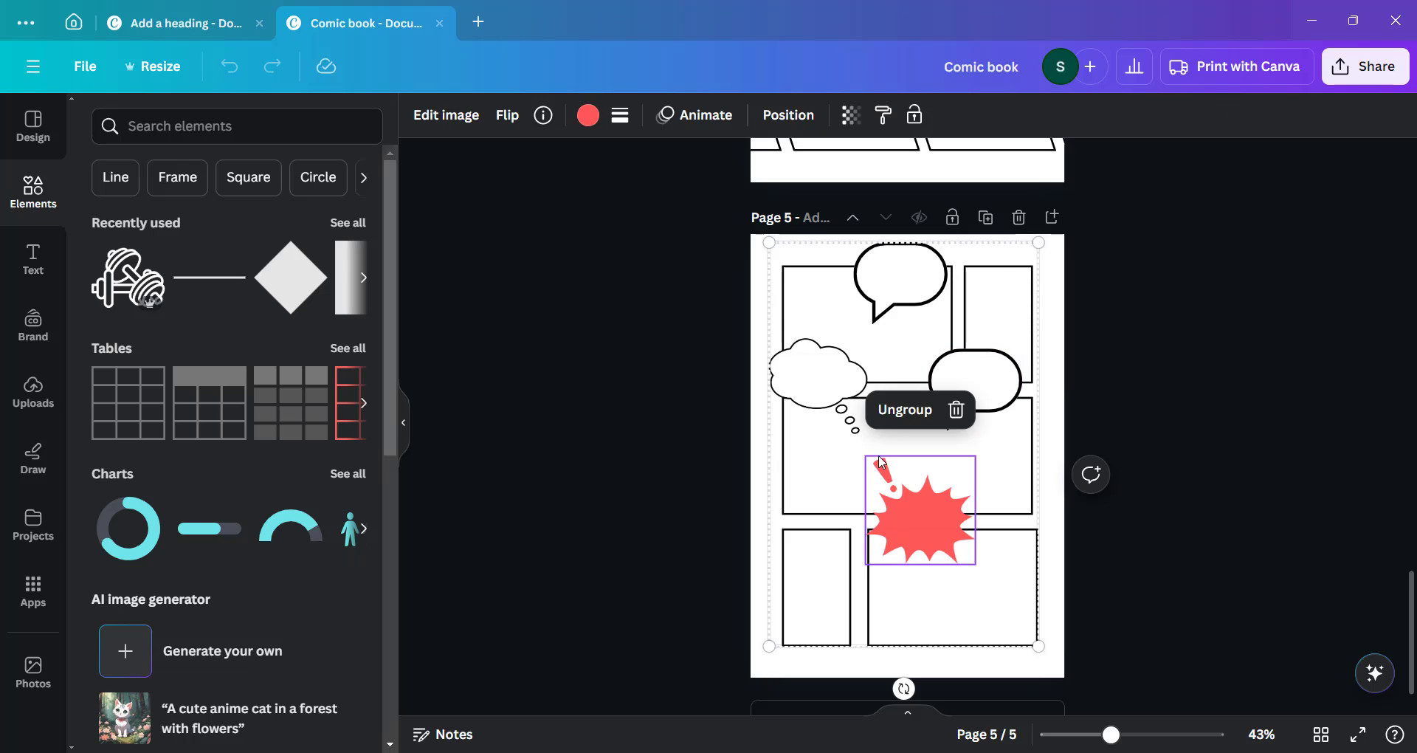
Flip the thought bubble on page 5 horizontally and flip it back
{"action": "left_click", "coordinate": [828, 386]}
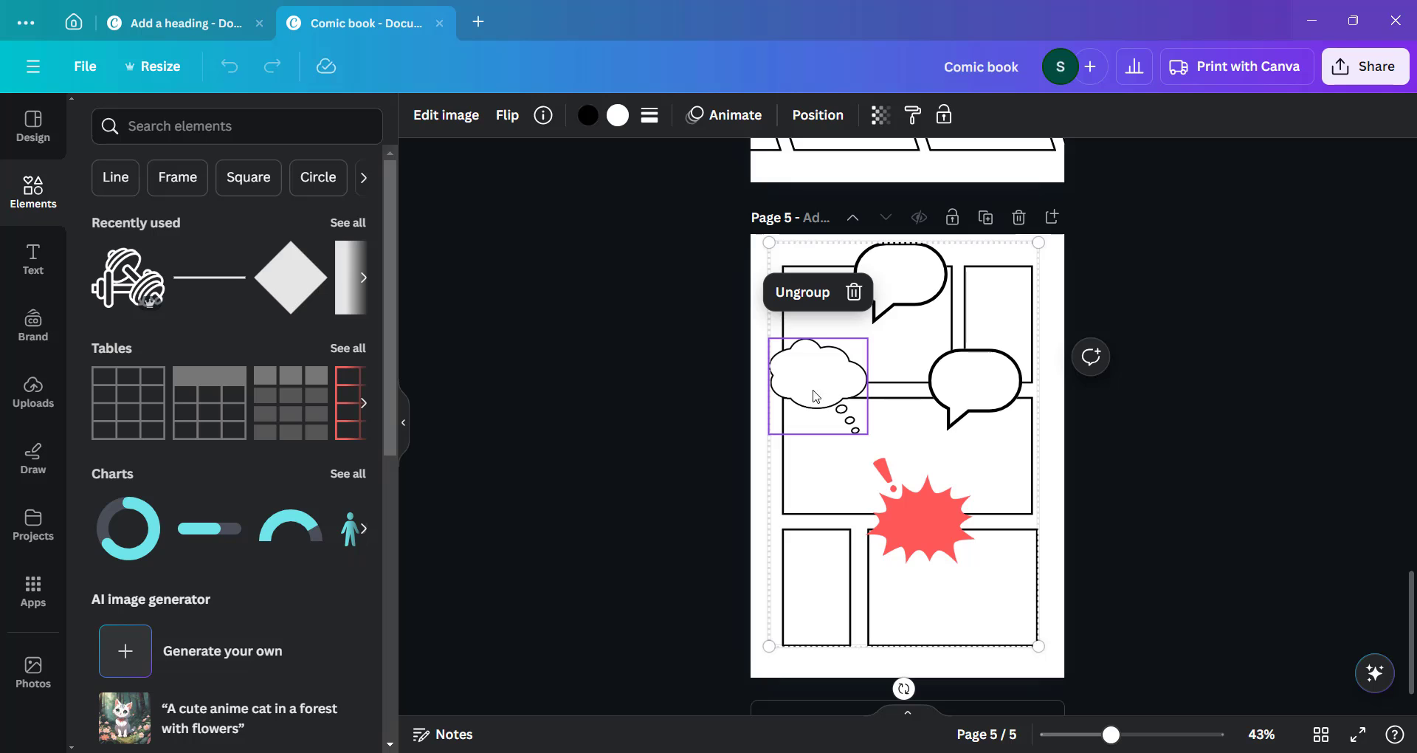
{"action": "left_click", "coordinate": [509, 117]}
{"action": "left_click", "coordinate": [535, 164]}
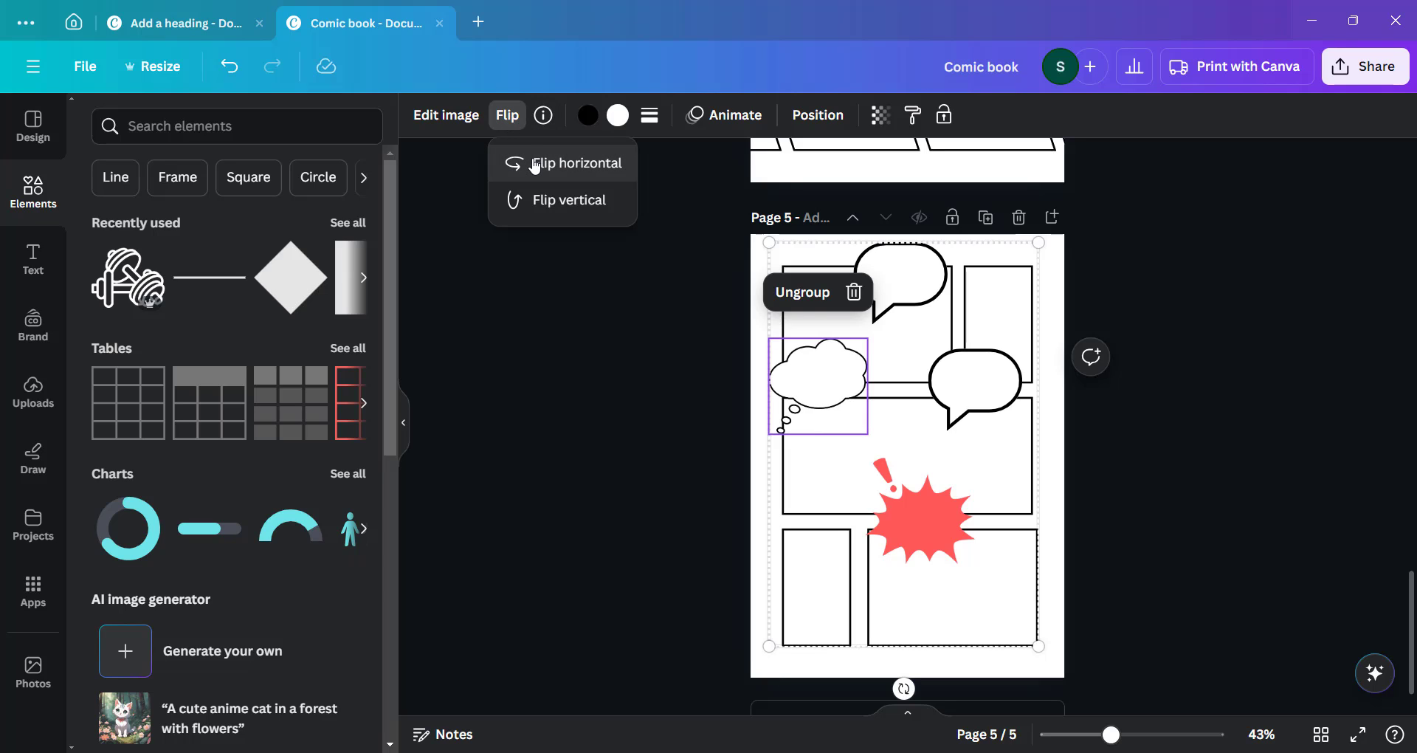
{"action": "left_click", "coordinate": [511, 118]}
{"action": "left_click", "coordinate": [514, 123]}
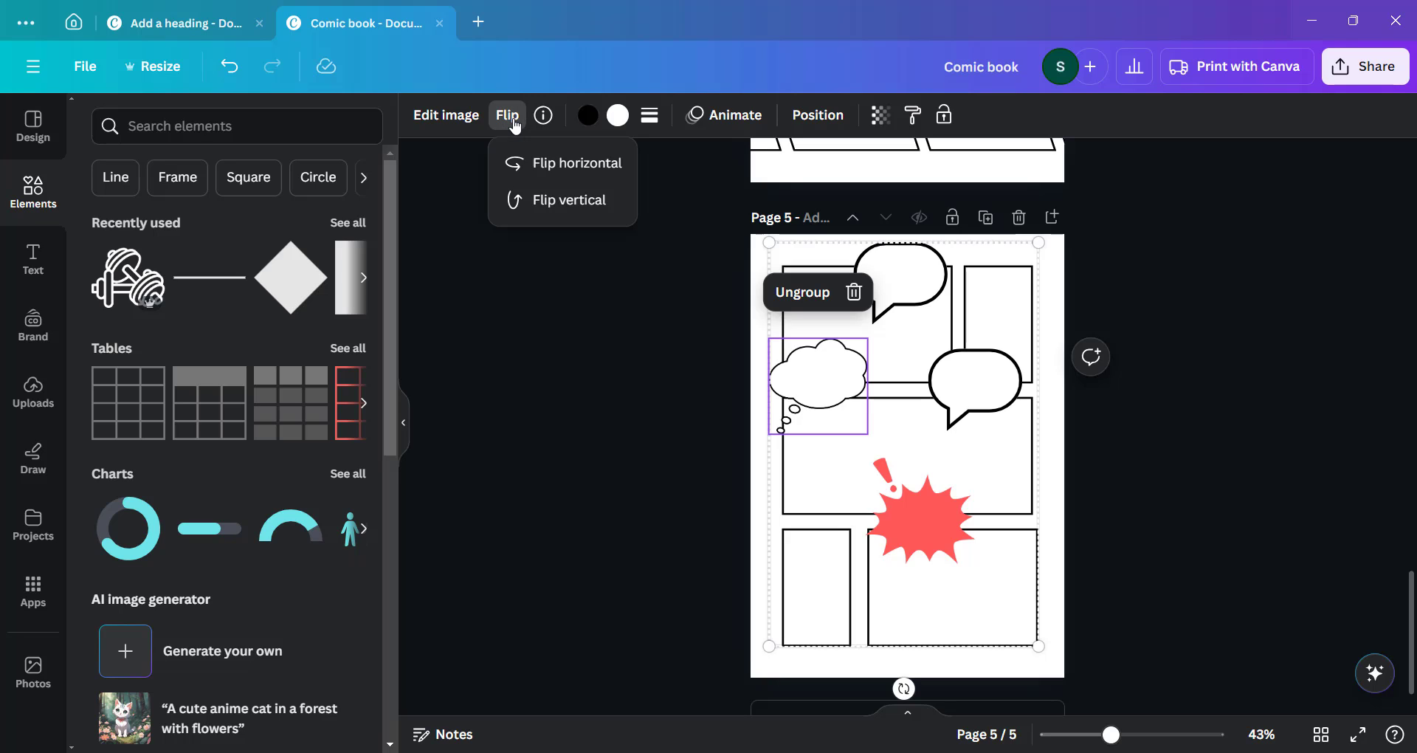
{"action": "left_click", "coordinate": [544, 164]}
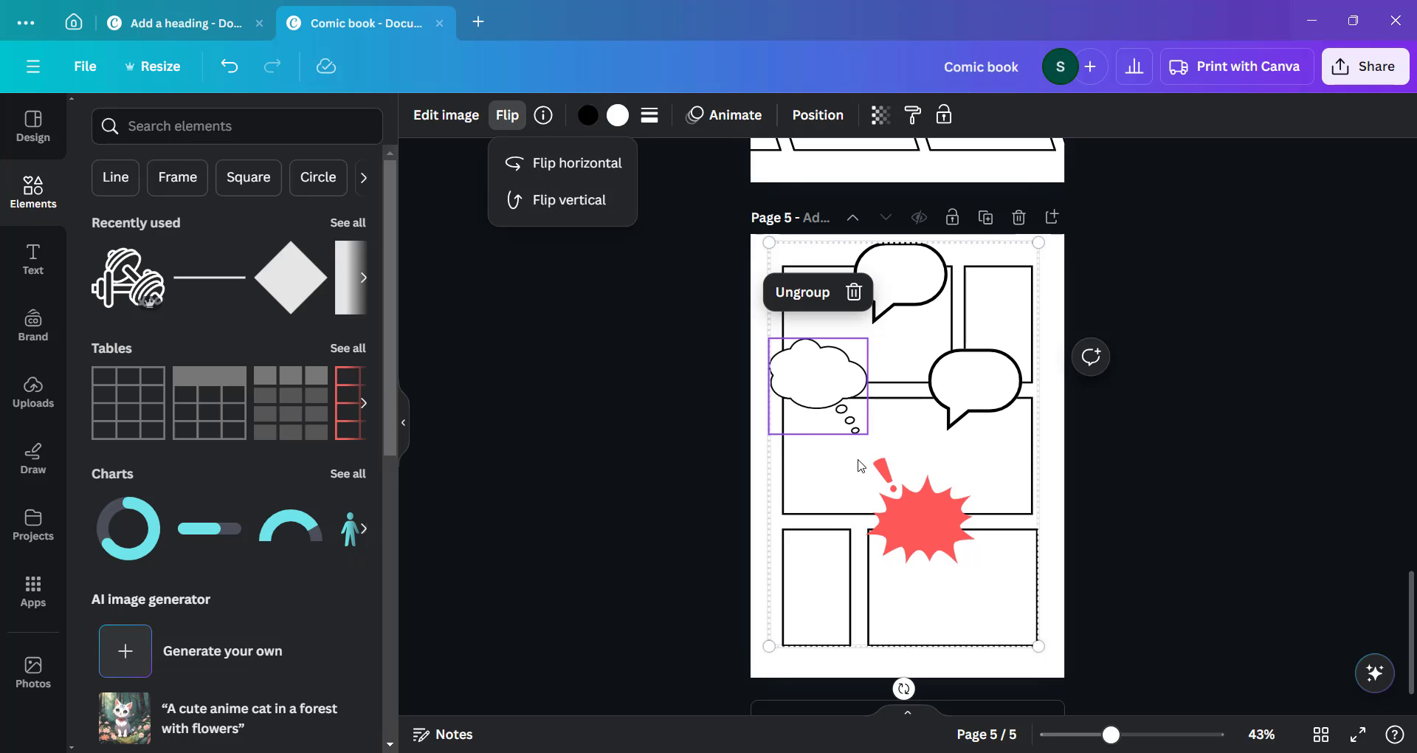
{"action": "key", "text": "Escape"}
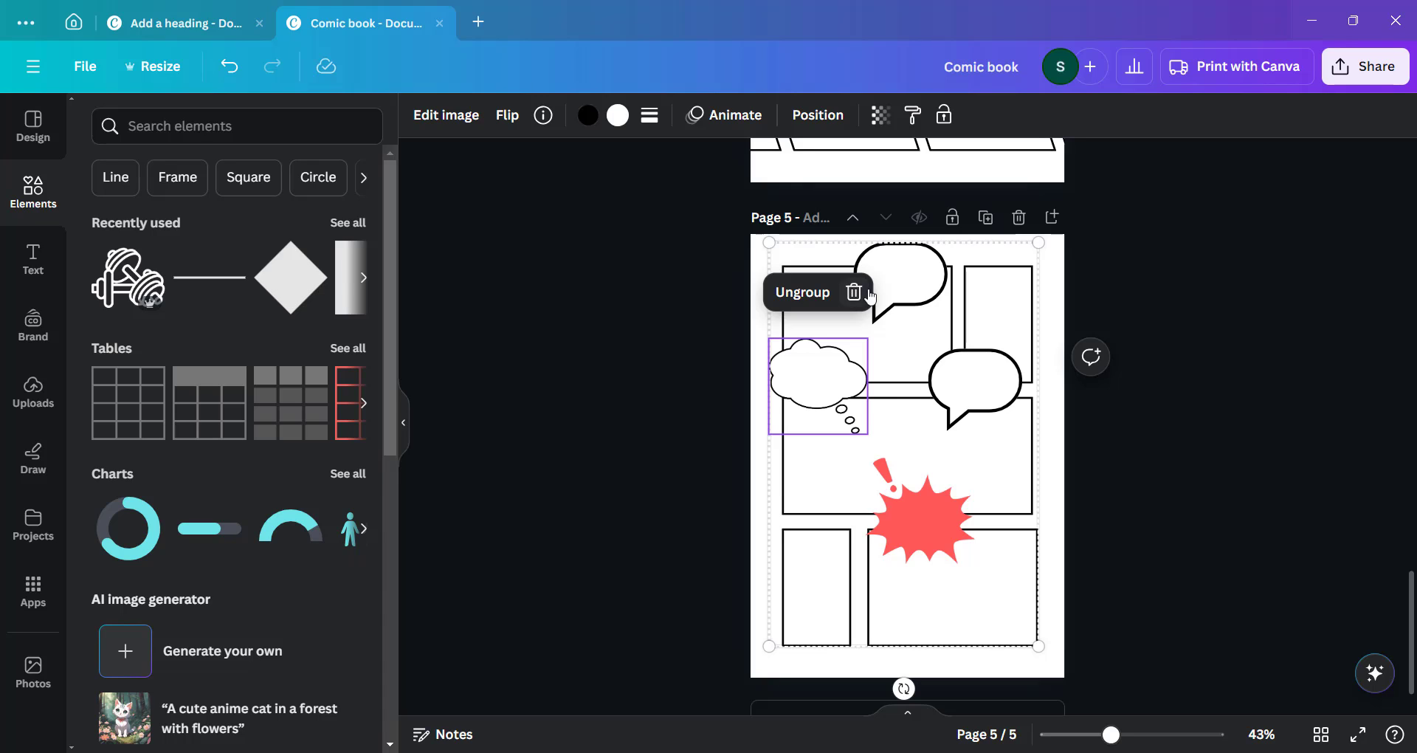
{"action": "left_click", "coordinate": [973, 404]}
{"action": "left_click", "coordinate": [893, 278]}
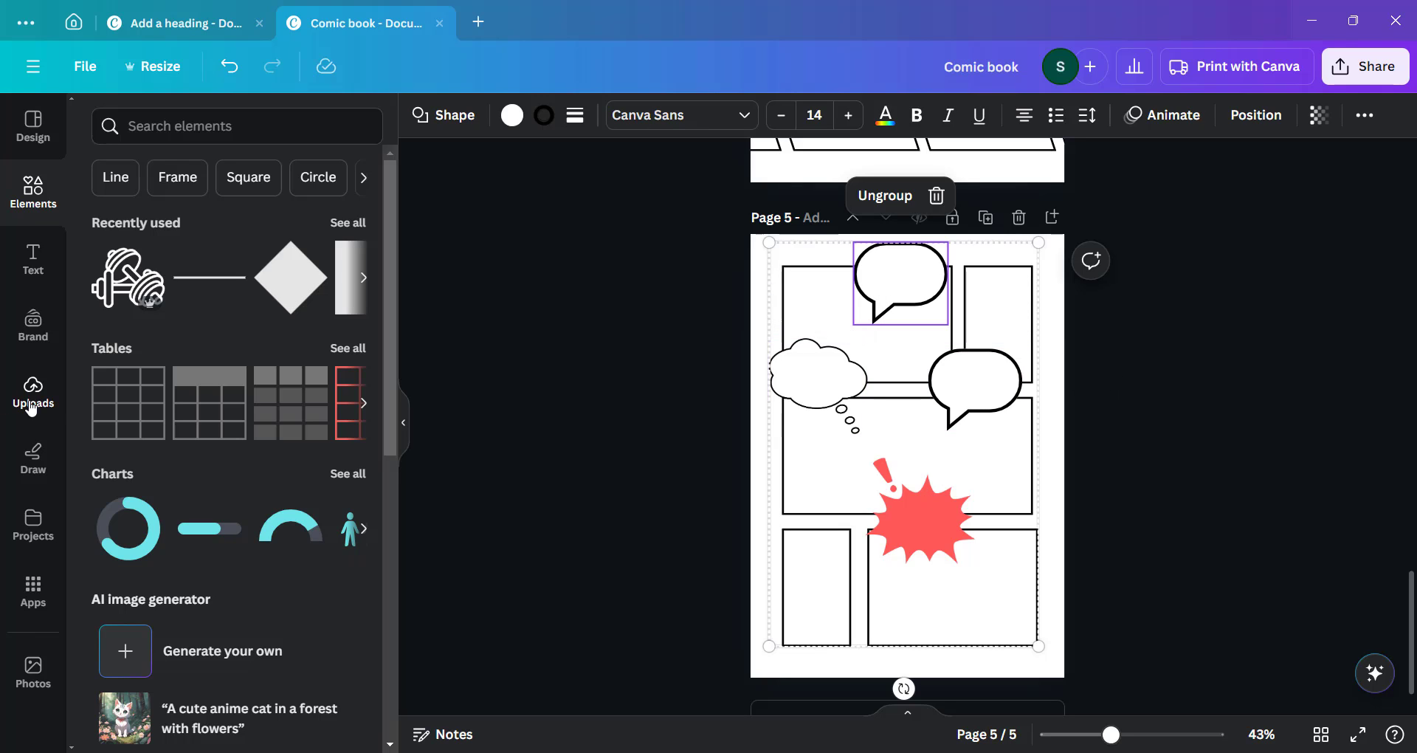
{"action": "scroll", "coordinate": [771, 408], "scroll_direction": "up", "scroll_amount": 5}
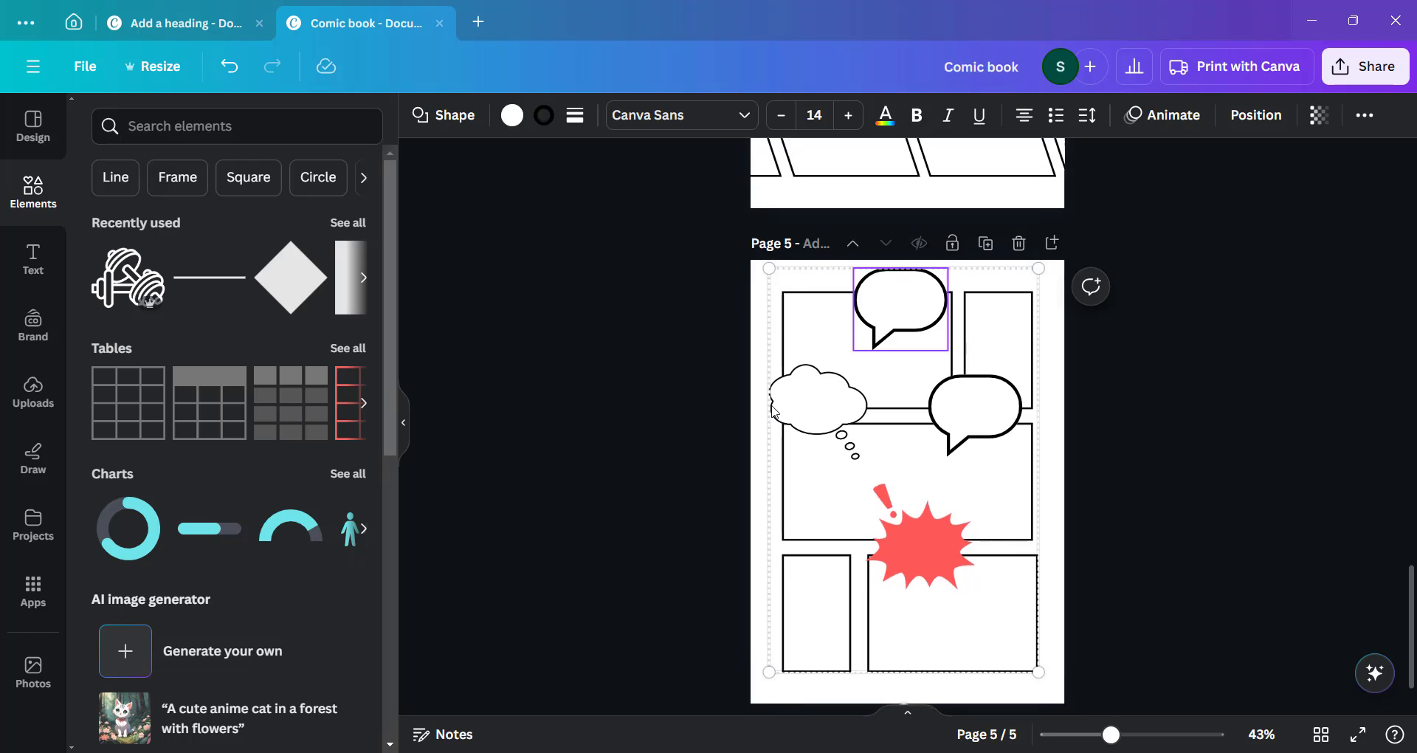
{"action": "scroll", "coordinate": [771, 408], "scroll_direction": "up", "scroll_amount": 15}
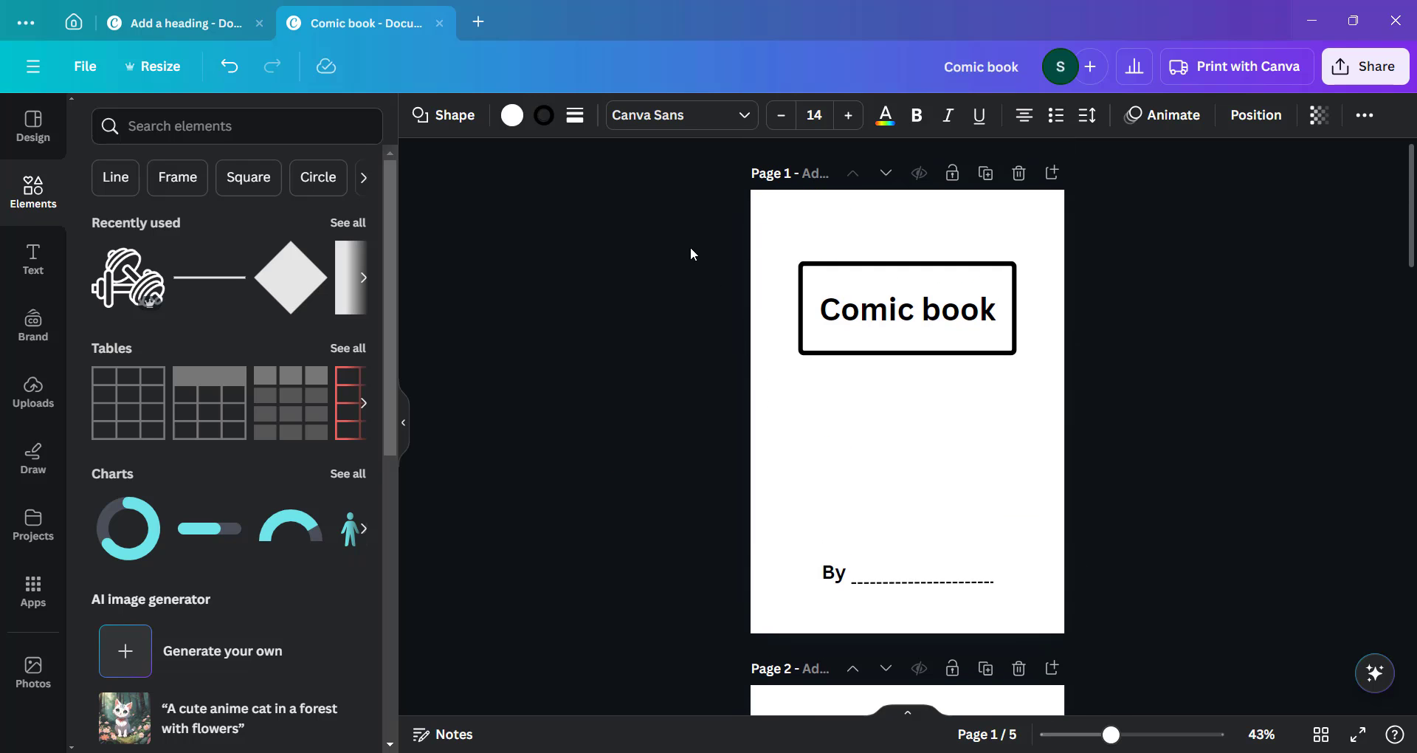
Create a new blank Document (A4 Portrait) design, finding the format with the search term "a4"
{"action": "left_click", "coordinate": [74, 23]}
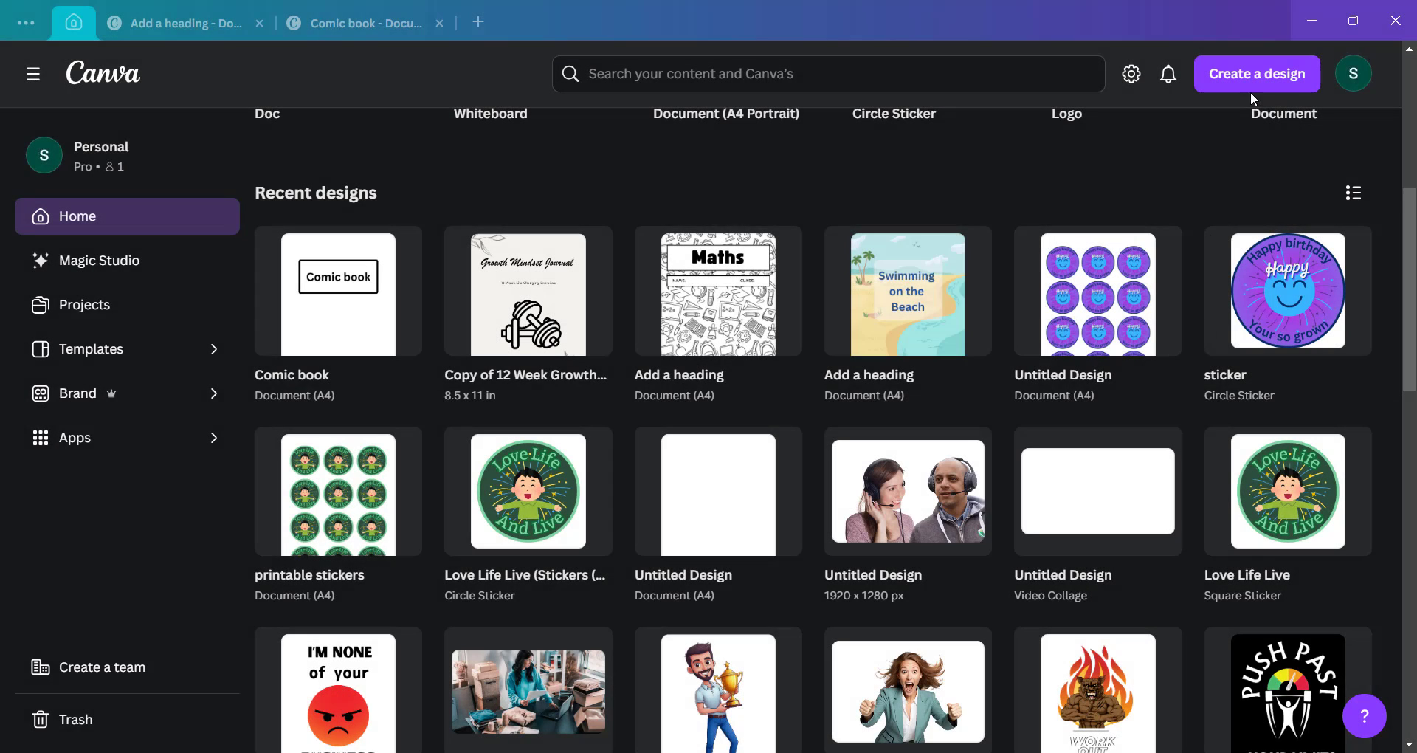
{"action": "left_click", "coordinate": [1252, 87]}
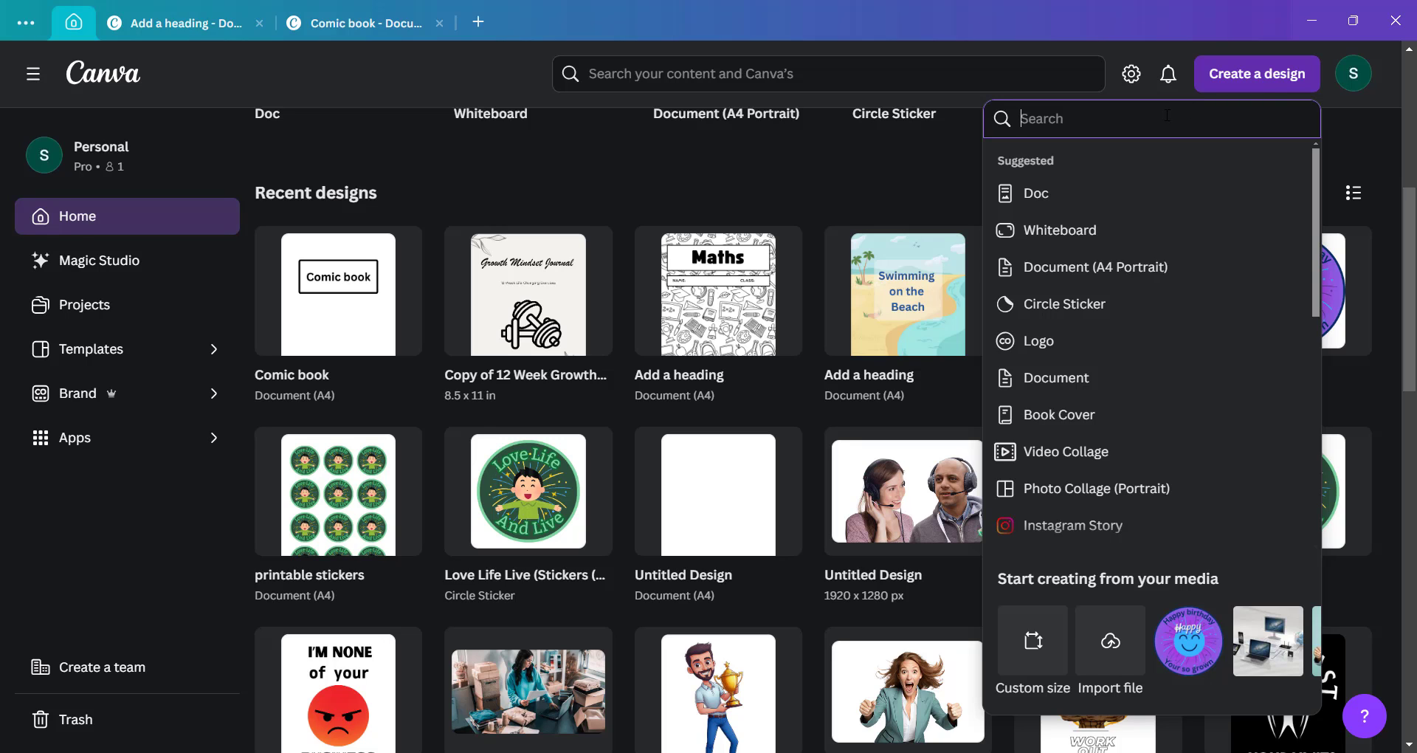
{"action": "type", "text": "a4"}
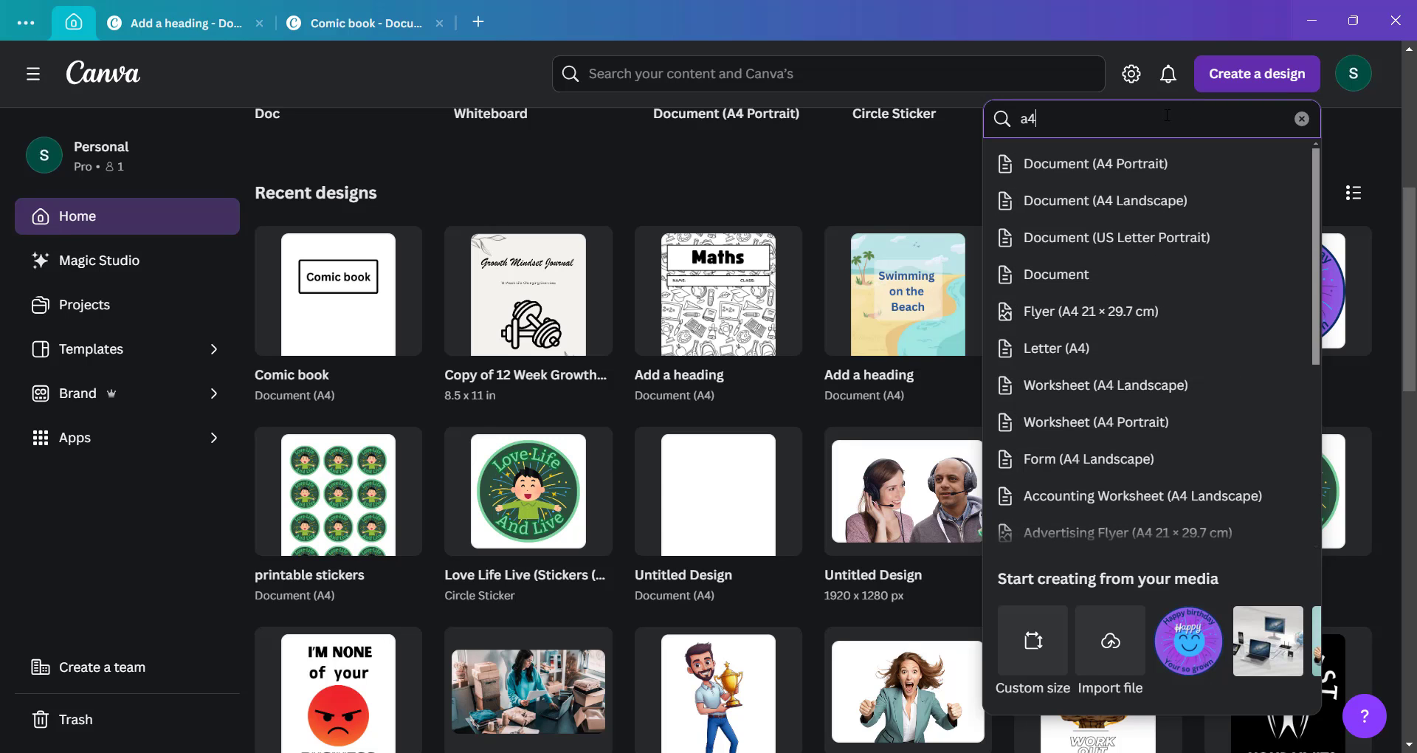
{"action": "left_click", "coordinate": [1148, 165]}
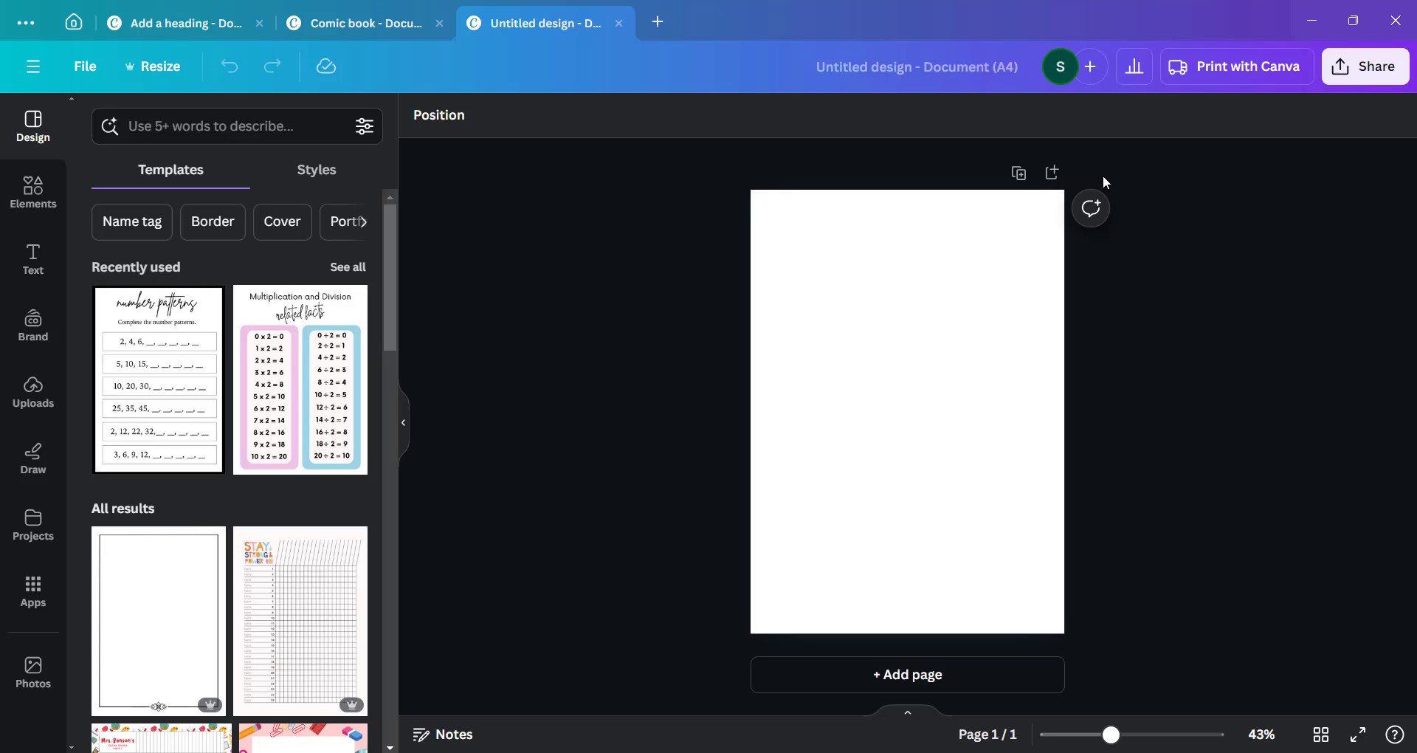
Add a square from an element search for "shape" near the page's upper-left corner and stretch it into a wide rectangle
{"action": "left_click", "coordinate": [33, 191]}
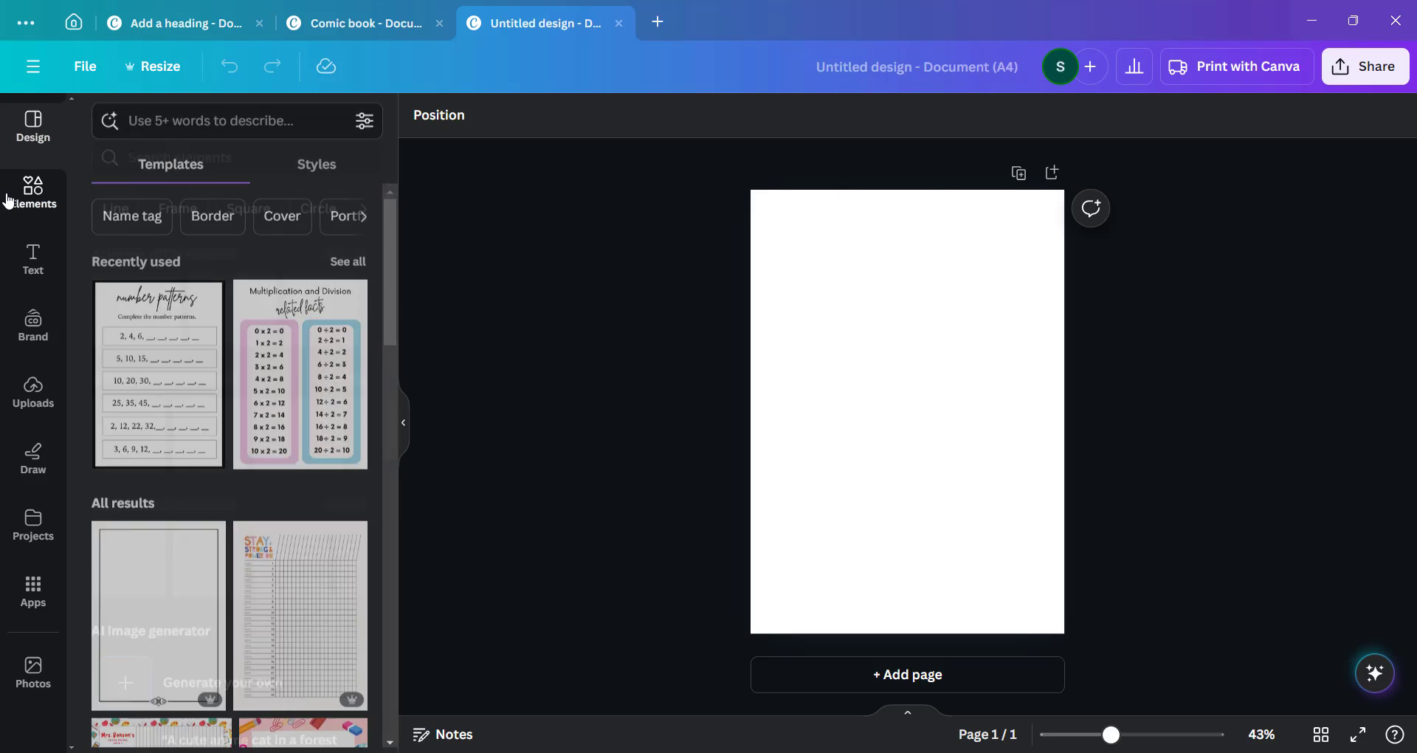
{"action": "left_click", "coordinate": [164, 124]}
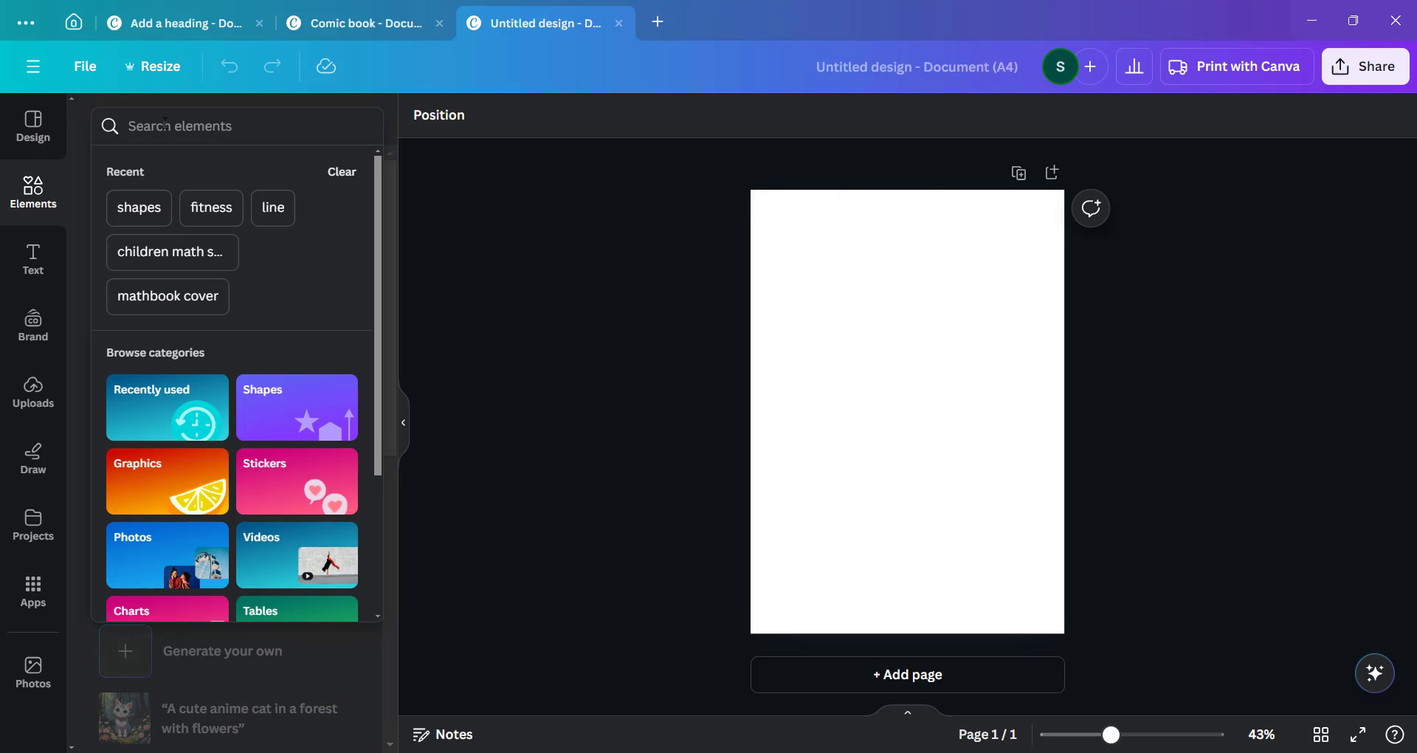
{"action": "type", "text": "sh"}
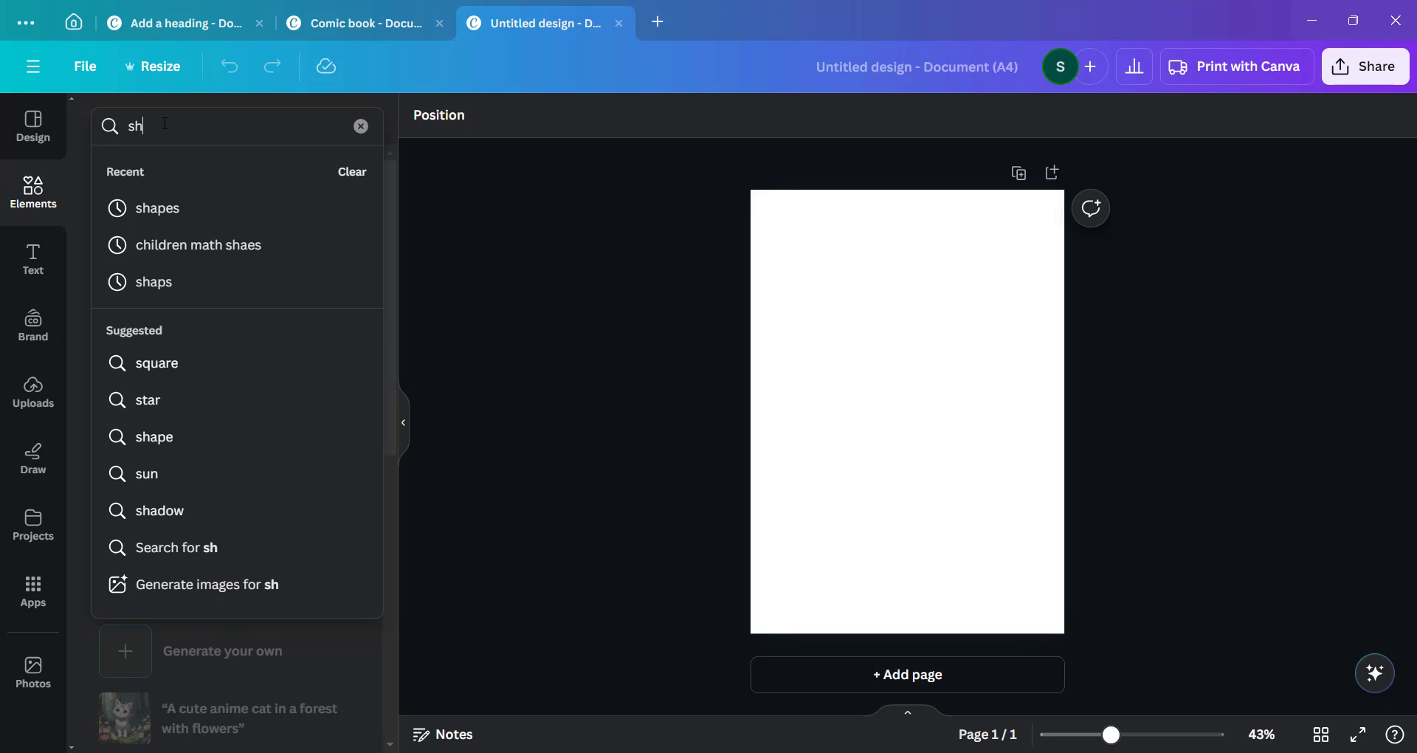
{"action": "type", "text": "ape"}
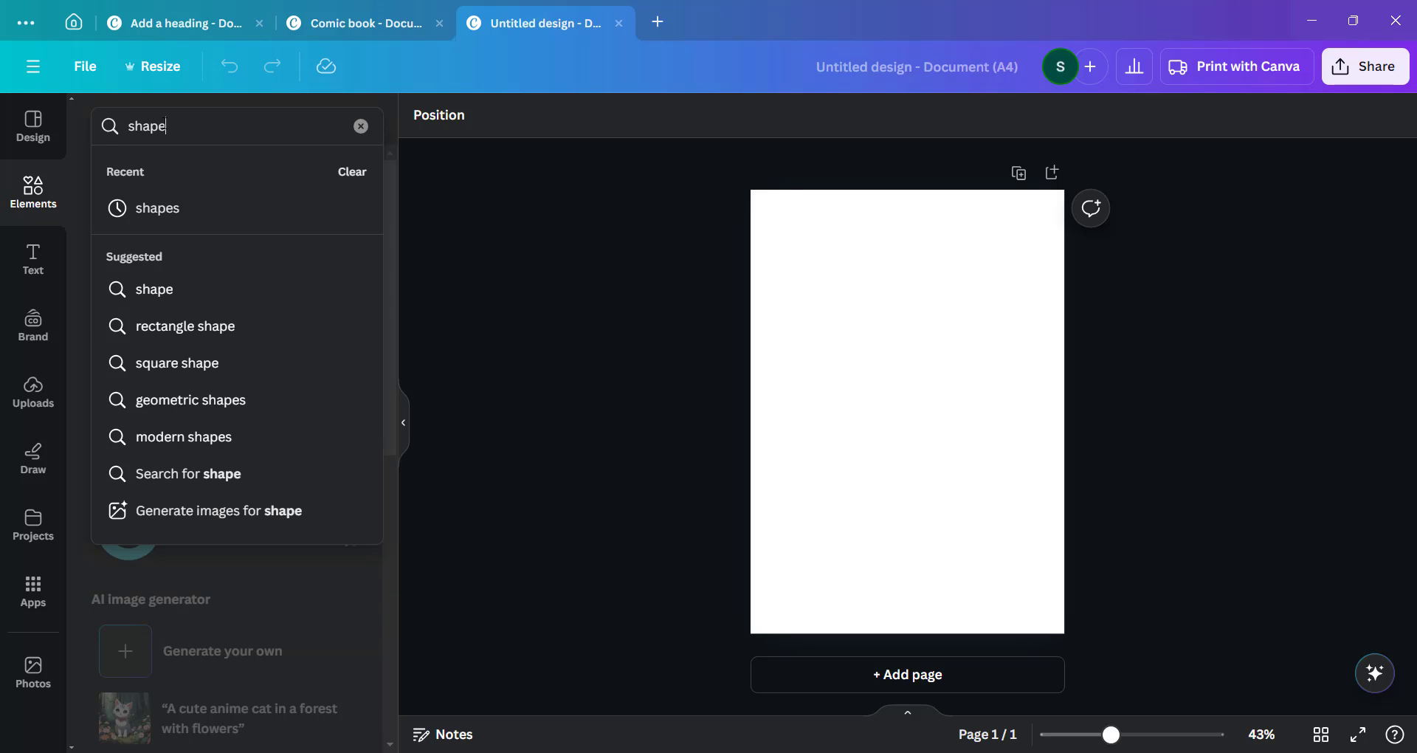
{"action": "key", "text": "Return"}
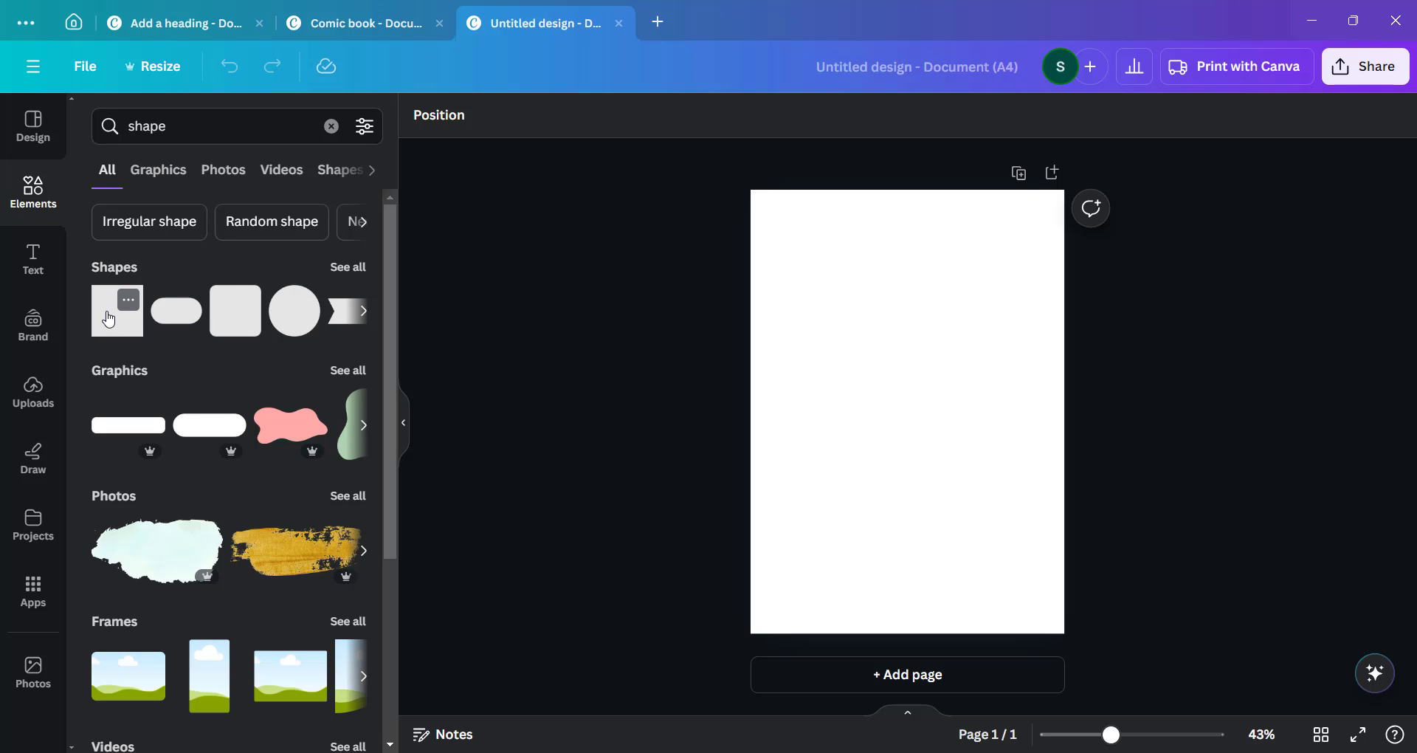
{"action": "left_click_drag", "start_coordinate": [108, 319], "coordinate": [799, 269]}
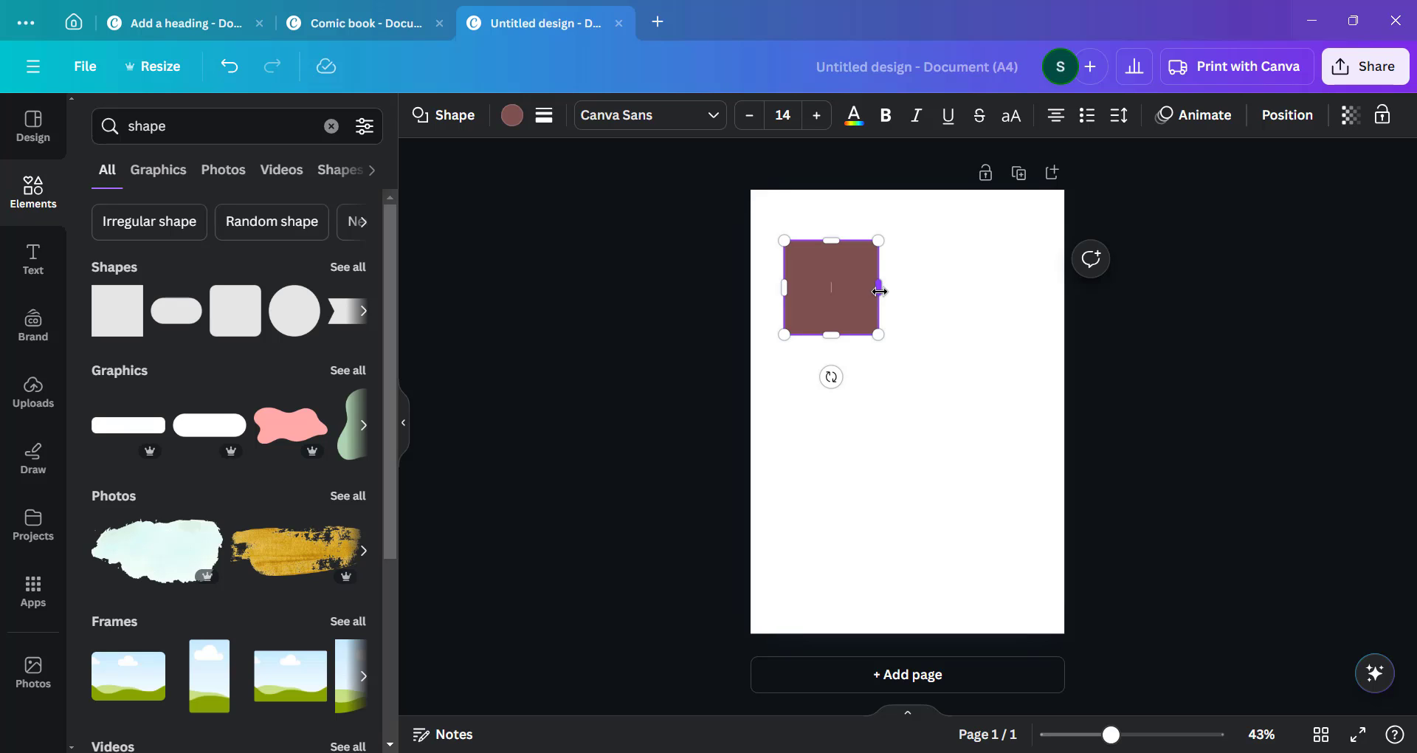
{"action": "left_click_drag", "start_coordinate": [879, 291], "coordinate": [959, 291]}
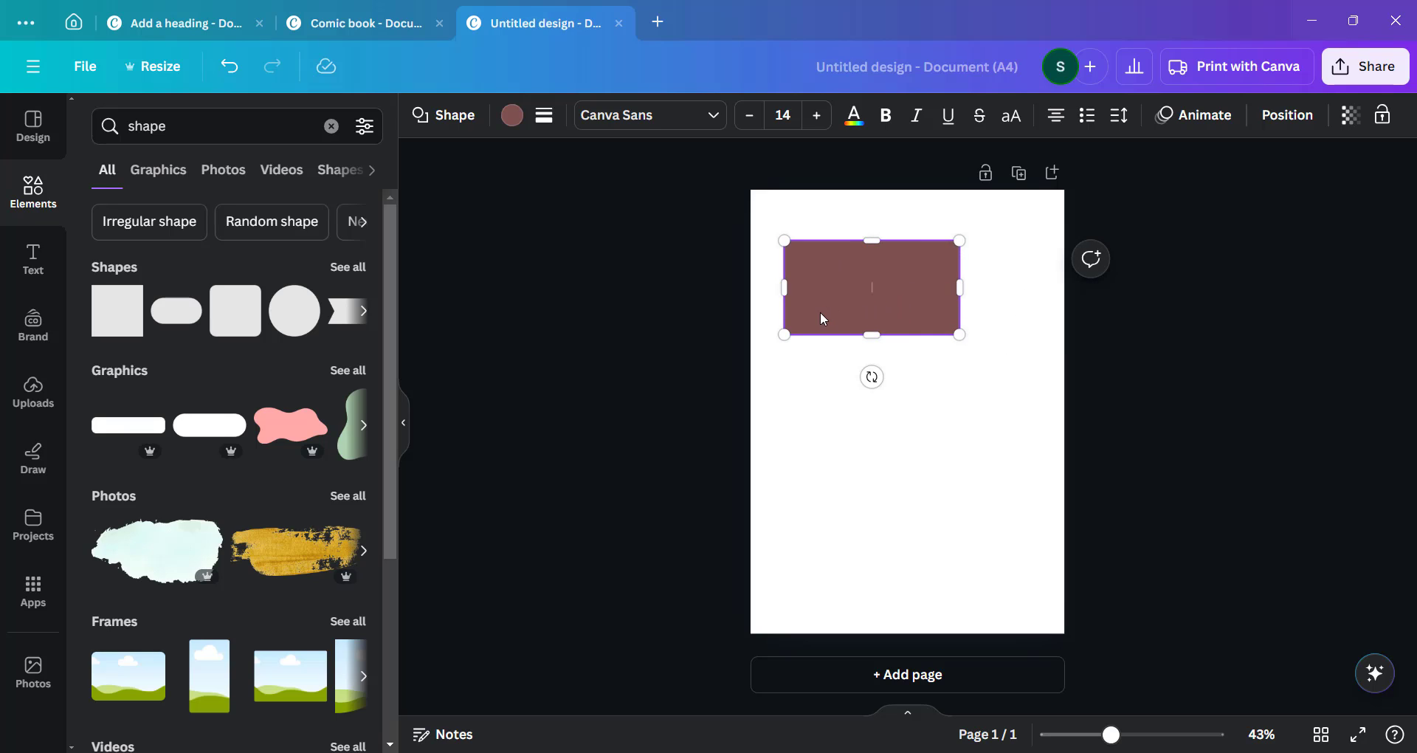
Duplicate the rectangle and fit the copy beside it on the right as a narrow panel, leaving a small gap
{"action": "left_click", "coordinate": [934, 430]}
{"action": "left_click", "coordinate": [866, 311]}
{"action": "right_click", "coordinate": [866, 311]}
{"action": "left_click", "coordinate": [809, 394]}
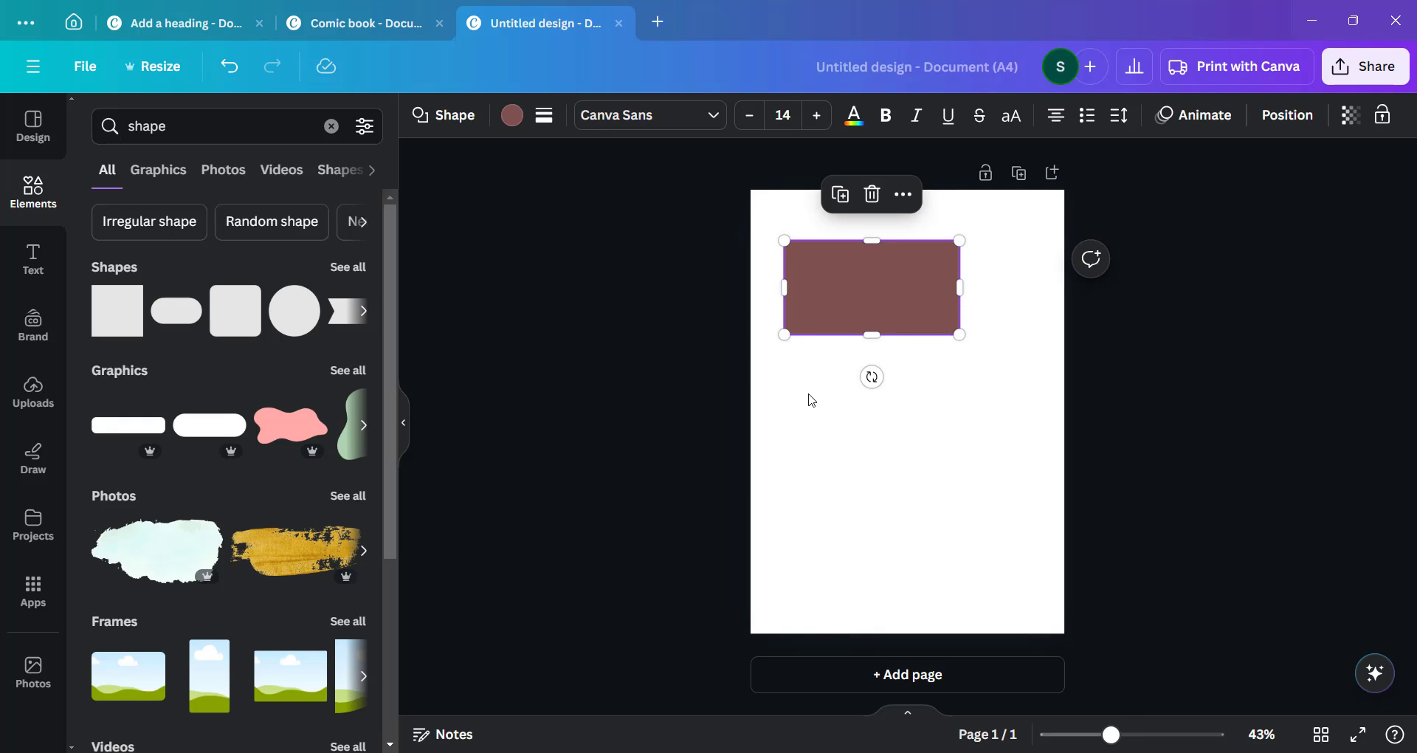
{"action": "left_click", "coordinate": [790, 471]}
{"action": "left_click", "coordinate": [816, 292]}
{"action": "right_click", "coordinate": [816, 292]}
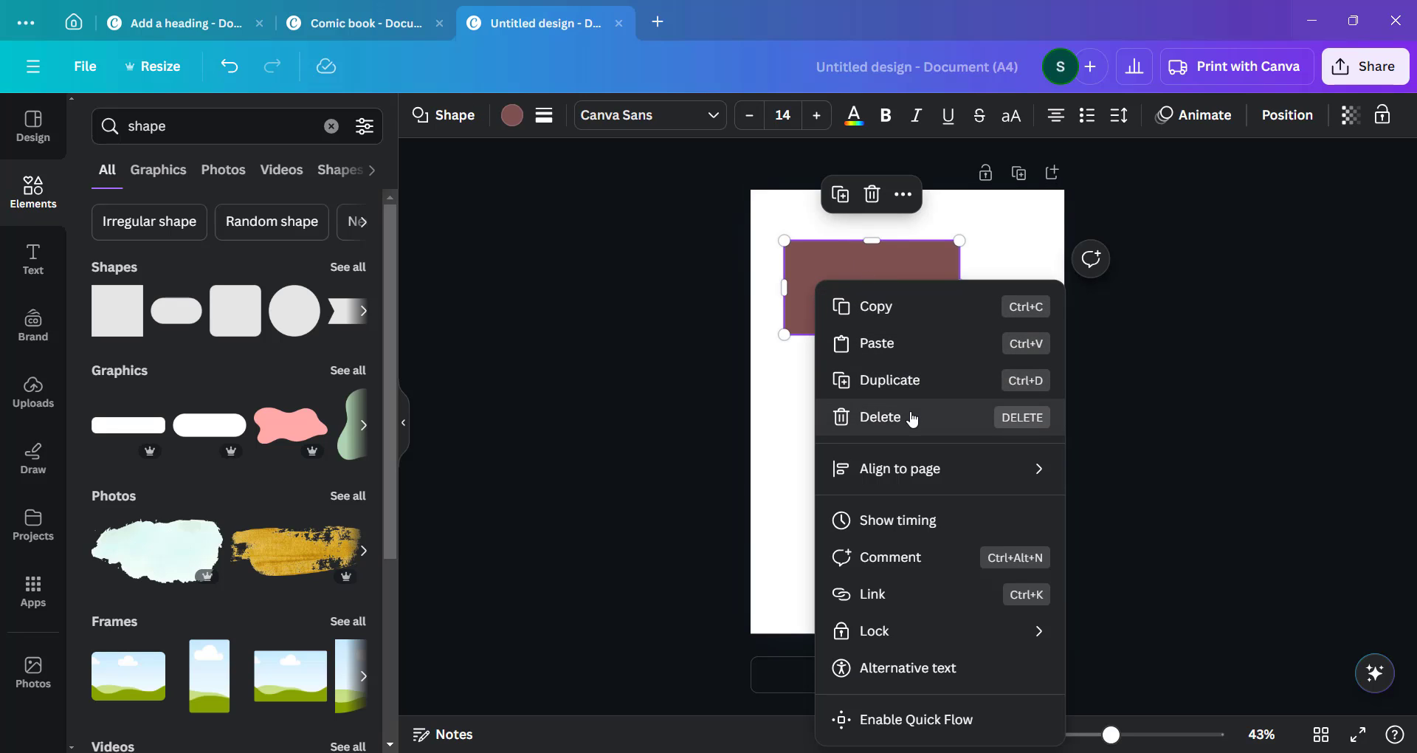
{"action": "left_click", "coordinate": [920, 383]}
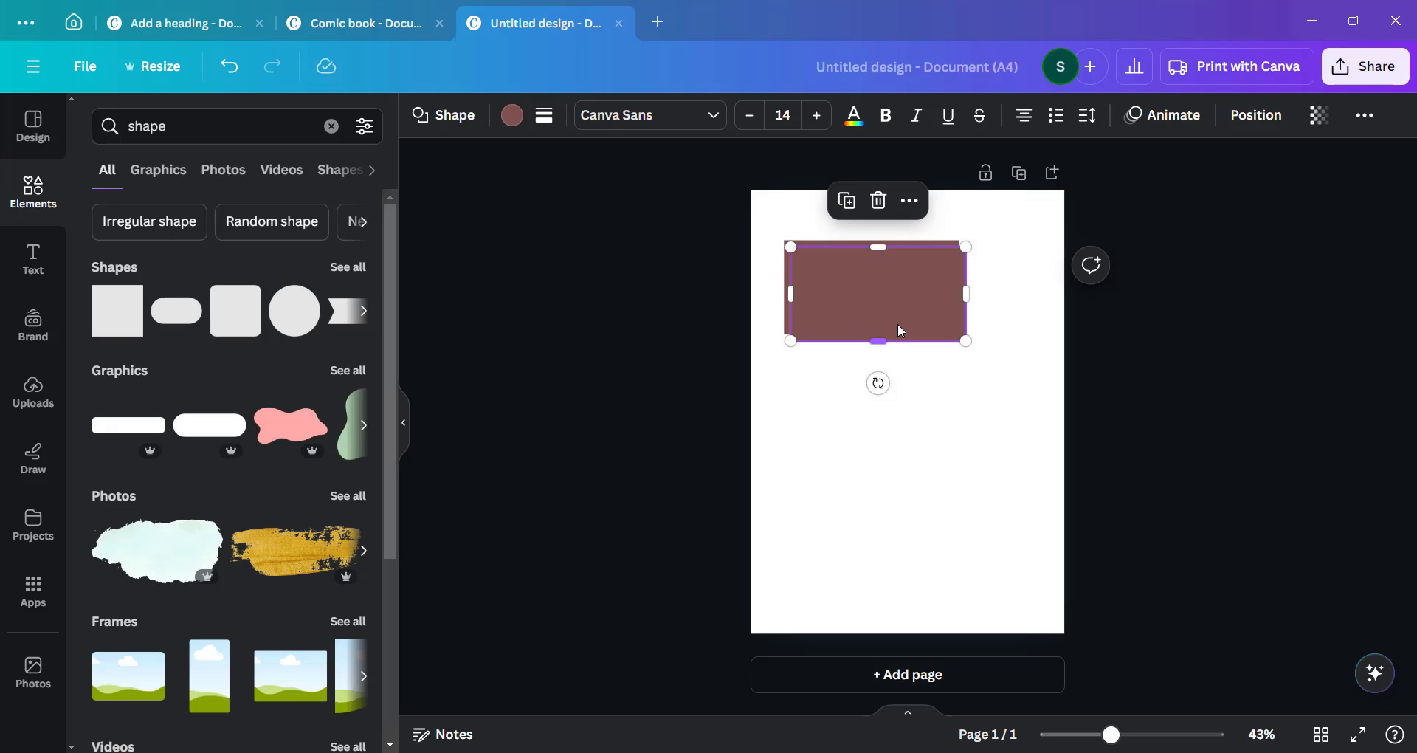
{"action": "left_click_drag", "start_coordinate": [885, 306], "coordinate": [950, 295]}
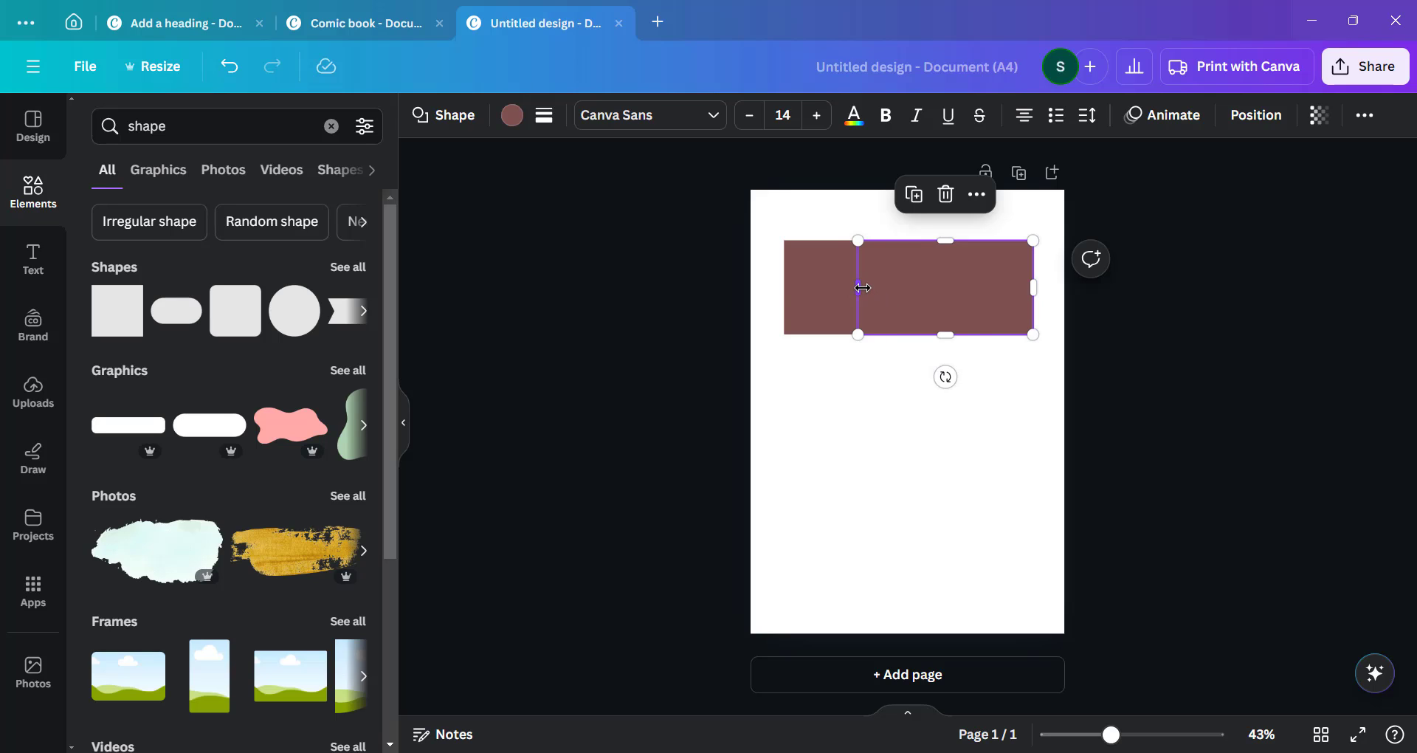
{"action": "left_click_drag", "start_coordinate": [862, 287], "coordinate": [969, 288]}
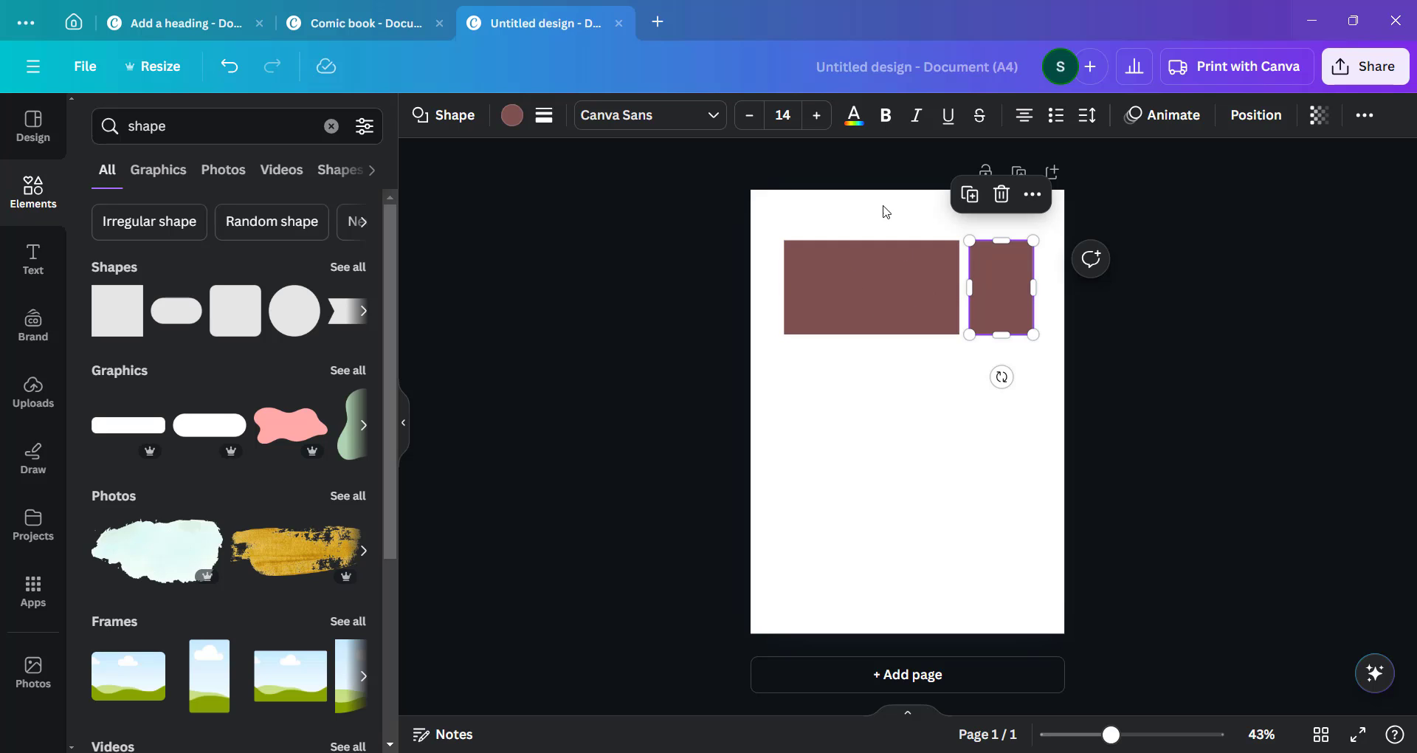
Move the wide and narrow rectangles up to the page's top margin so that they form one aligned row
{"action": "left_click", "coordinate": [870, 273]}
{"action": "left_click_drag", "start_coordinate": [870, 273], "coordinate": [872, 266]}
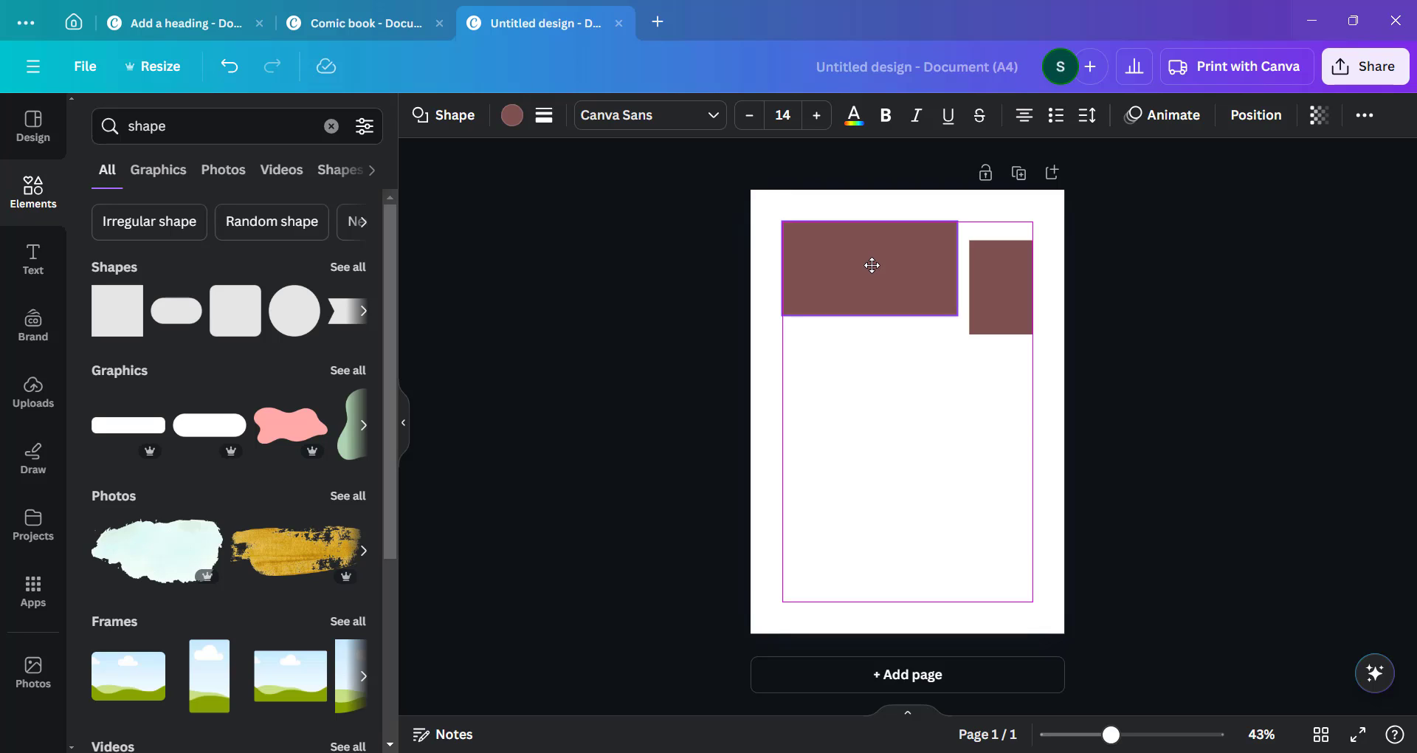
{"action": "left_click_drag", "start_coordinate": [872, 265], "coordinate": [871, 264]}
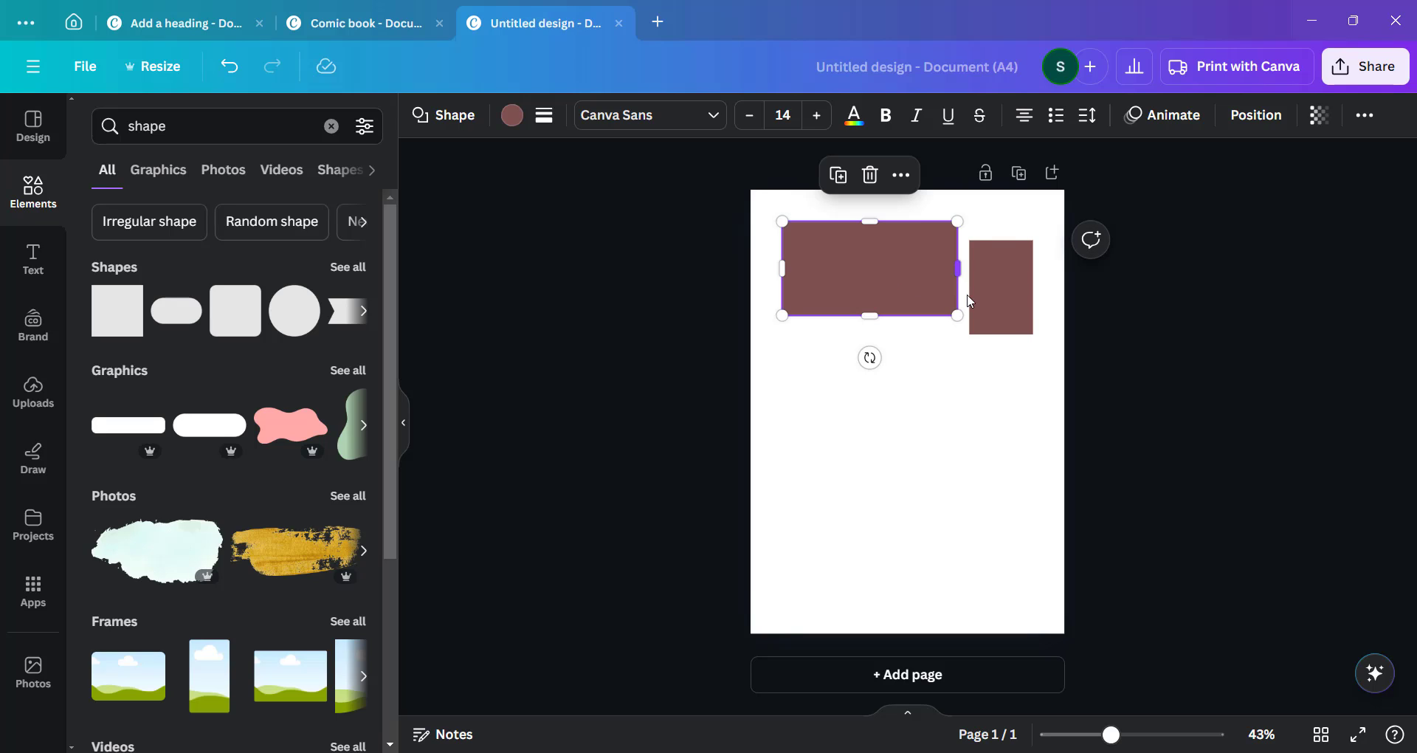
{"action": "left_click", "coordinate": [1000, 297]}
{"action": "left_click_drag", "start_coordinate": [1001, 294], "coordinate": [999, 282]}
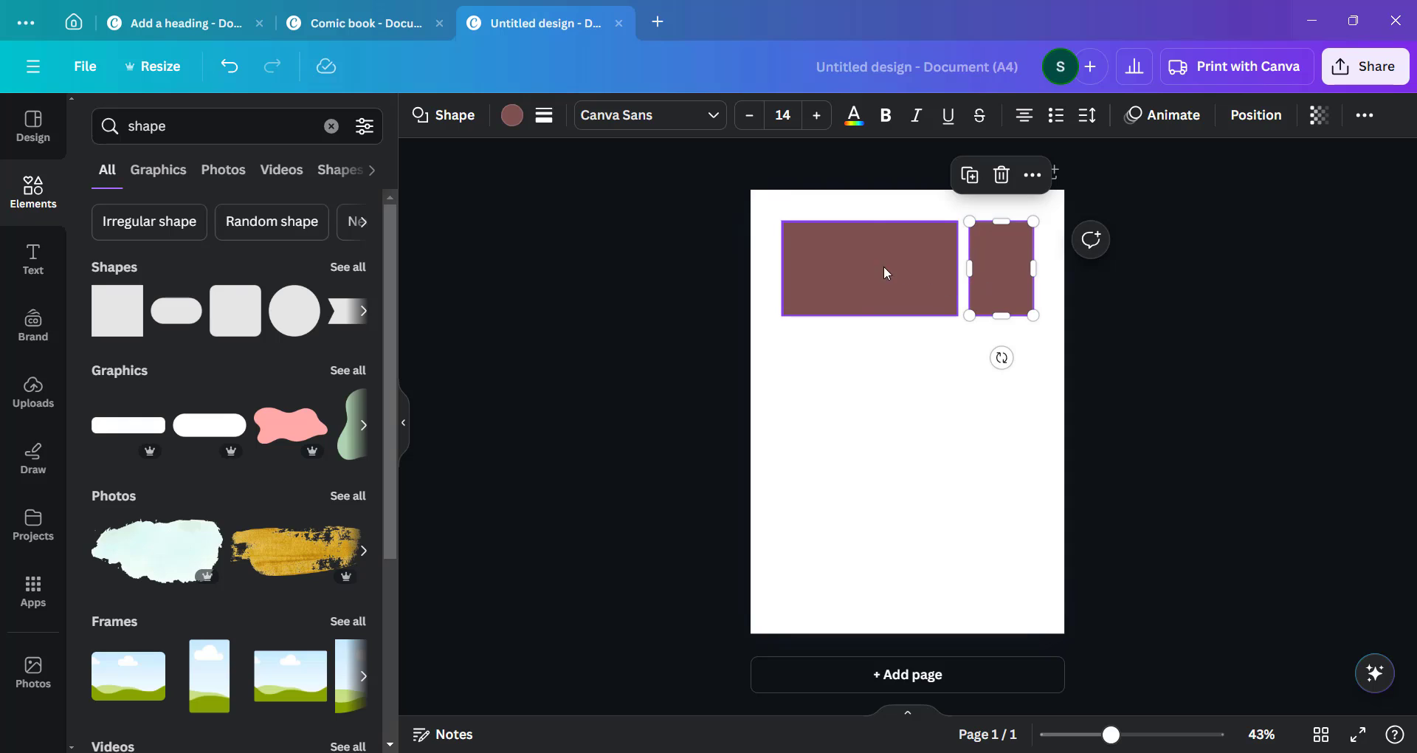
Shorten the top row's wide rectangle from its right edge and widen the neighbouring panel leftwards, keeping a small gap between them
{"action": "left_click", "coordinate": [950, 271]}
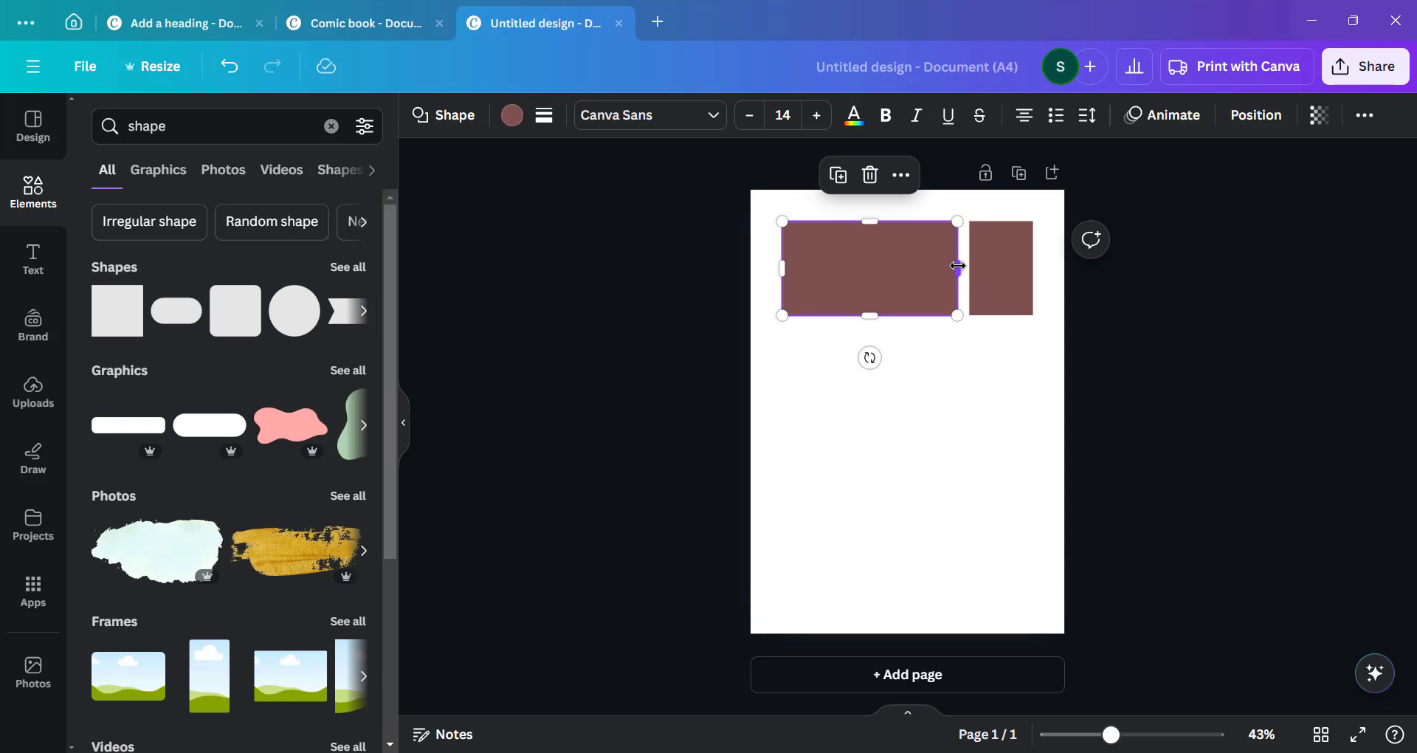
{"action": "left_click_drag", "start_coordinate": [957, 267], "coordinate": [936, 268]}
{"action": "left_click", "coordinate": [1001, 269]}
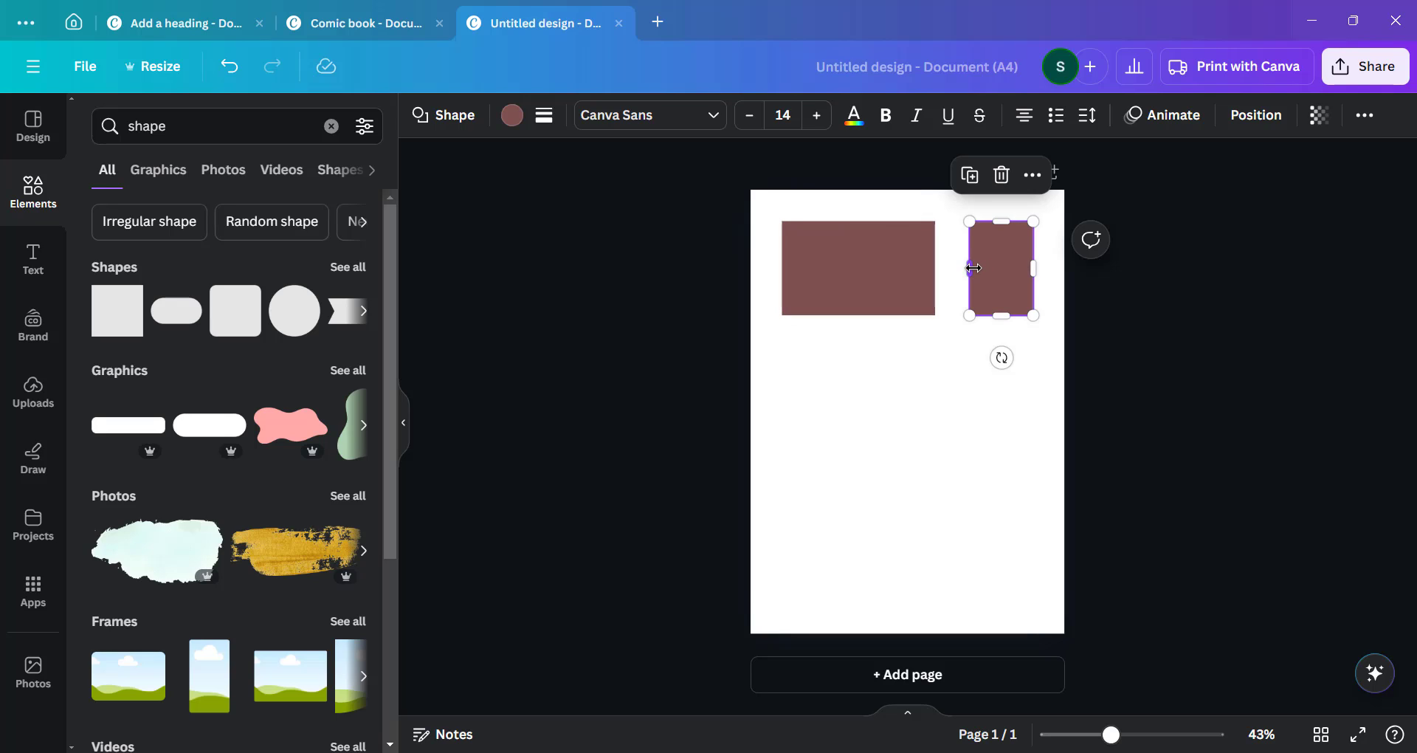
{"action": "left_click_drag", "start_coordinate": [967, 269], "coordinate": [945, 274]}
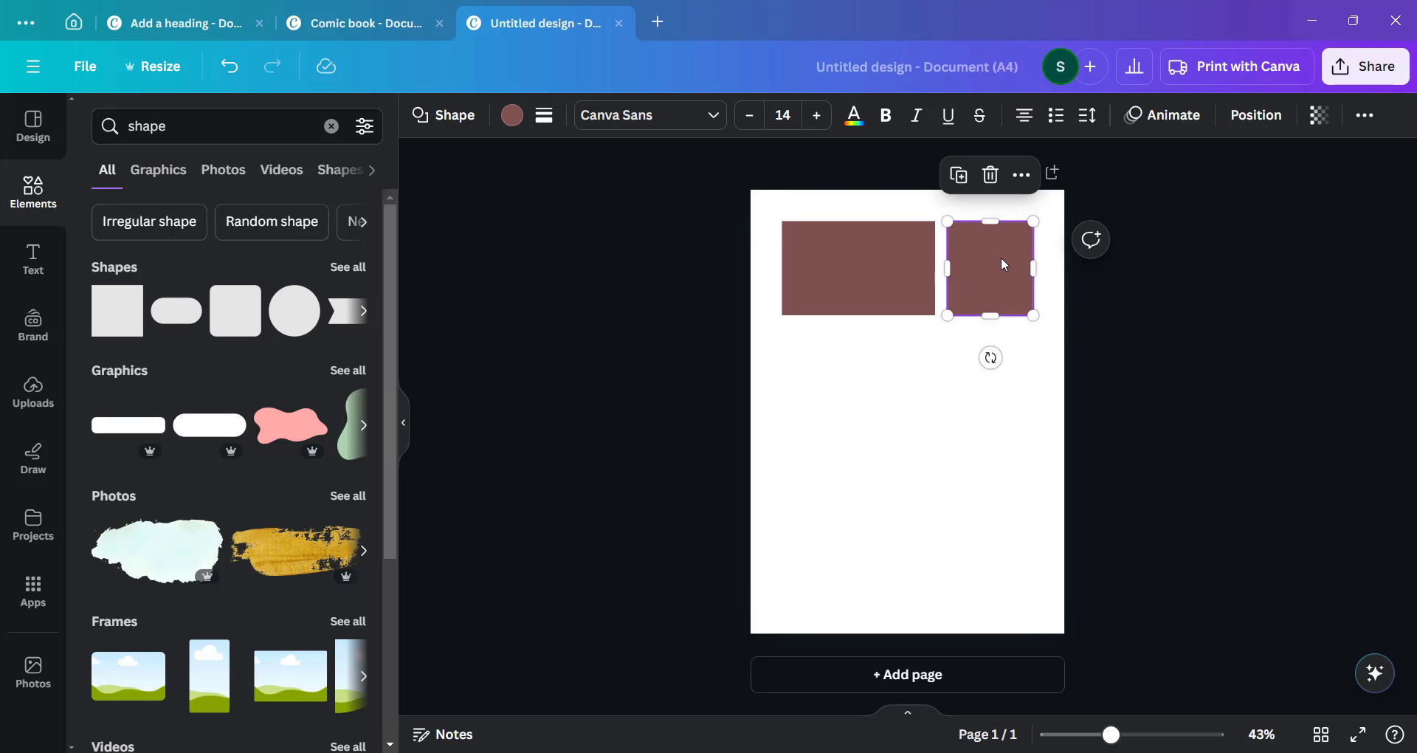
{"action": "left_click", "coordinate": [905, 267]}
{"action": "left_click", "coordinate": [963, 380]}
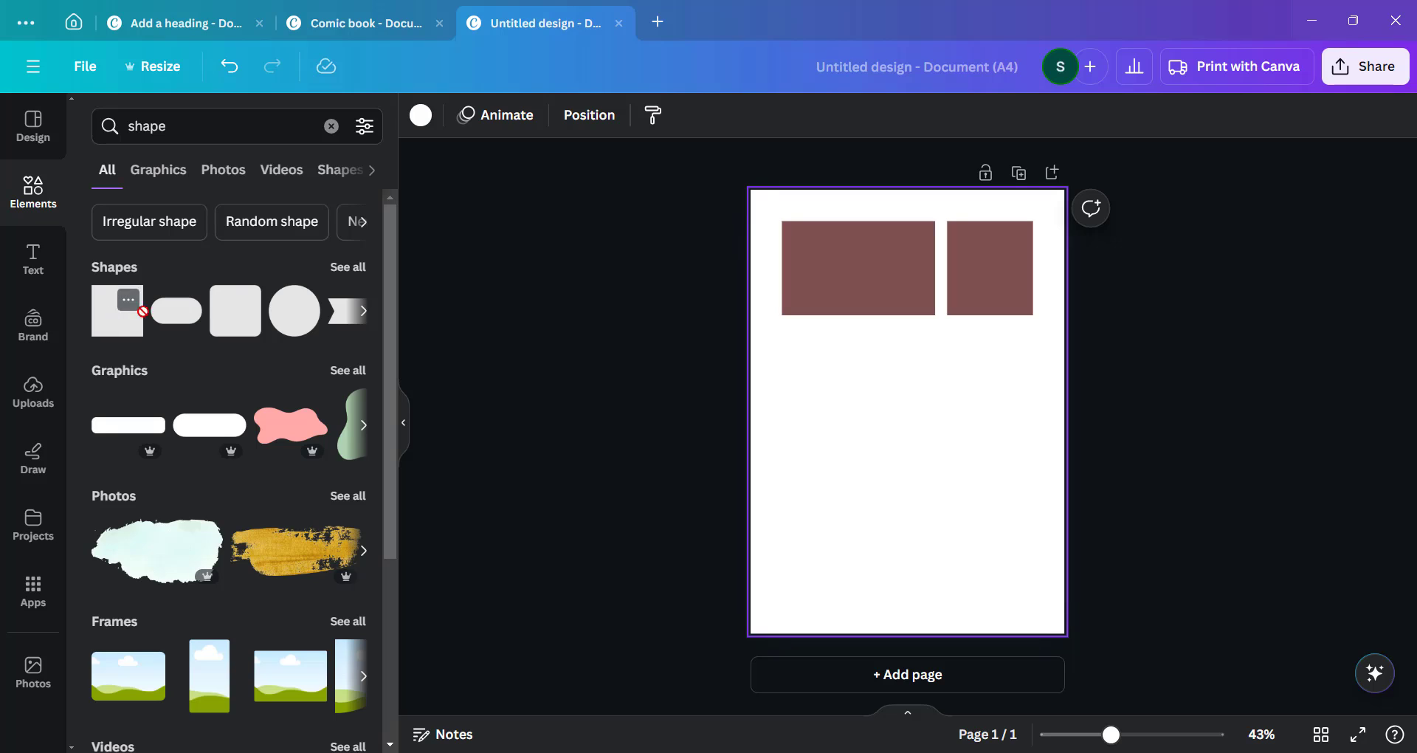
Add a square below the top row, stretch it across the row's full width, and move it up to leave a small gap
{"action": "left_click_drag", "start_coordinate": [117, 310], "coordinate": [812, 358]}
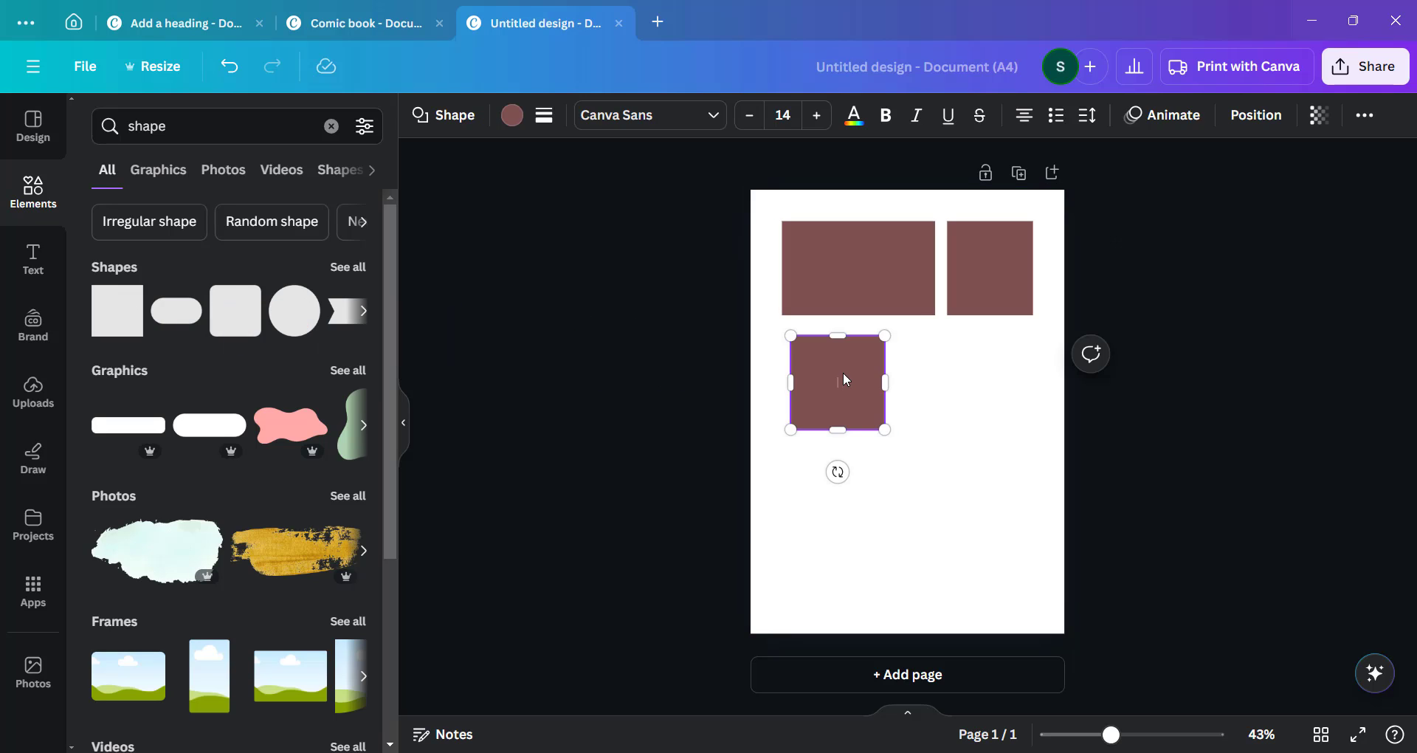
{"action": "left_click_drag", "start_coordinate": [886, 382], "coordinate": [1032, 371]}
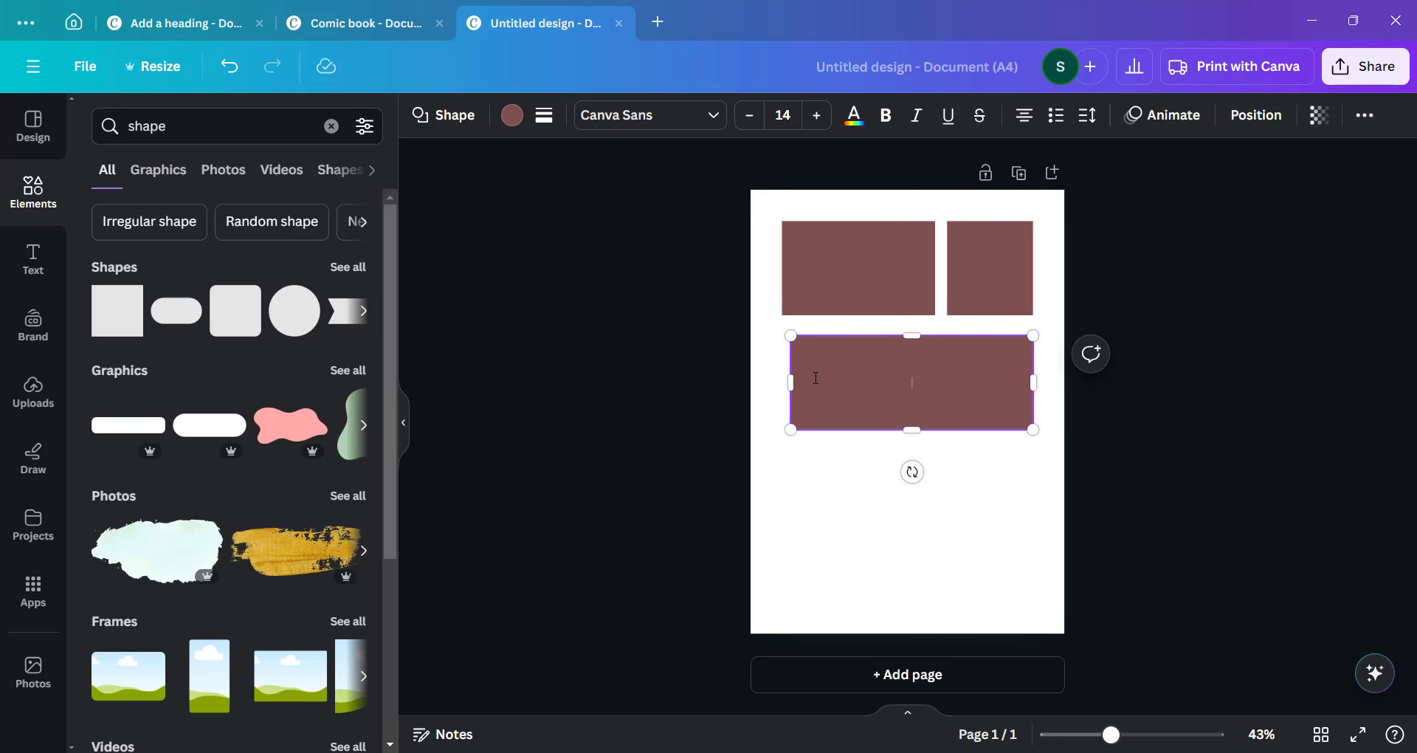
{"action": "left_click_drag", "start_coordinate": [790, 383], "coordinate": [780, 384]}
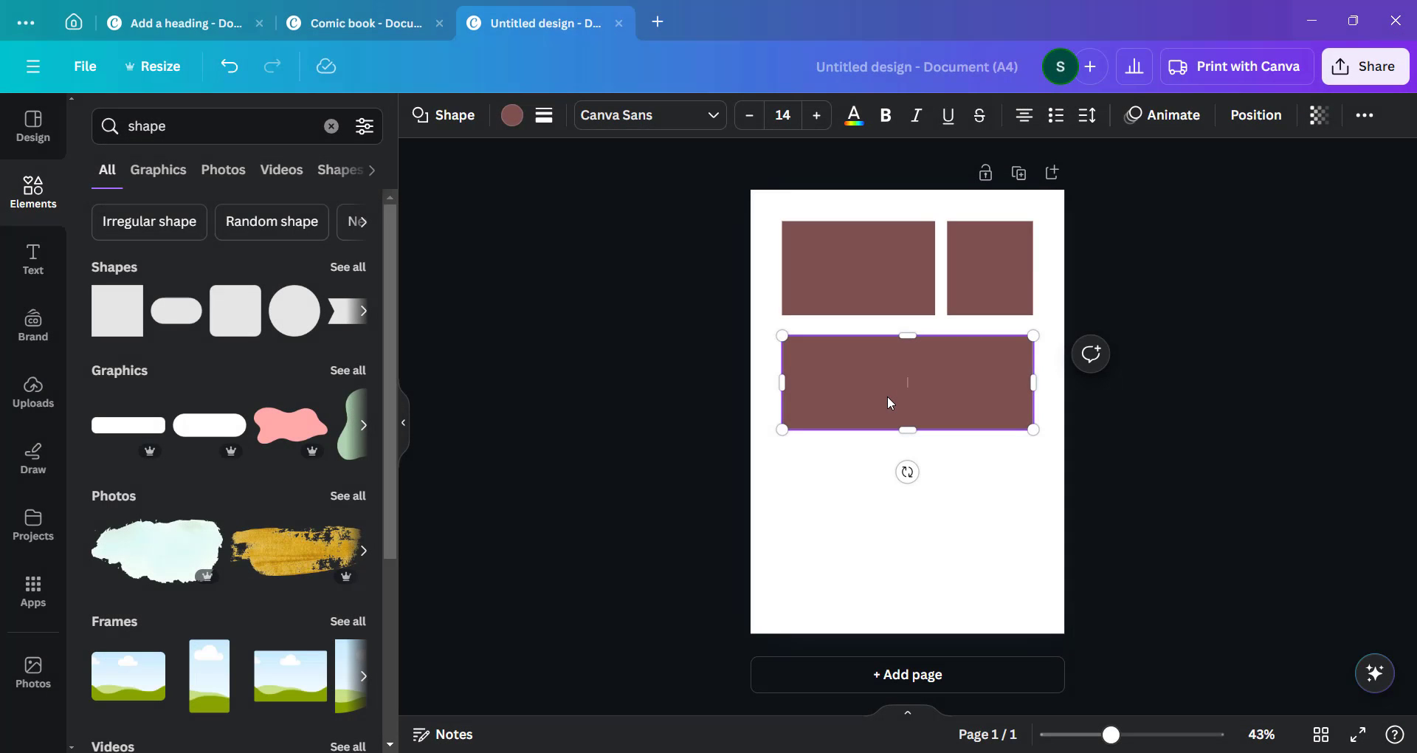
{"action": "left_click_drag", "start_coordinate": [885, 395], "coordinate": [892, 399]}
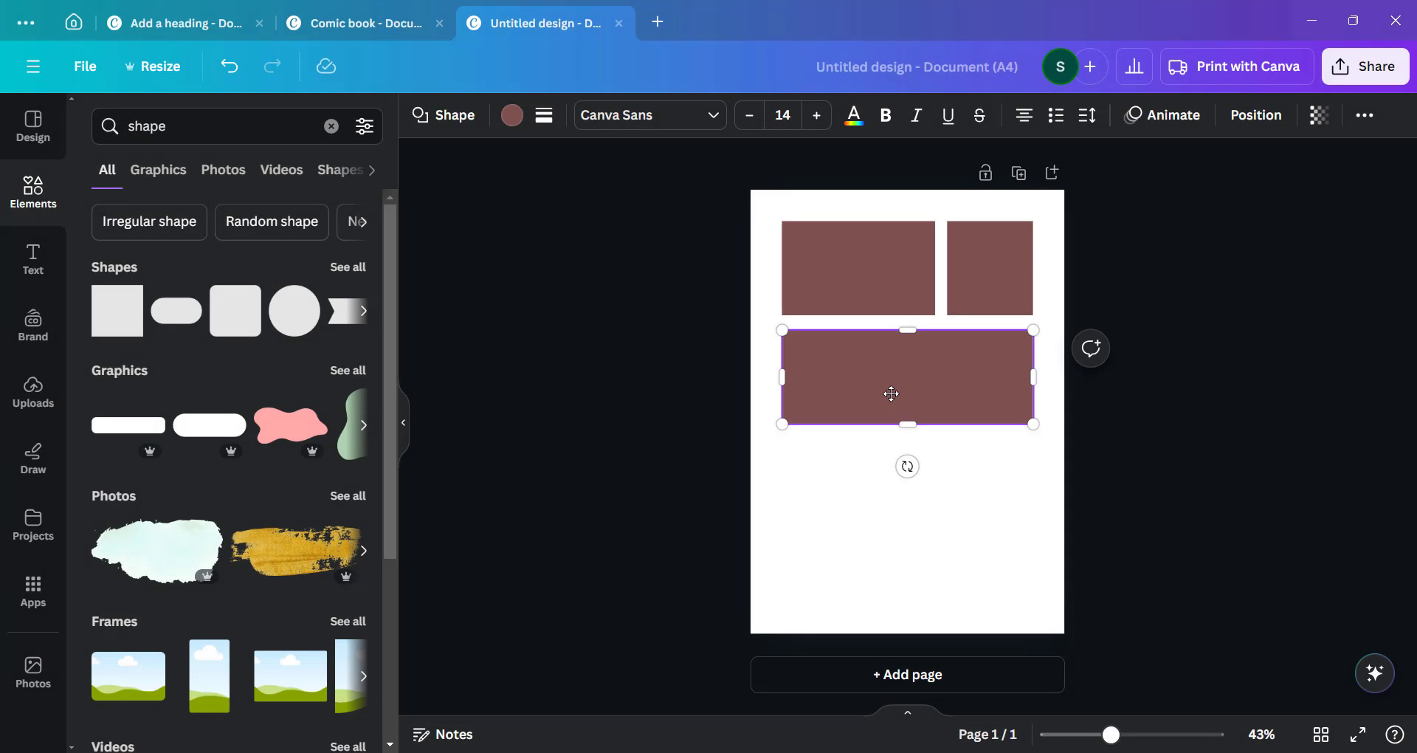
{"action": "left_click", "coordinate": [880, 375]}
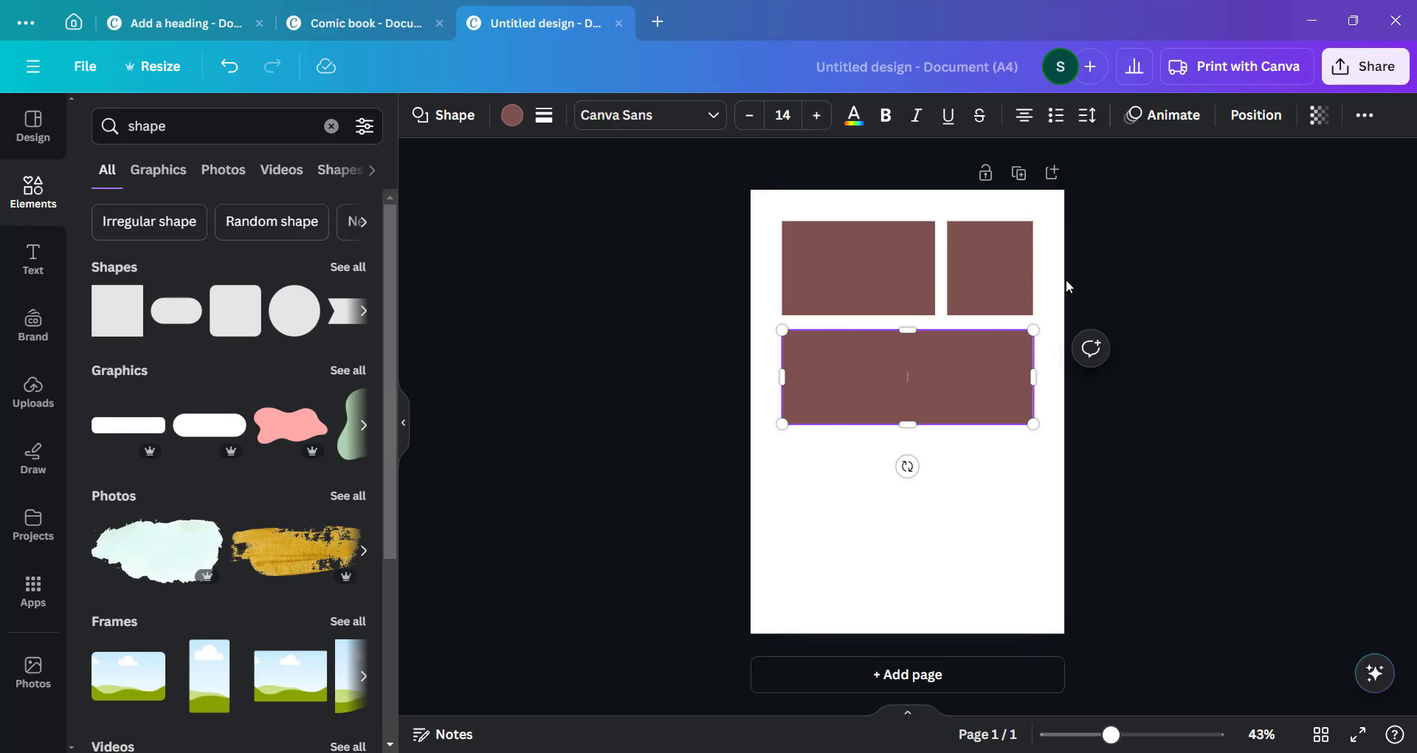
Group the two rectangles of the top row
{"action": "left_click", "coordinate": [1127, 279]}
{"action": "left_click_drag", "start_coordinate": [1146, 279], "coordinate": [798, 267]}
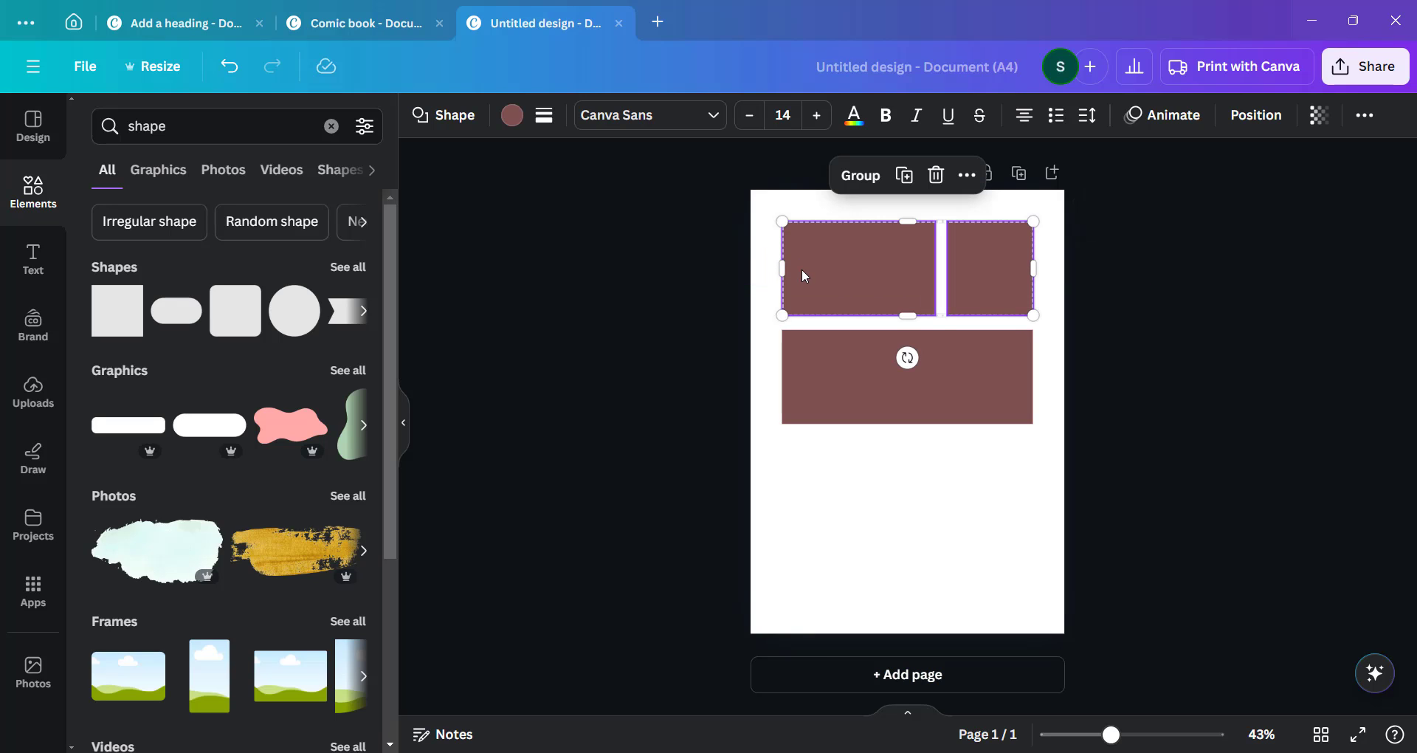
{"action": "left_click", "coordinate": [1100, 264]}
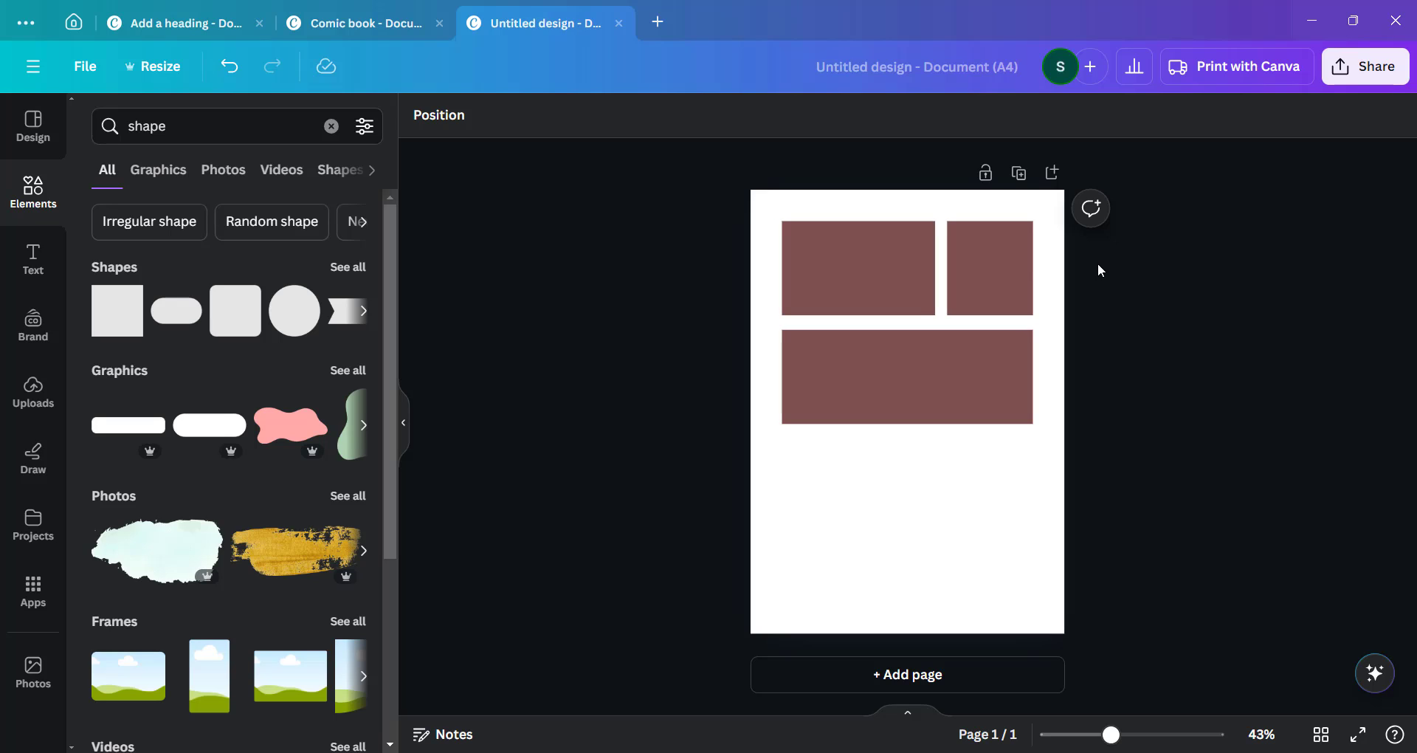
{"action": "left_click_drag", "start_coordinate": [1091, 263], "coordinate": [729, 261]}
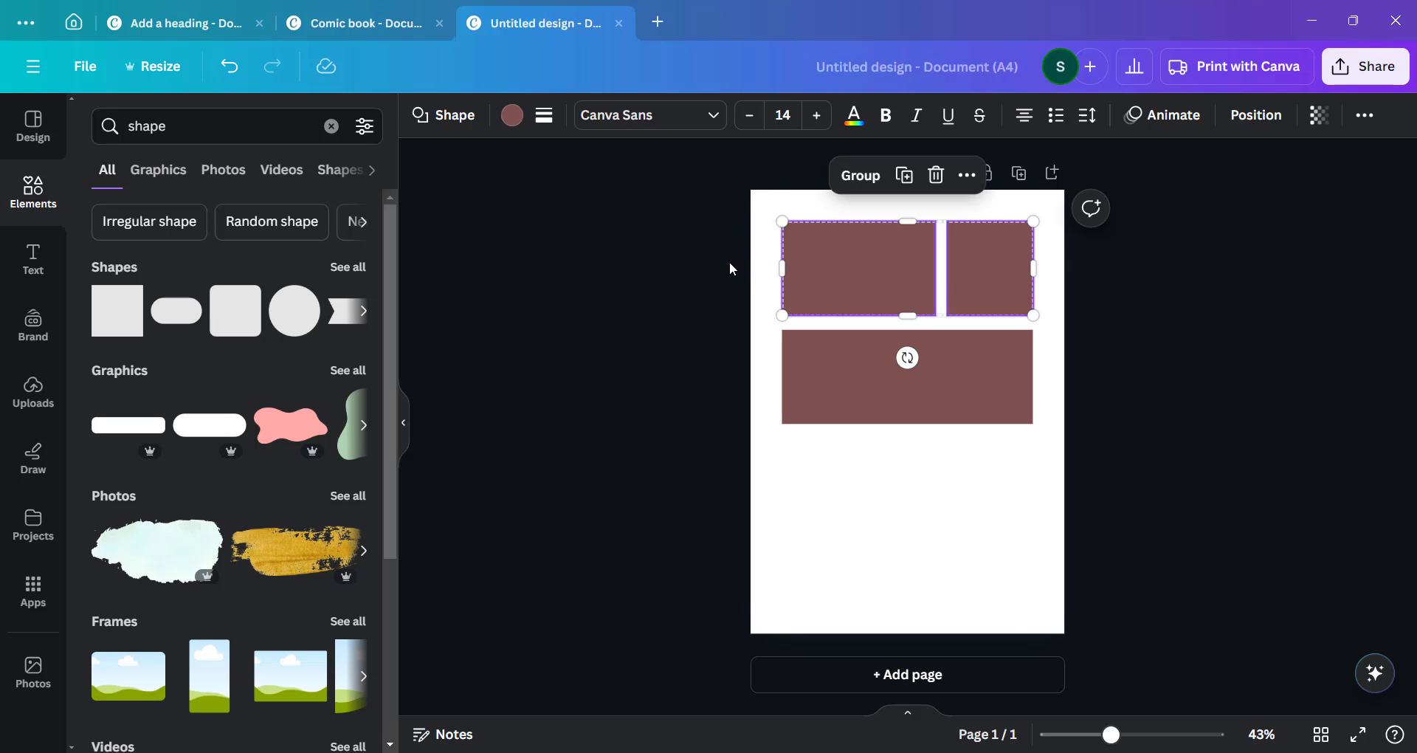
{"action": "left_click", "coordinate": [858, 177]}
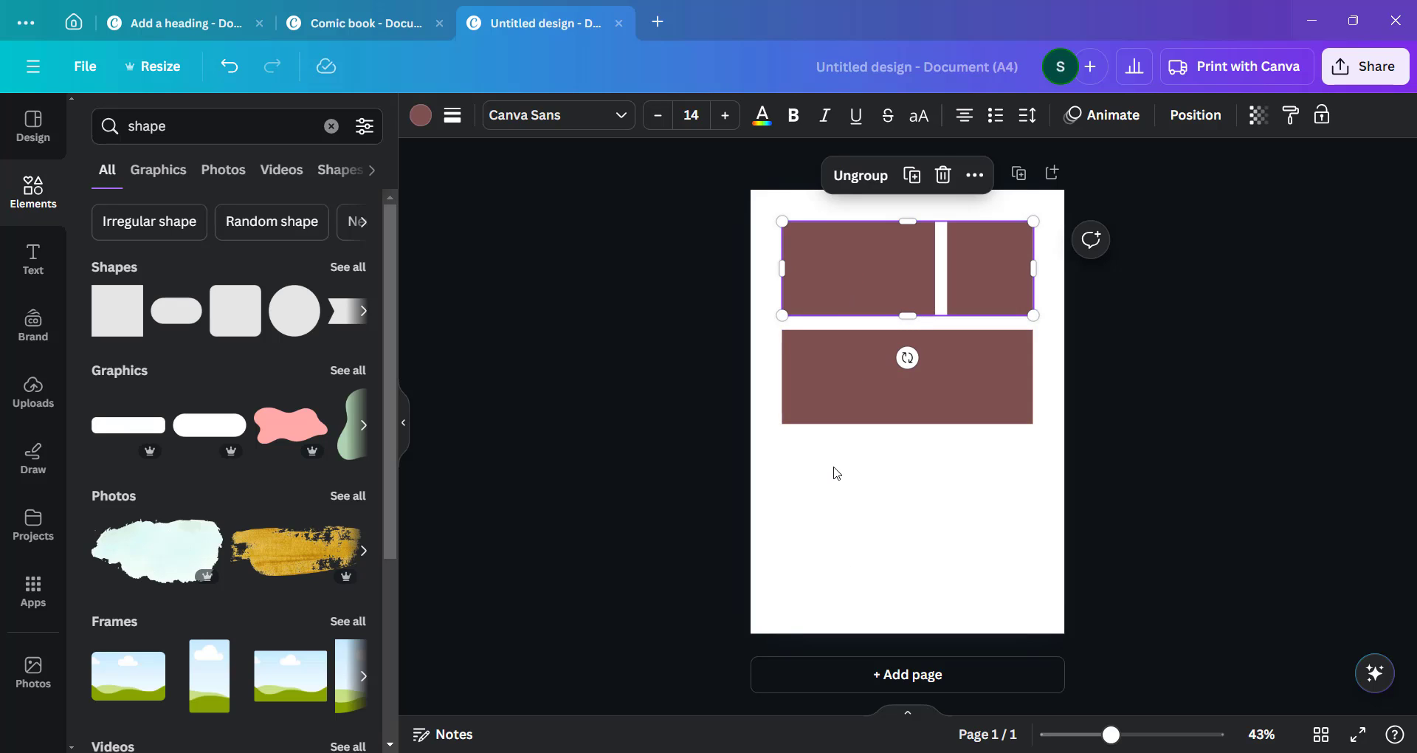
Duplicate the grouped top row and place the copy below the full-width rectangle as a third row, with matching spacing and alignment
{"action": "right_click", "coordinate": [837, 270]}
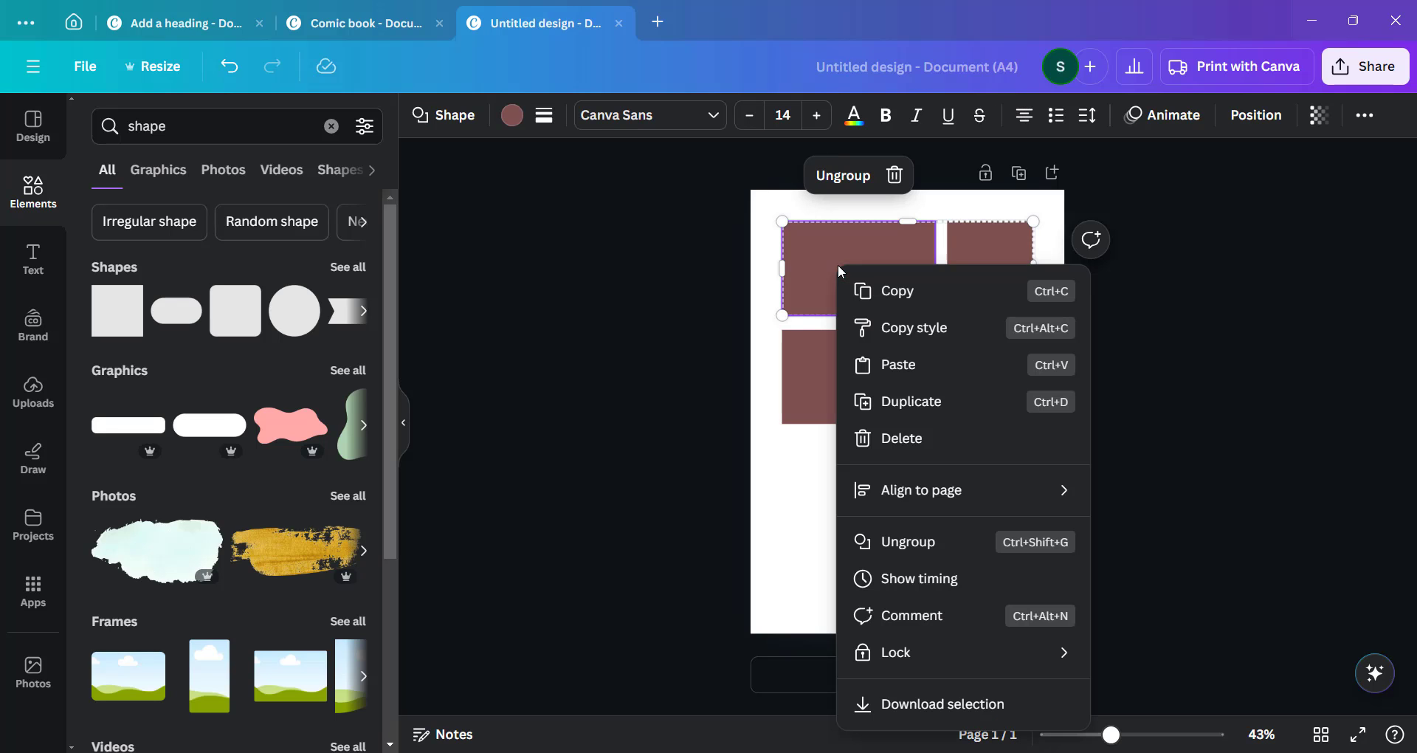
{"action": "left_click", "coordinate": [899, 406]}
{"action": "left_click_drag", "start_coordinate": [883, 276], "coordinate": [873, 491]}
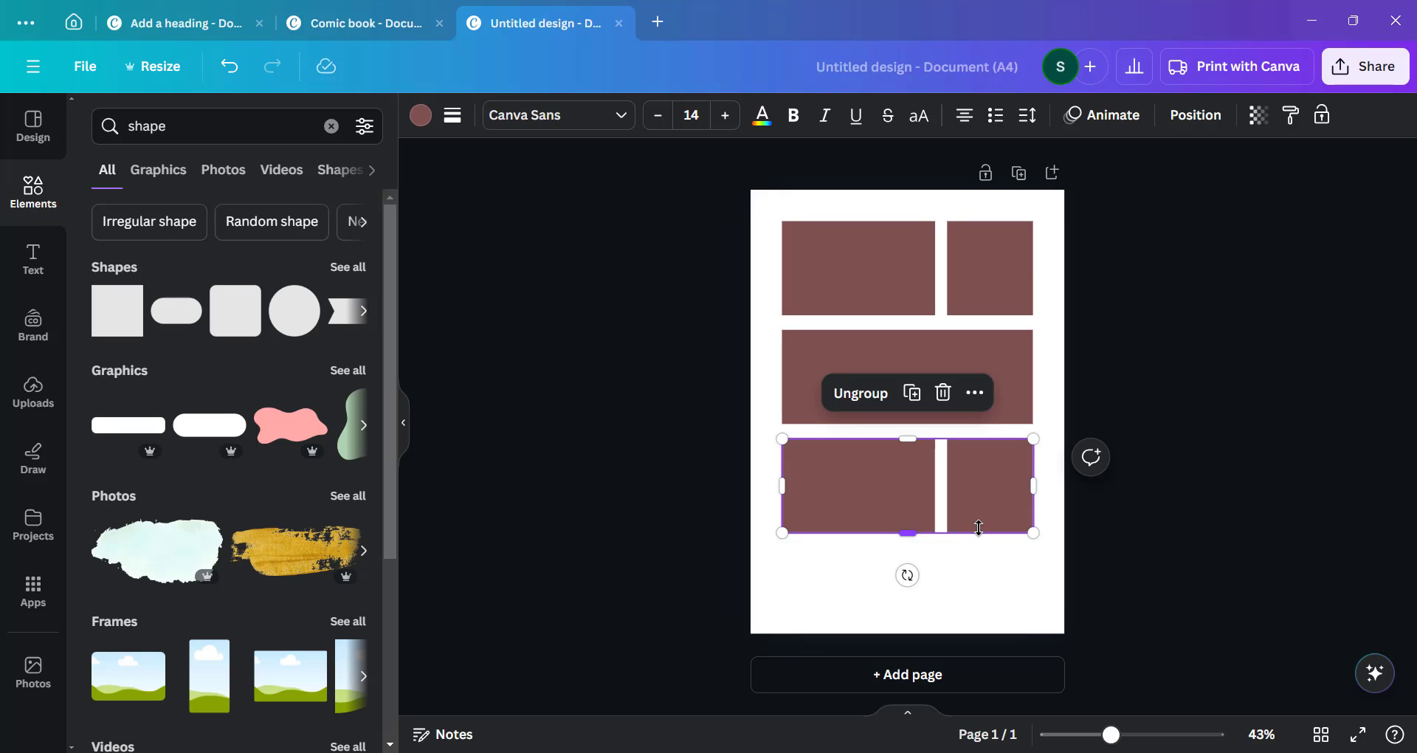
{"action": "left_click", "coordinate": [978, 552]}
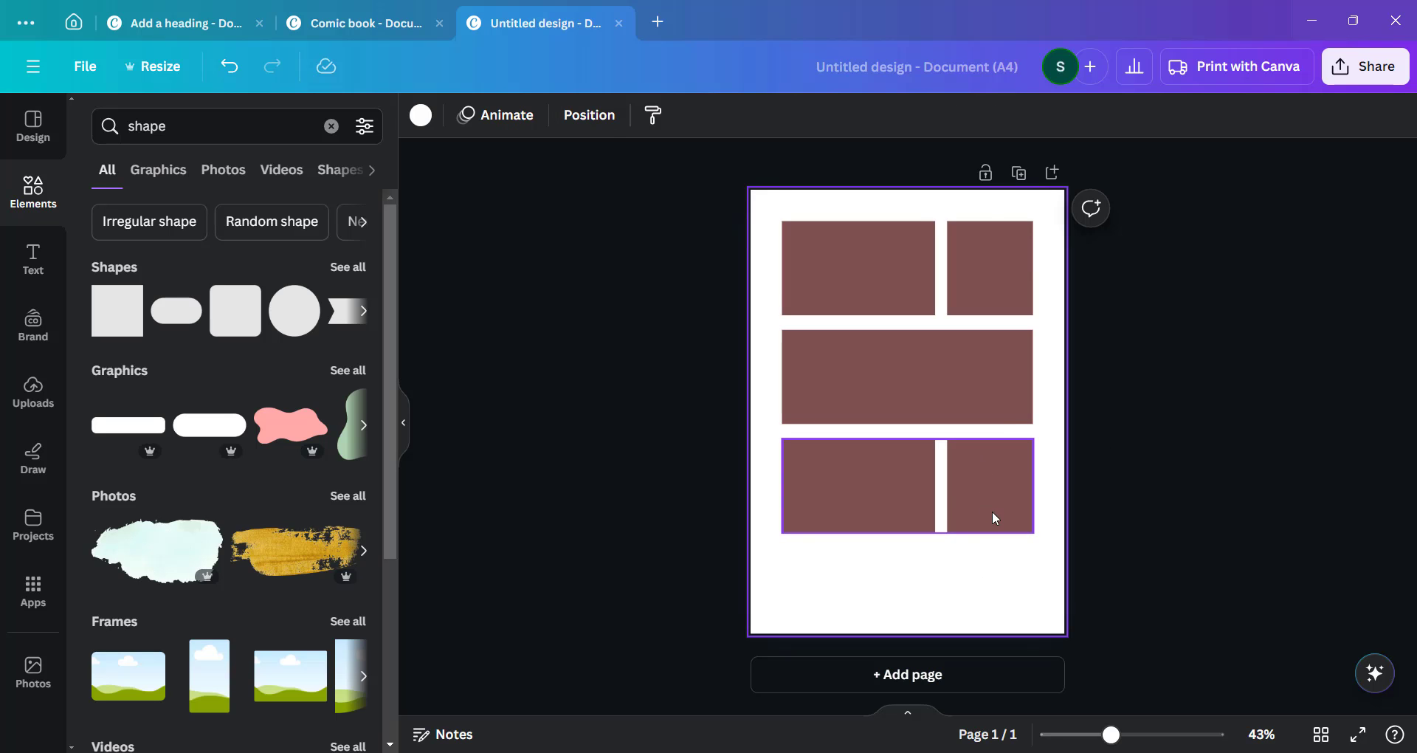
Ungroup the third row and swap its rectangles so the narrow panel sits on the left and the wide one on the right
{"action": "left_click", "coordinate": [874, 495]}
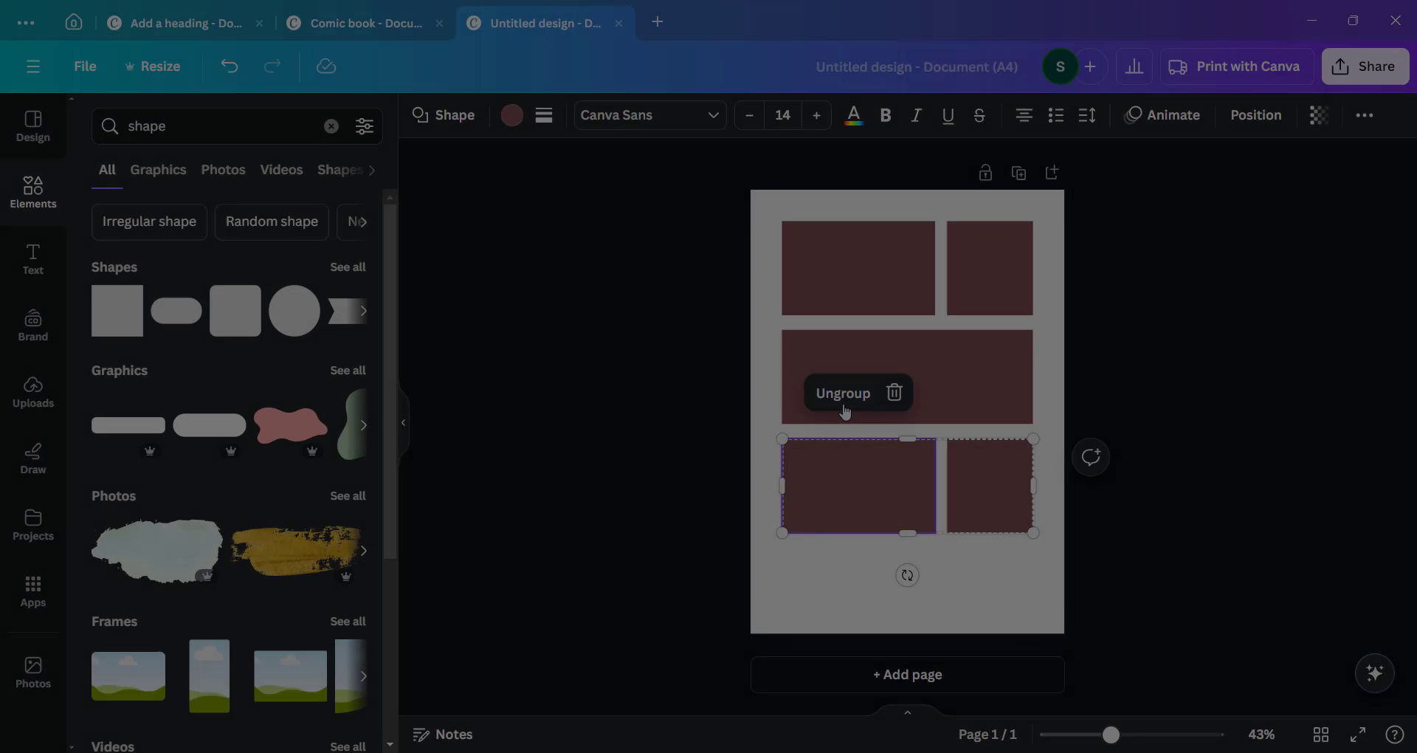
{"action": "left_click", "coordinate": [847, 393]}
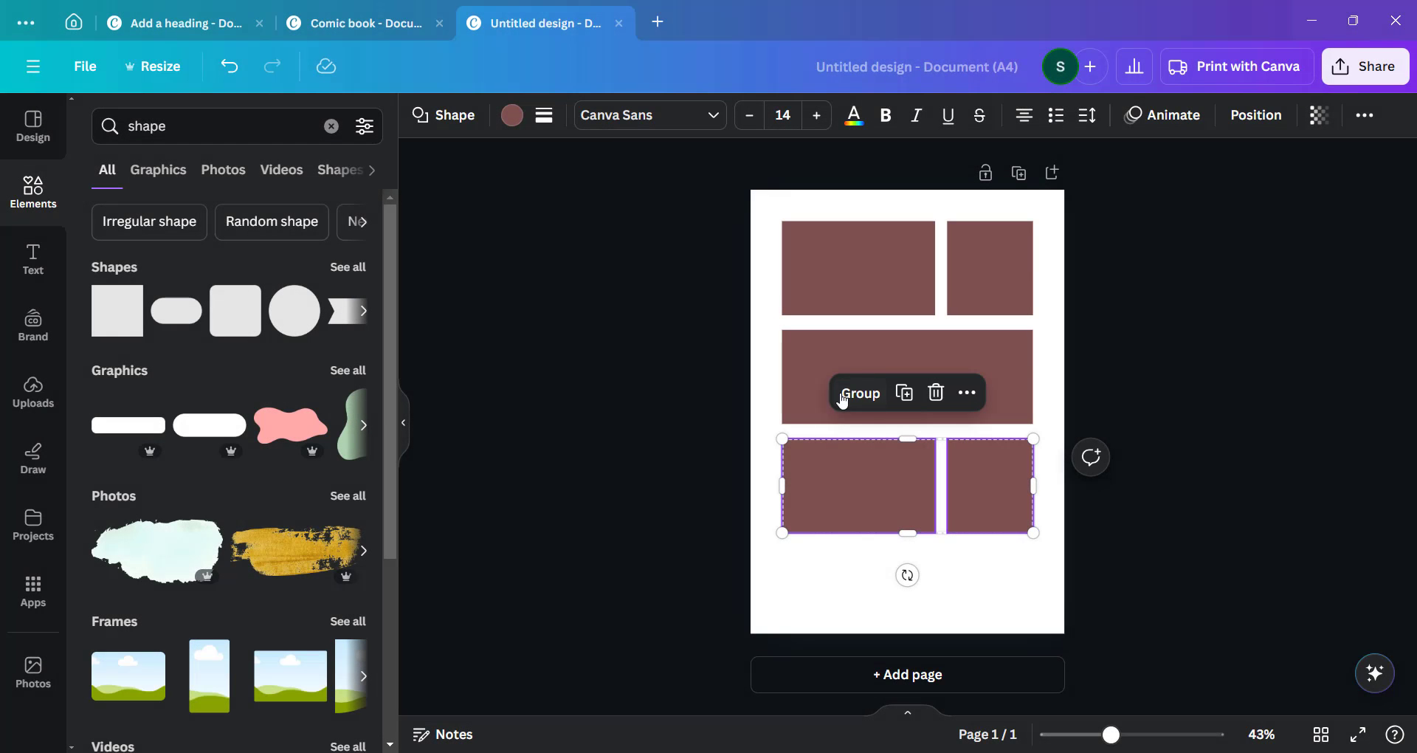
{"action": "left_click", "coordinate": [985, 552]}
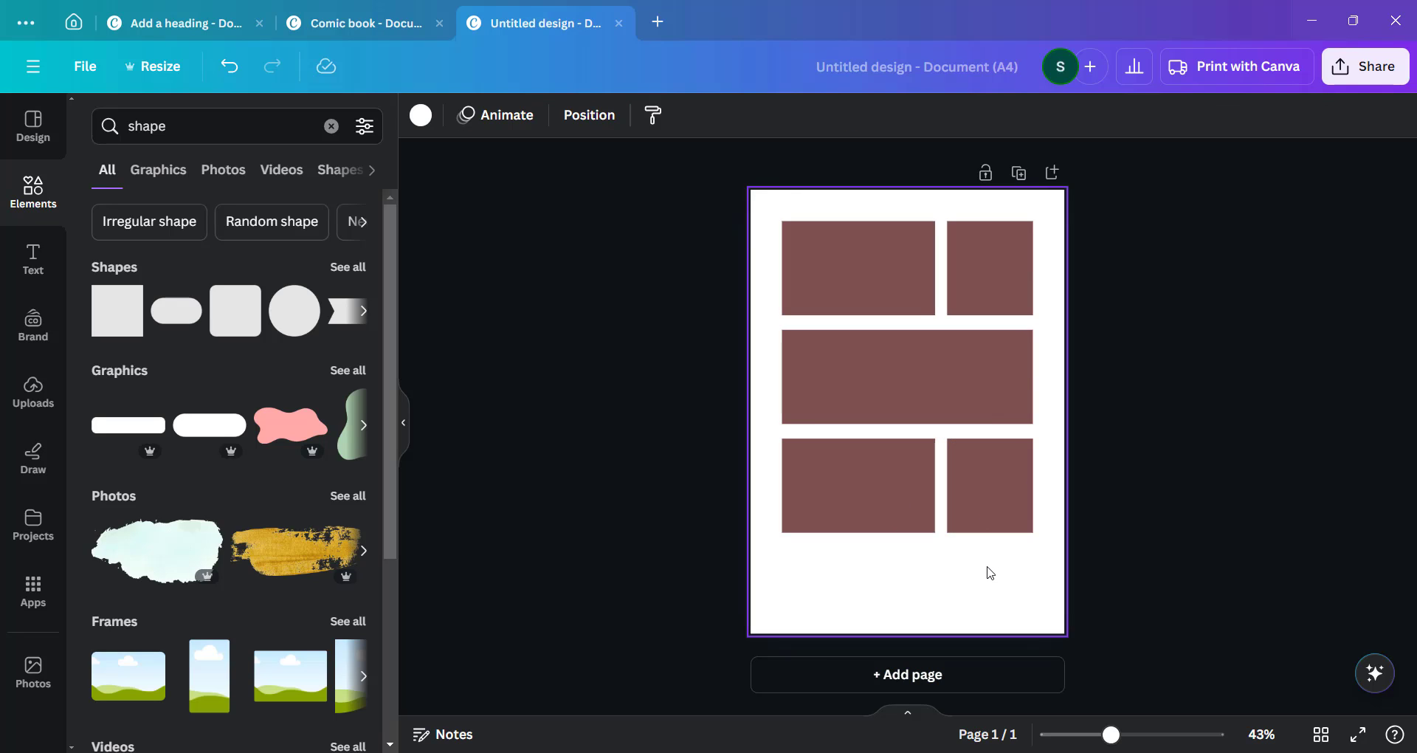
{"action": "left_click", "coordinate": [975, 509]}
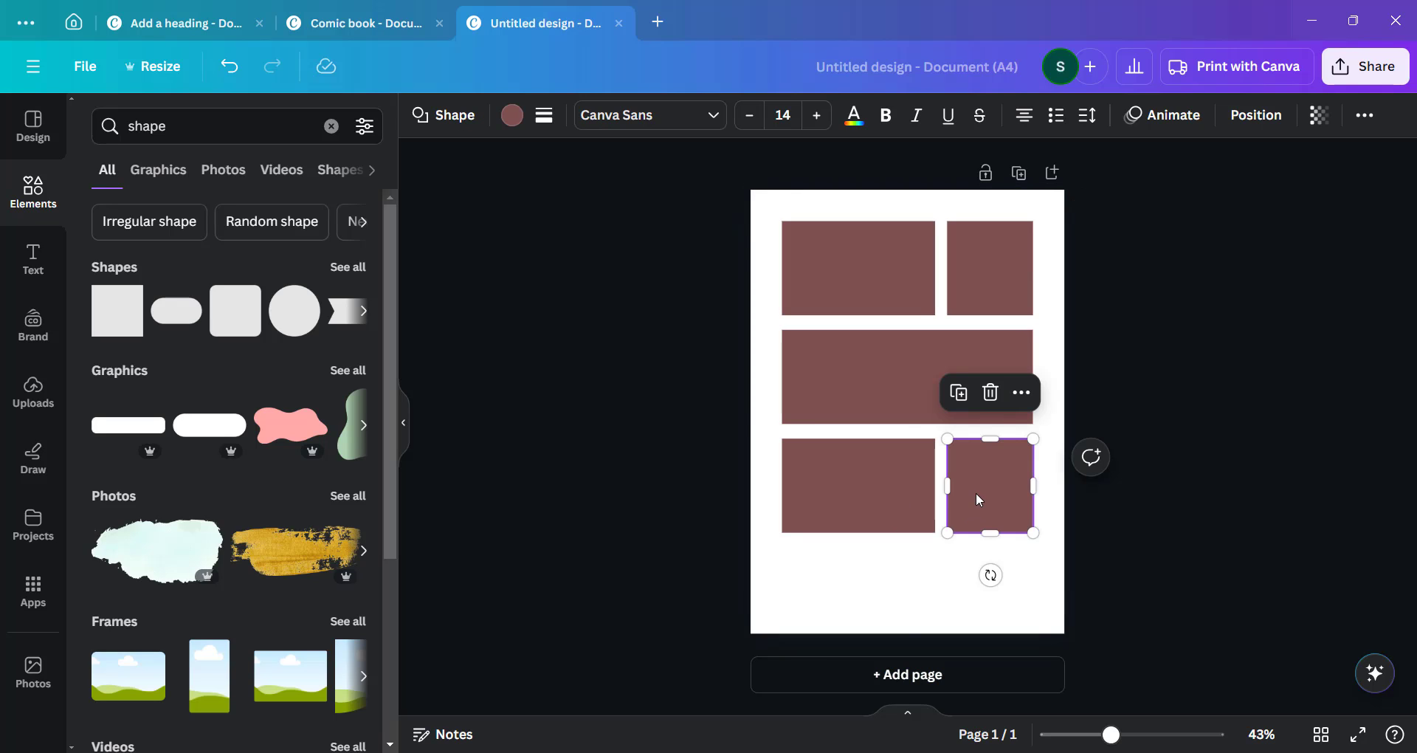
{"action": "mouse_move", "coordinate": [991, 493]}
{"action": "left_mouse_down"}
{"action": "mouse_move", "coordinate": [831, 493]}
{"action": "mouse_move", "coordinate": [955, 481]}
{"action": "mouse_move", "coordinate": [1000, 493]}
{"action": "left_mouse_up"}
{"action": "left_click", "coordinate": [897, 489]}
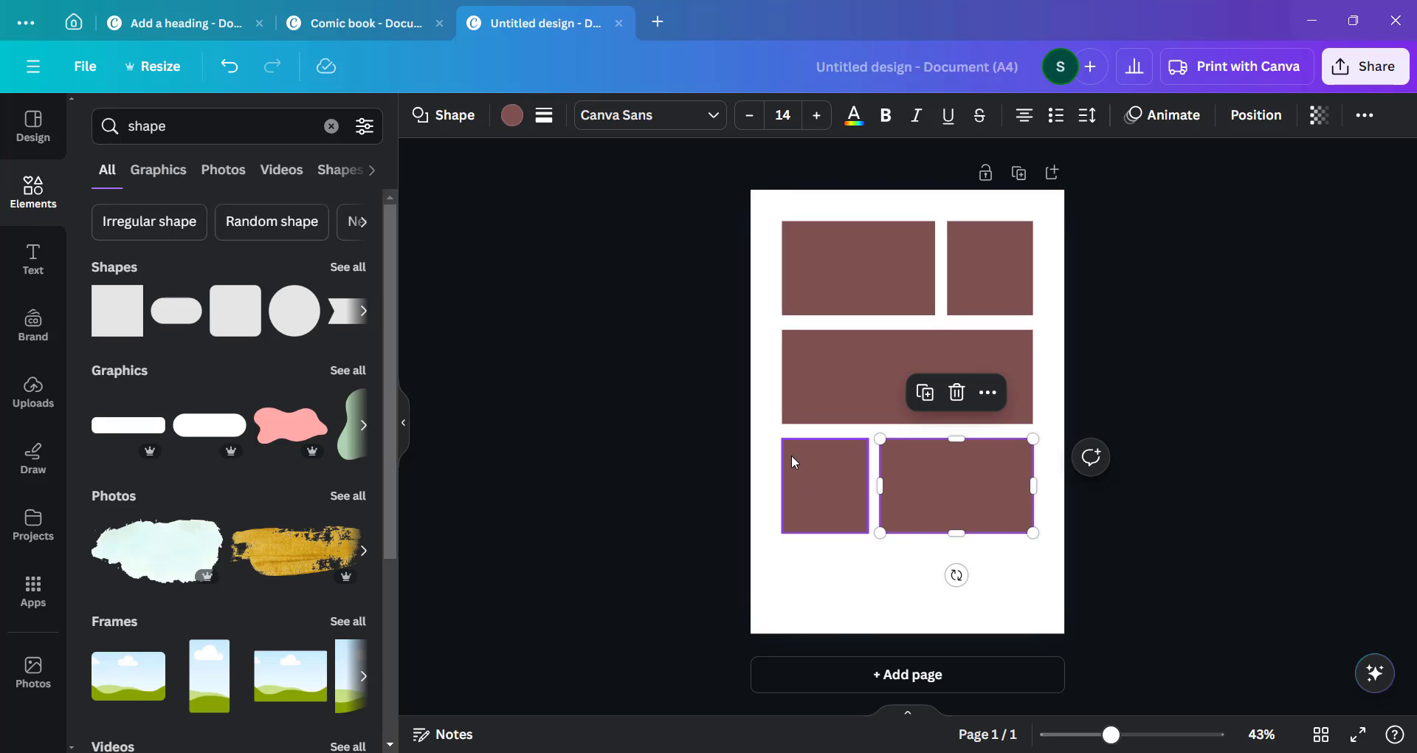
Move all three rows of panels down together to centre the layout vertically on the page
{"action": "left_click_drag", "start_coordinate": [568, 237], "coordinate": [1194, 511]}
{"action": "left_click_drag", "start_coordinate": [903, 352], "coordinate": [901, 383]}
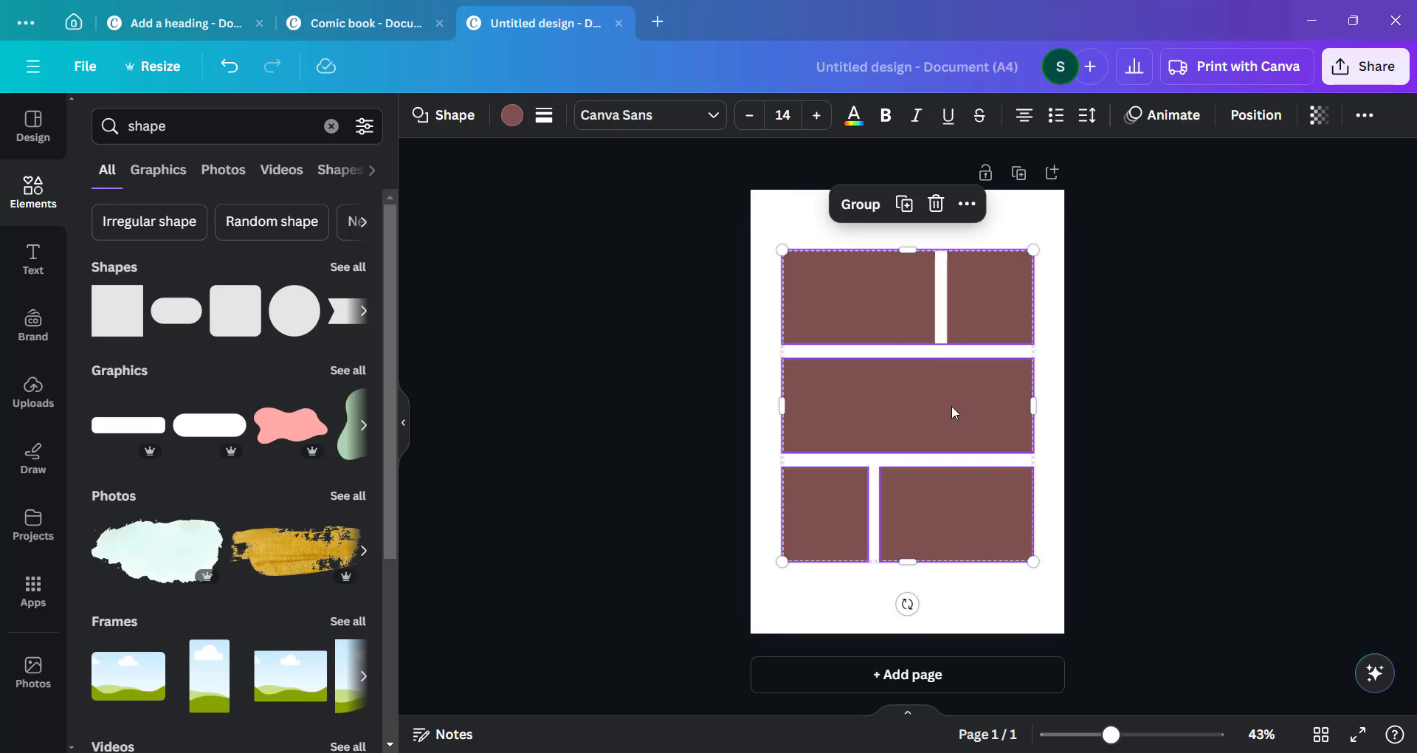
{"action": "left_click", "coordinate": [1156, 468]}
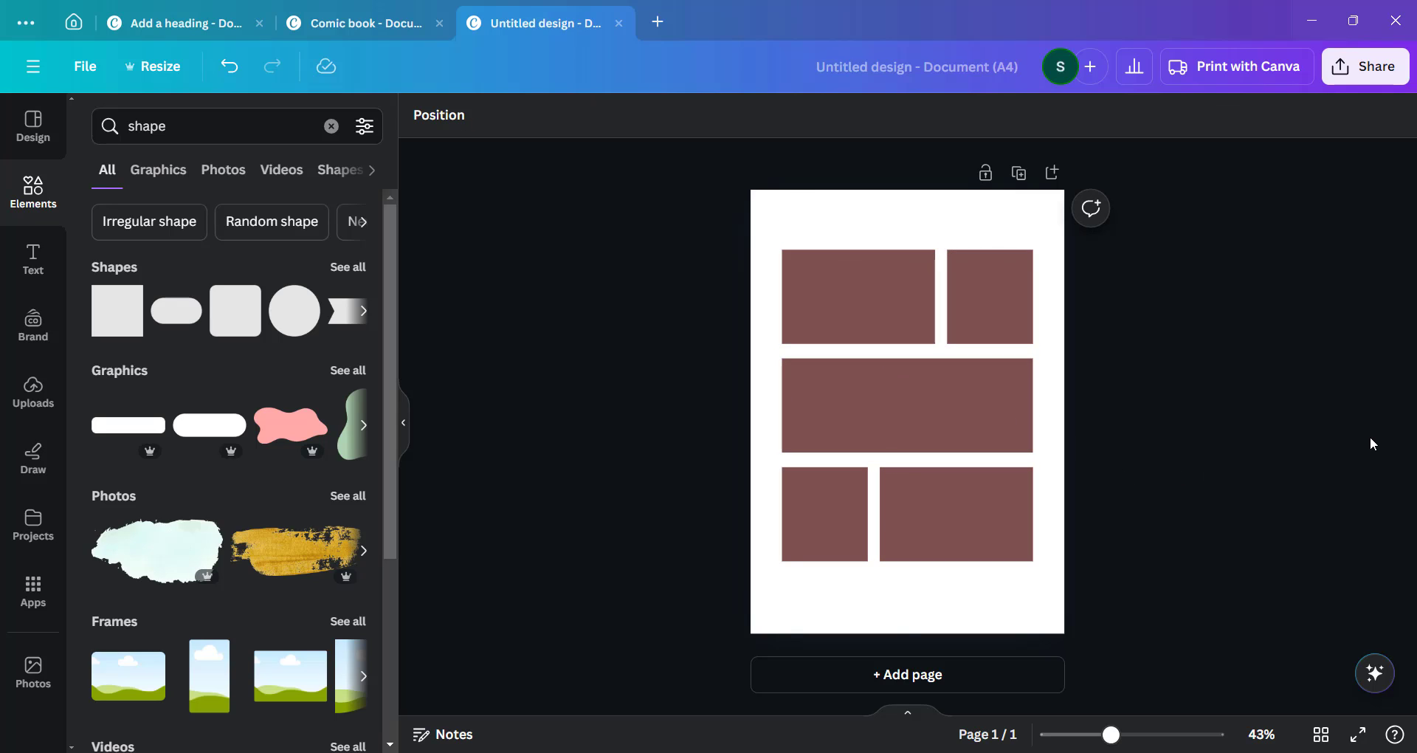
Group the narrow and wide rectangles of the bottom row
{"action": "left_click_drag", "start_coordinate": [1369, 436], "coordinate": [1173, 444]}
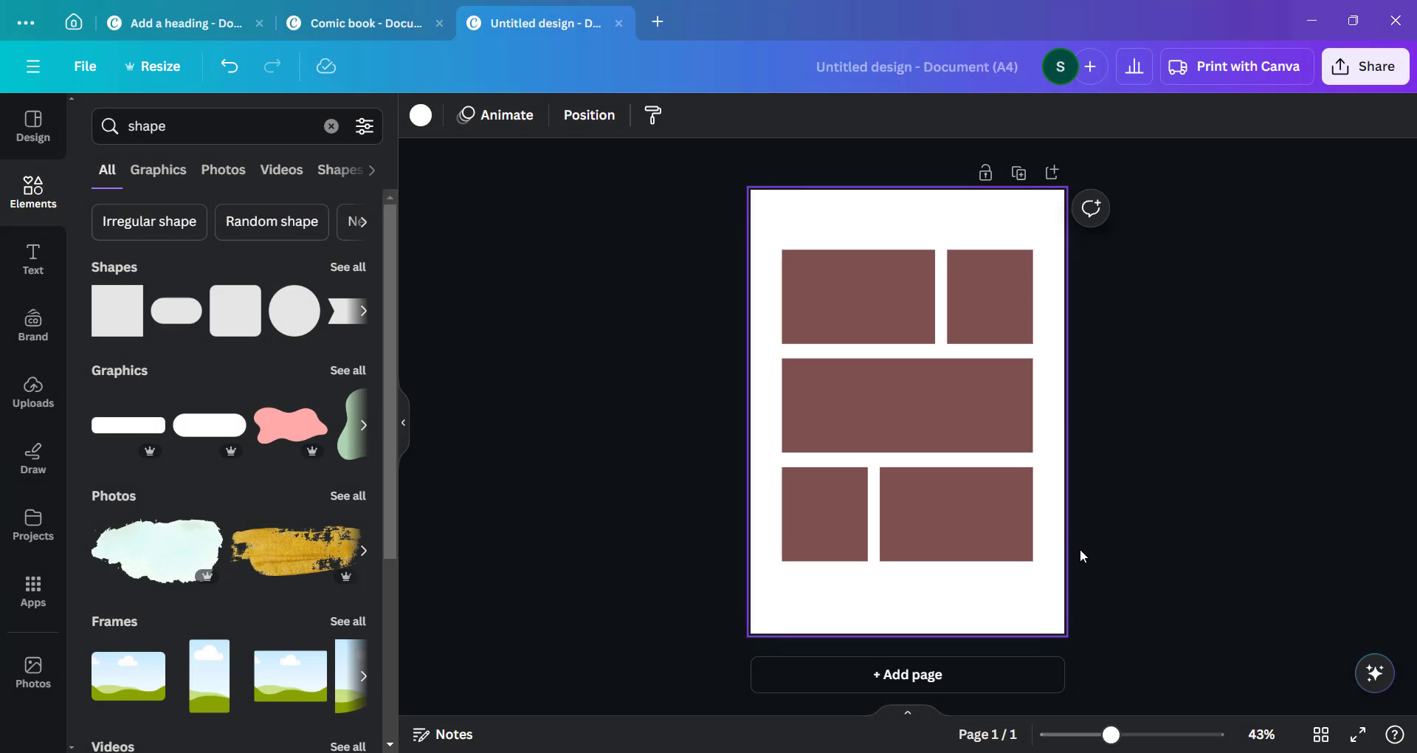
{"action": "left_click", "coordinate": [971, 543]}
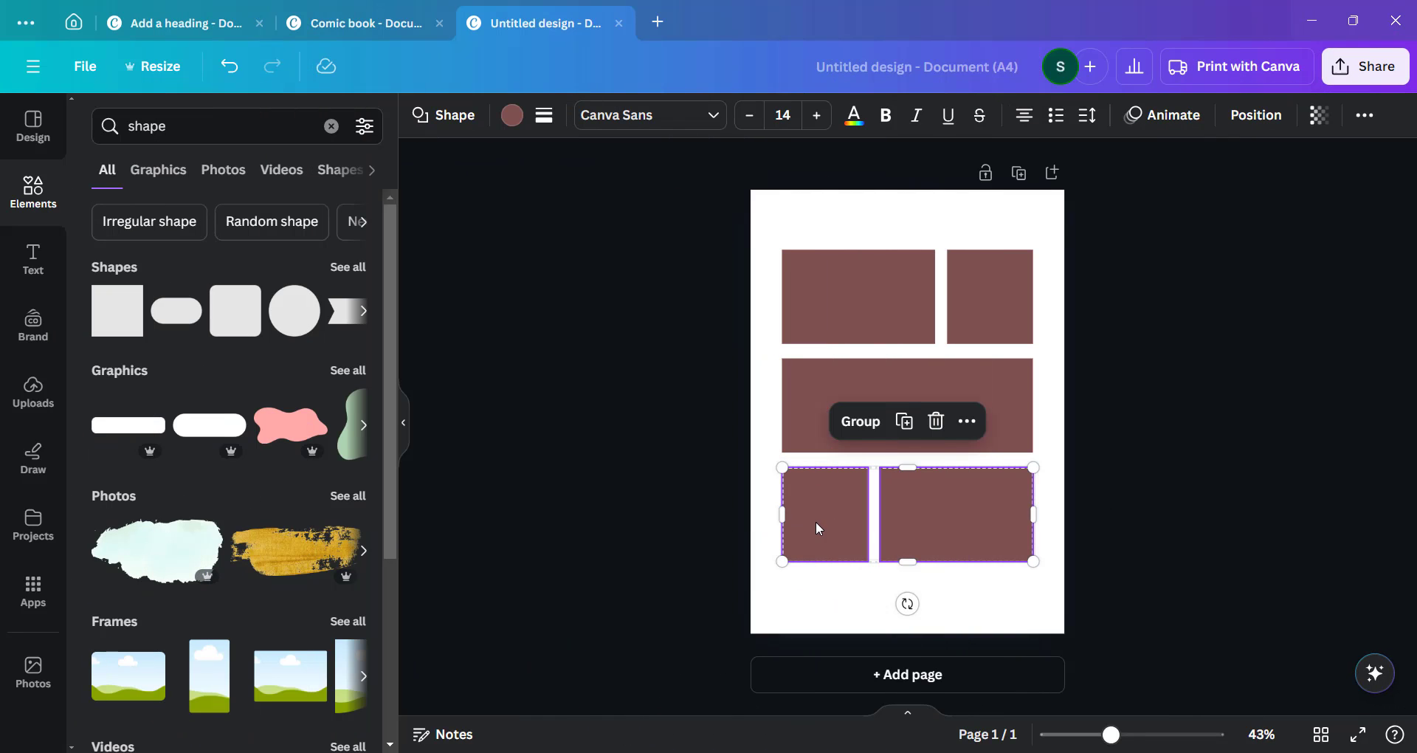
{"action": "left_click", "coordinate": [860, 420]}
Try stretching the grouped bottom row slightly taller, and undo the height change
{"action": "left_click_drag", "start_coordinate": [908, 555], "coordinate": [913, 580]}
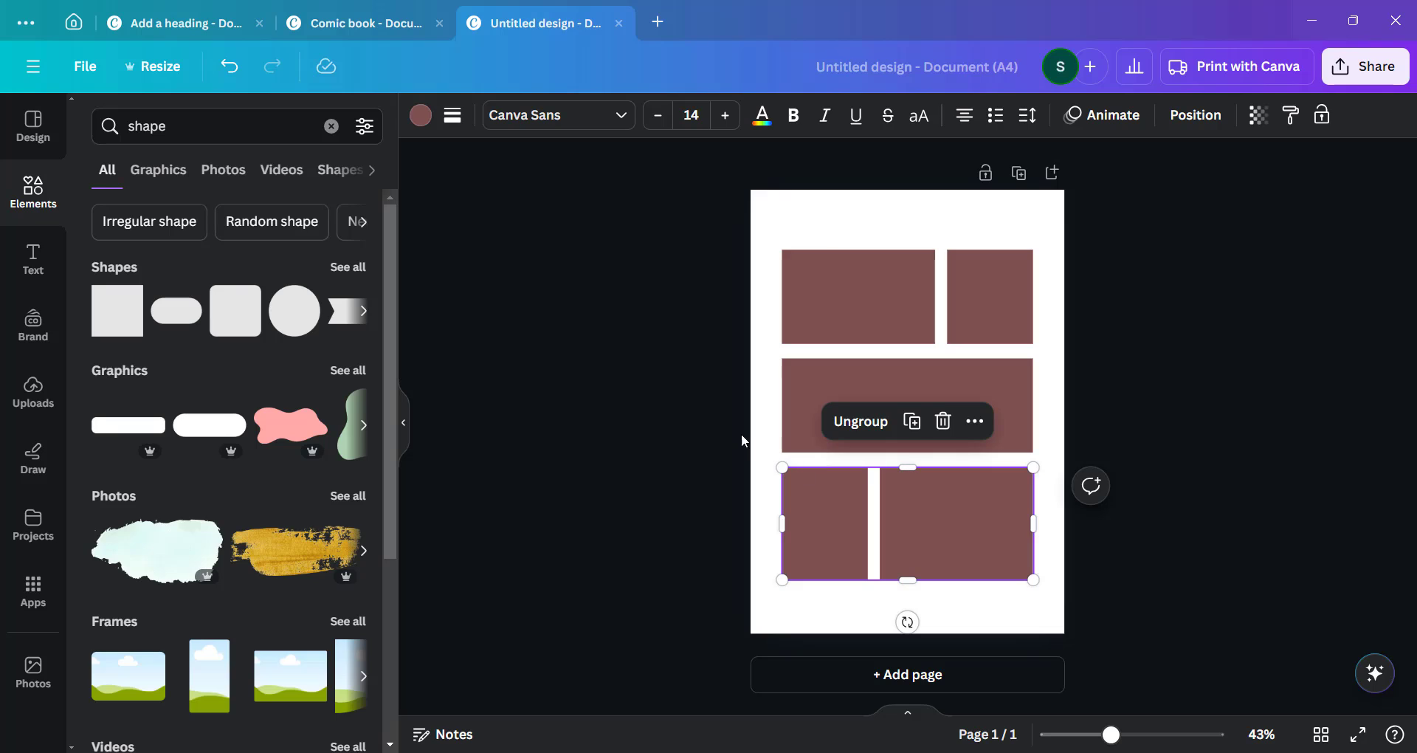
{"action": "left_click", "coordinate": [229, 65]}
{"action": "left_click", "coordinate": [605, 344]}
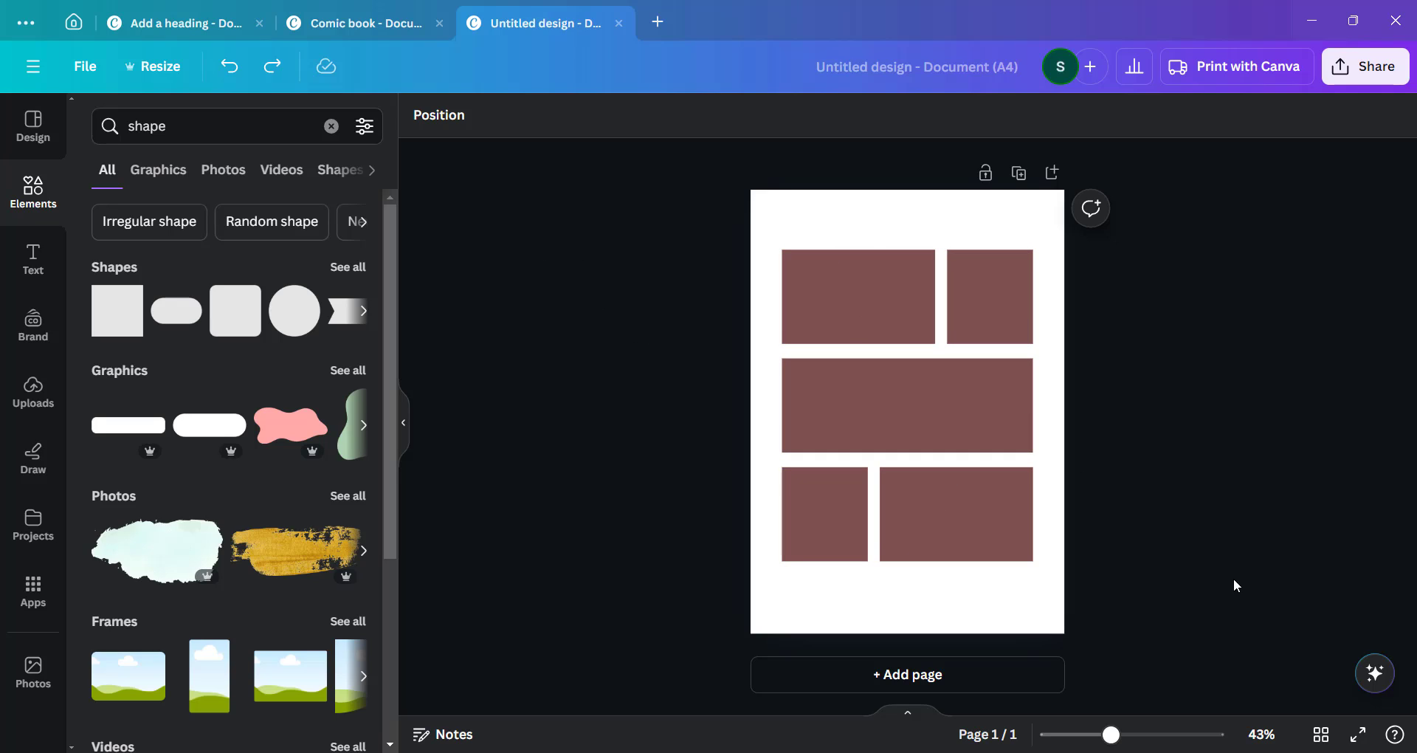
Change the fill colour of all the panel rectangles to white
{"action": "left_click_drag", "start_coordinate": [1210, 591], "coordinate": [641, 232]}
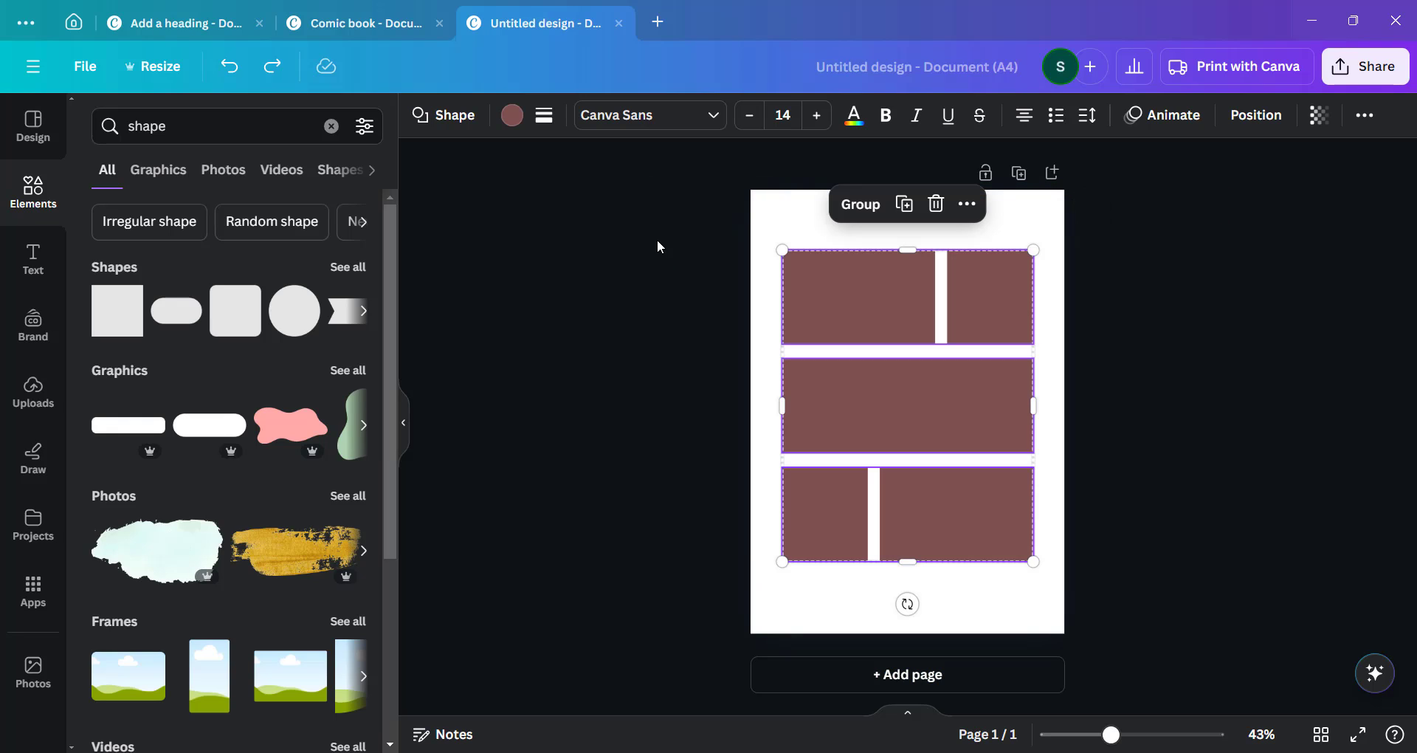
{"action": "left_click", "coordinate": [508, 118]}
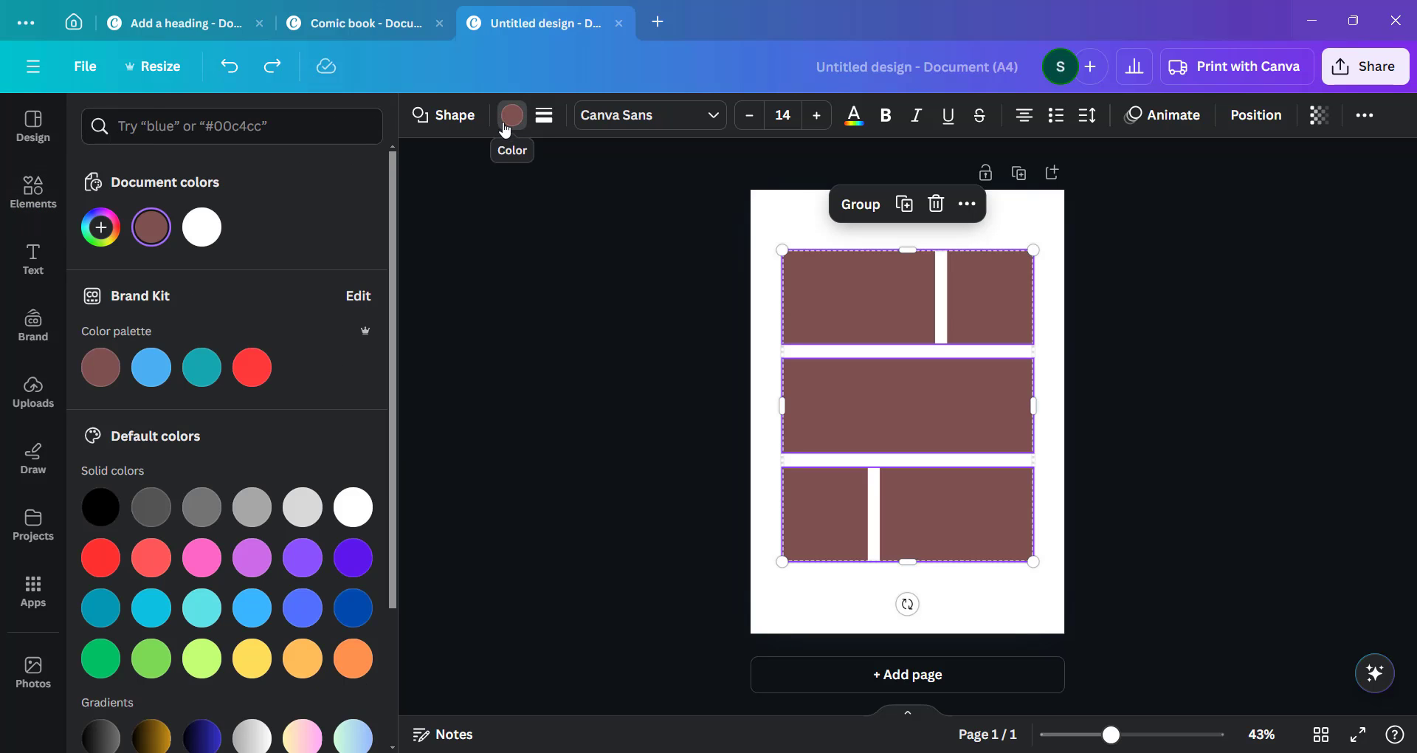
{"action": "left_click", "coordinate": [202, 227]}
{"action": "left_click", "coordinate": [714, 431]}
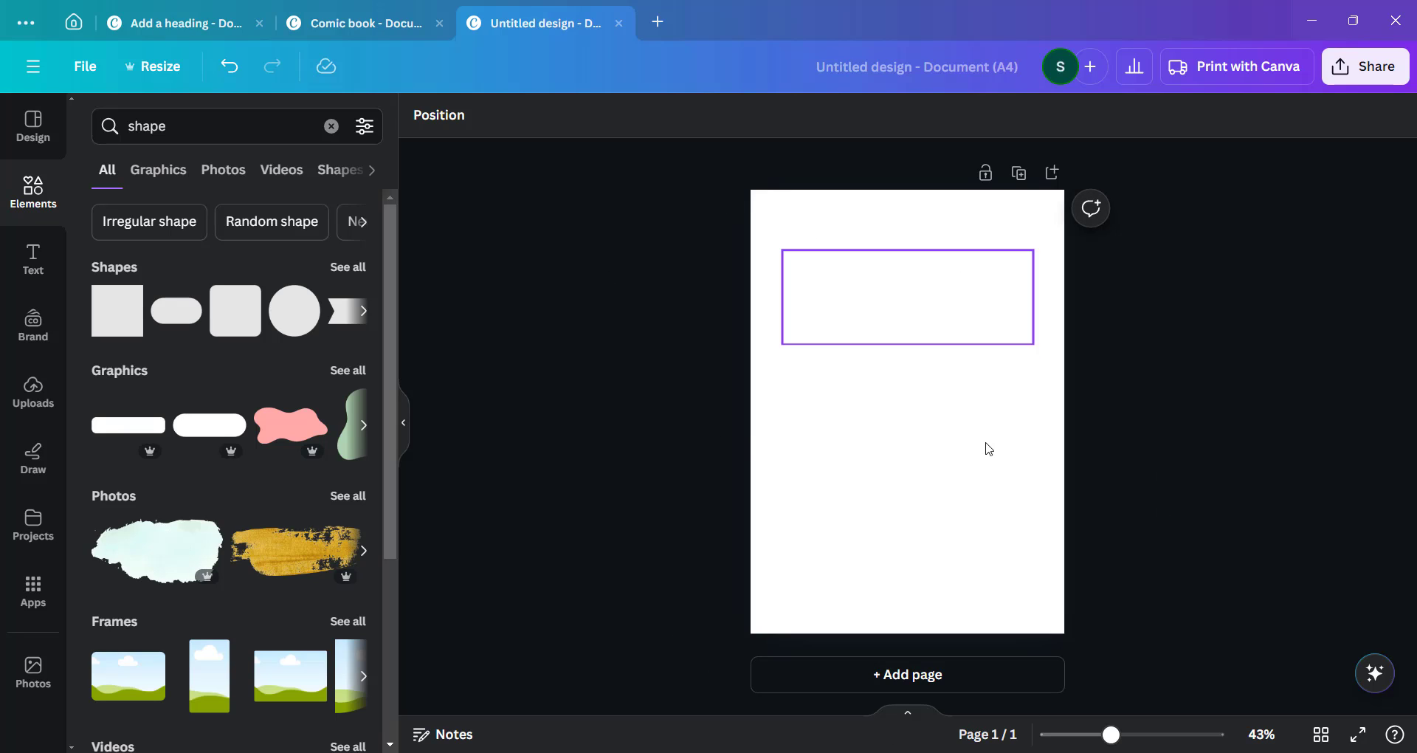
Give all the panel rectangles a solid black border with a weight of 5
{"action": "left_click_drag", "start_coordinate": [1208, 596], "coordinate": [630, 215]}
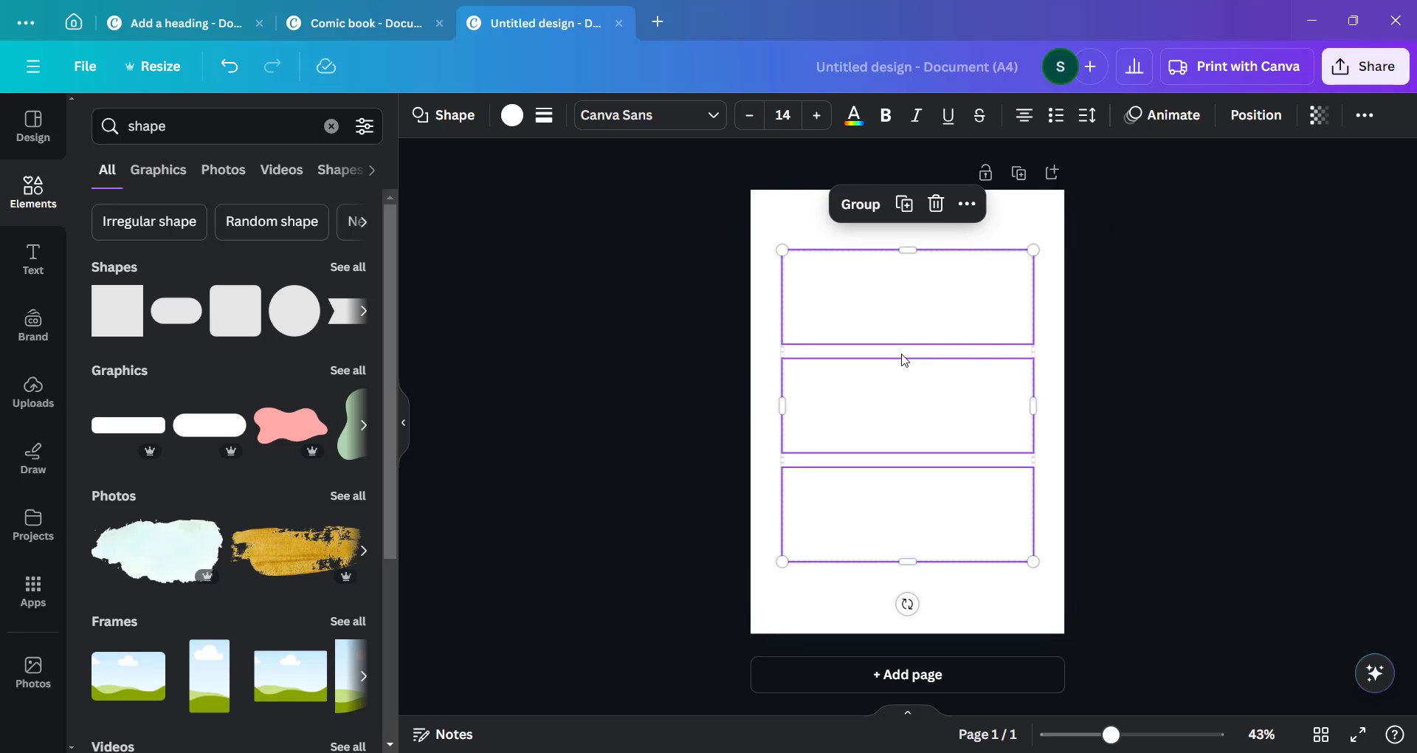
{"action": "left_click", "coordinate": [543, 119]}
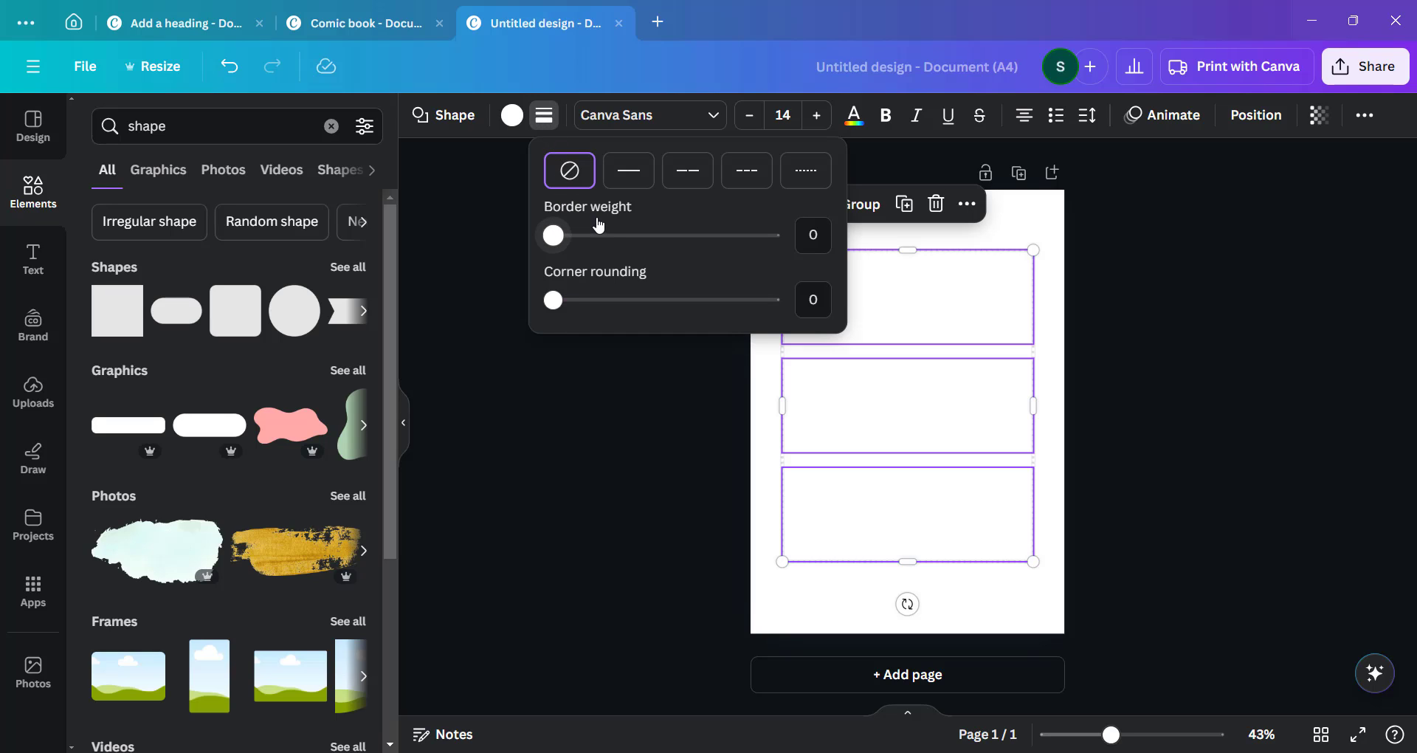
{"action": "left_click_drag", "start_coordinate": [553, 234], "coordinate": [596, 243]}
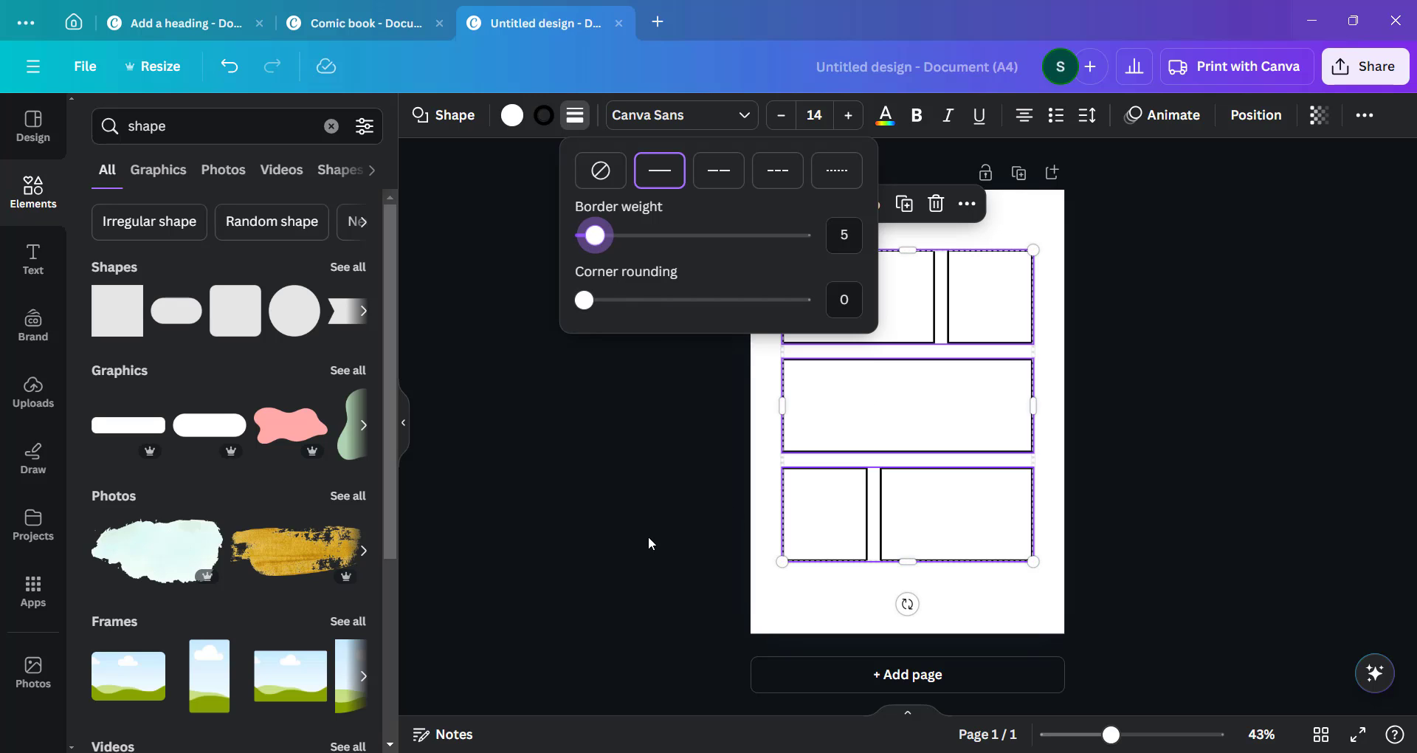
{"action": "key", "text": "Escape"}
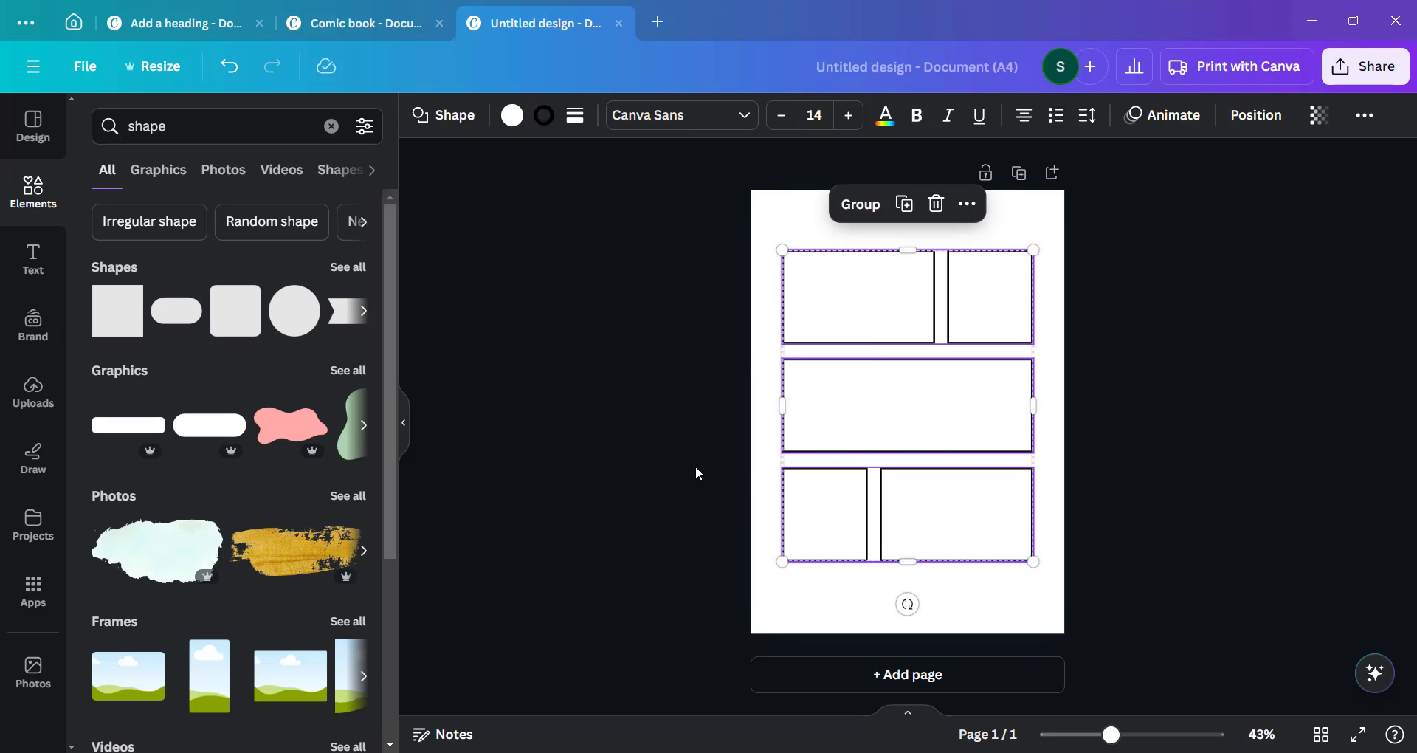
{"action": "left_click", "coordinate": [646, 455]}
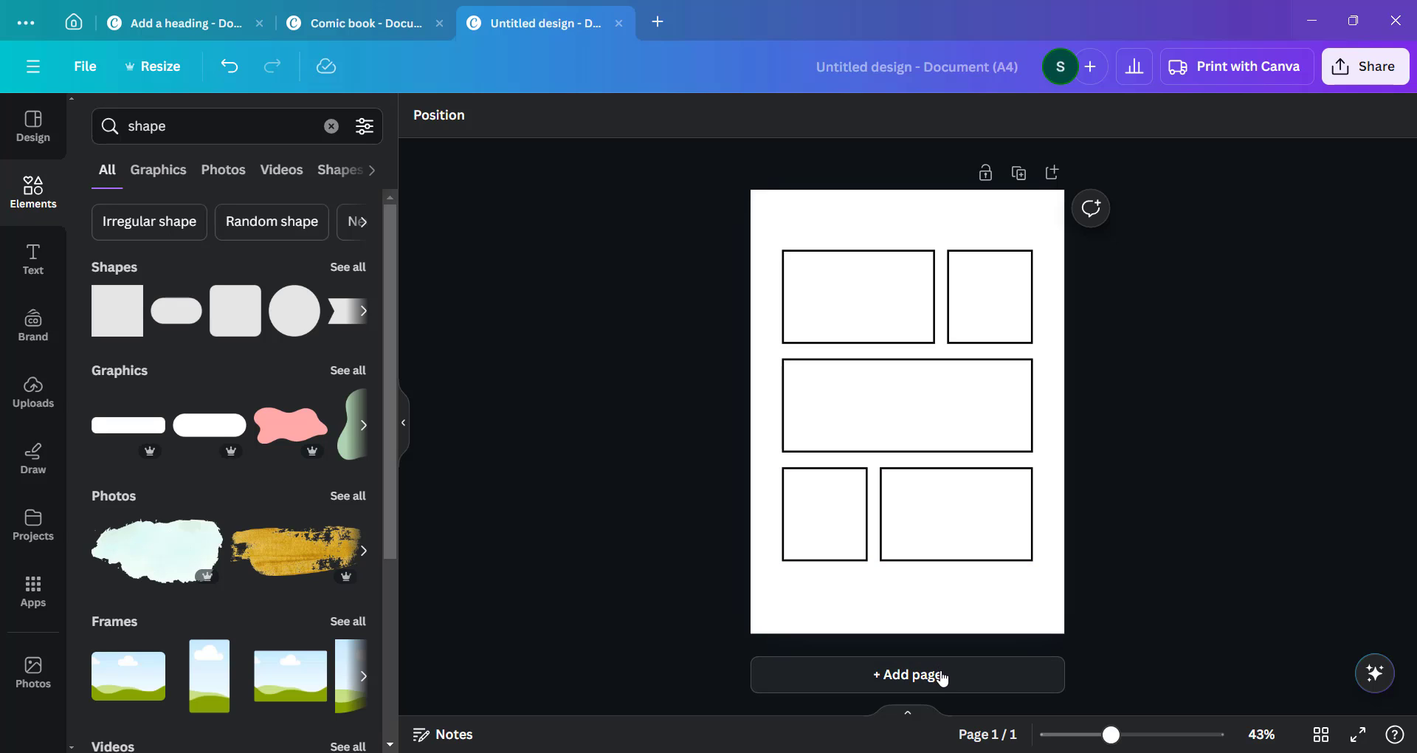
Add a second page and place two wide rectangles of equal size, stacked in its upper part with a narrow gap between them
{"action": "left_click", "coordinate": [907, 674]}
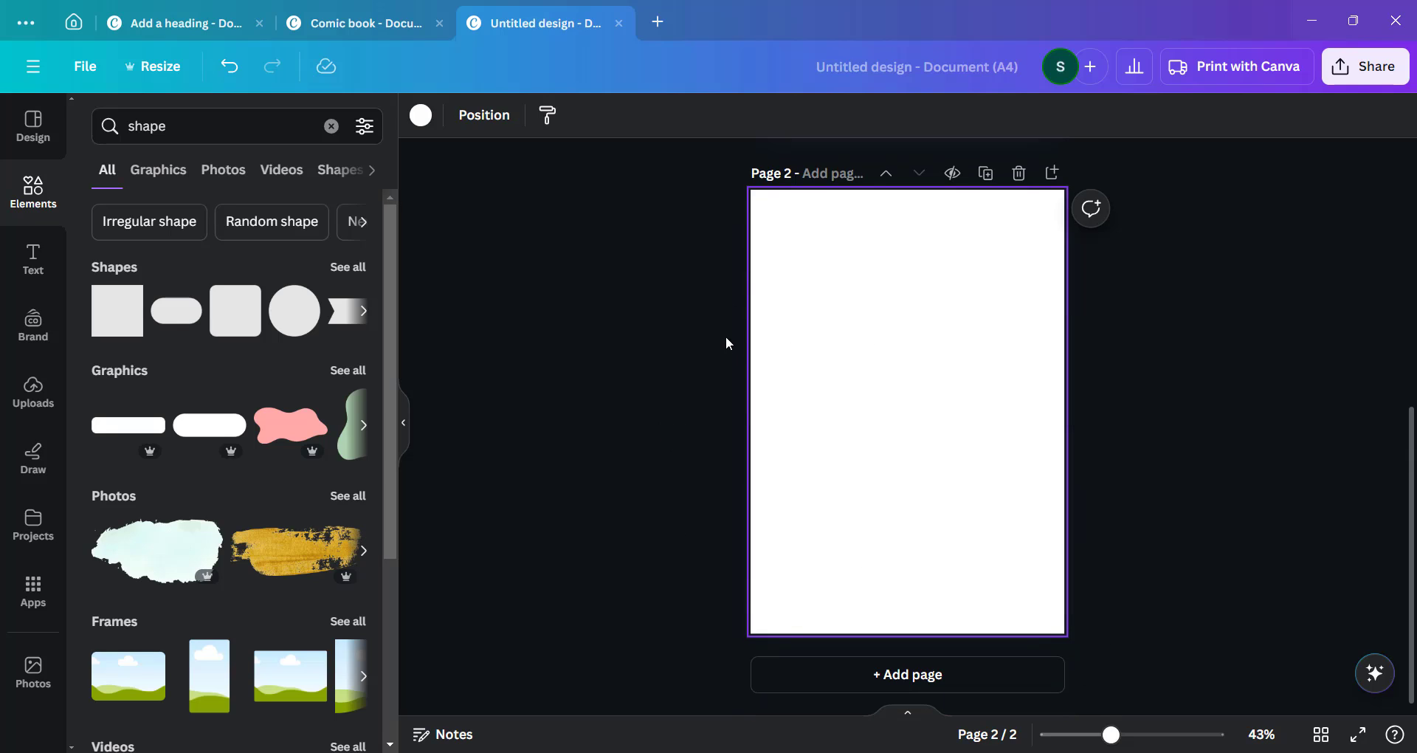
{"action": "left_click", "coordinate": [349, 269]}
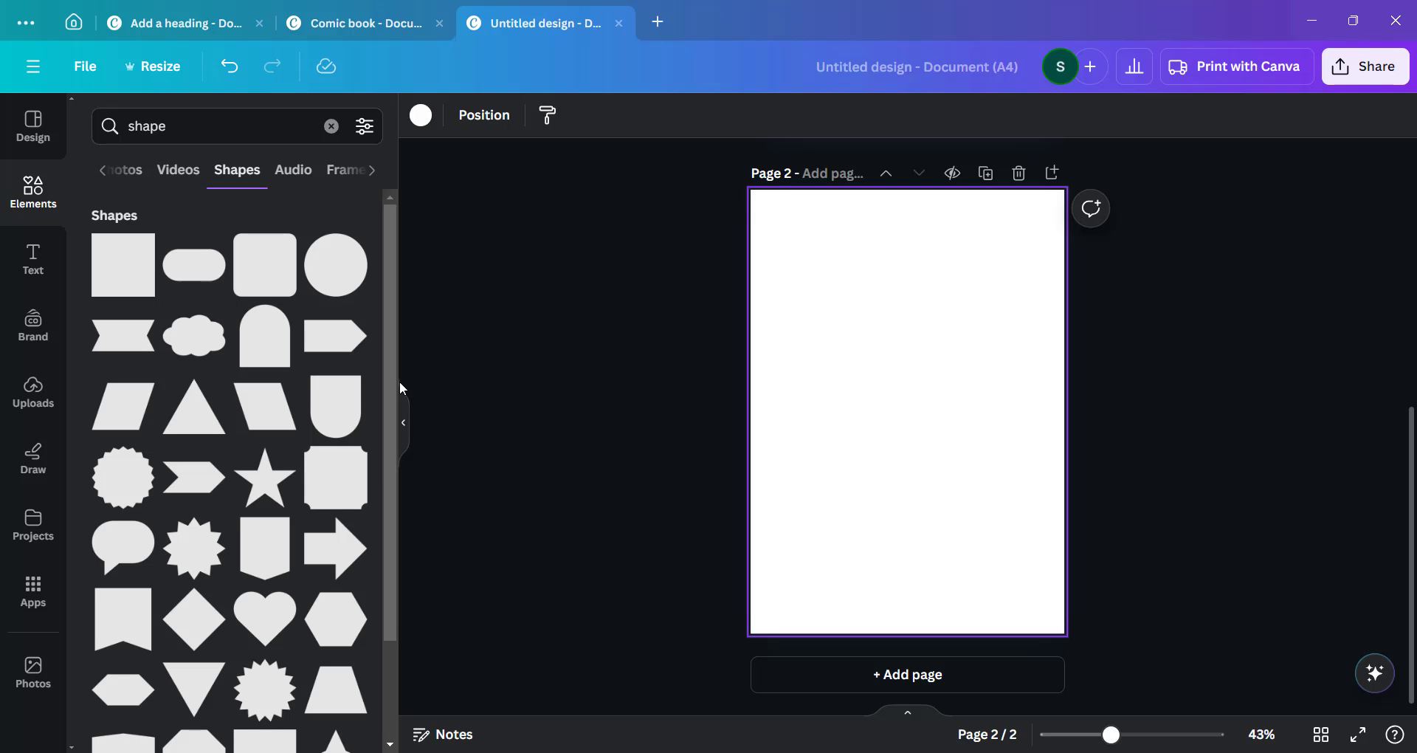
{"action": "scroll", "coordinate": [286, 413], "scroll_direction": "down", "scroll_amount": 5}
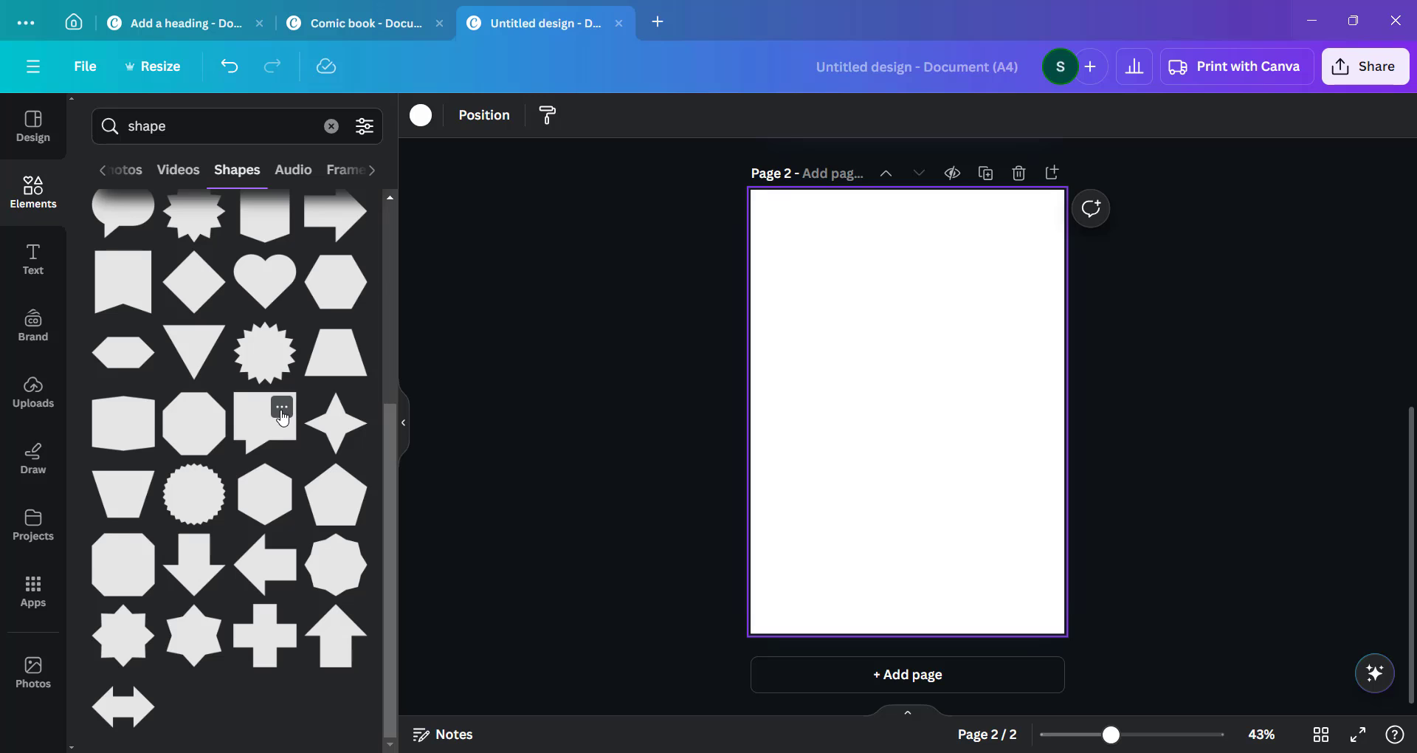
{"action": "scroll", "coordinate": [281, 417], "scroll_direction": "up", "scroll_amount": 4}
{"action": "scroll", "coordinate": [275, 421], "scroll_direction": "down", "scroll_amount": 1}
{"action": "scroll", "coordinate": [273, 422], "scroll_direction": "up", "scroll_amount": 1}
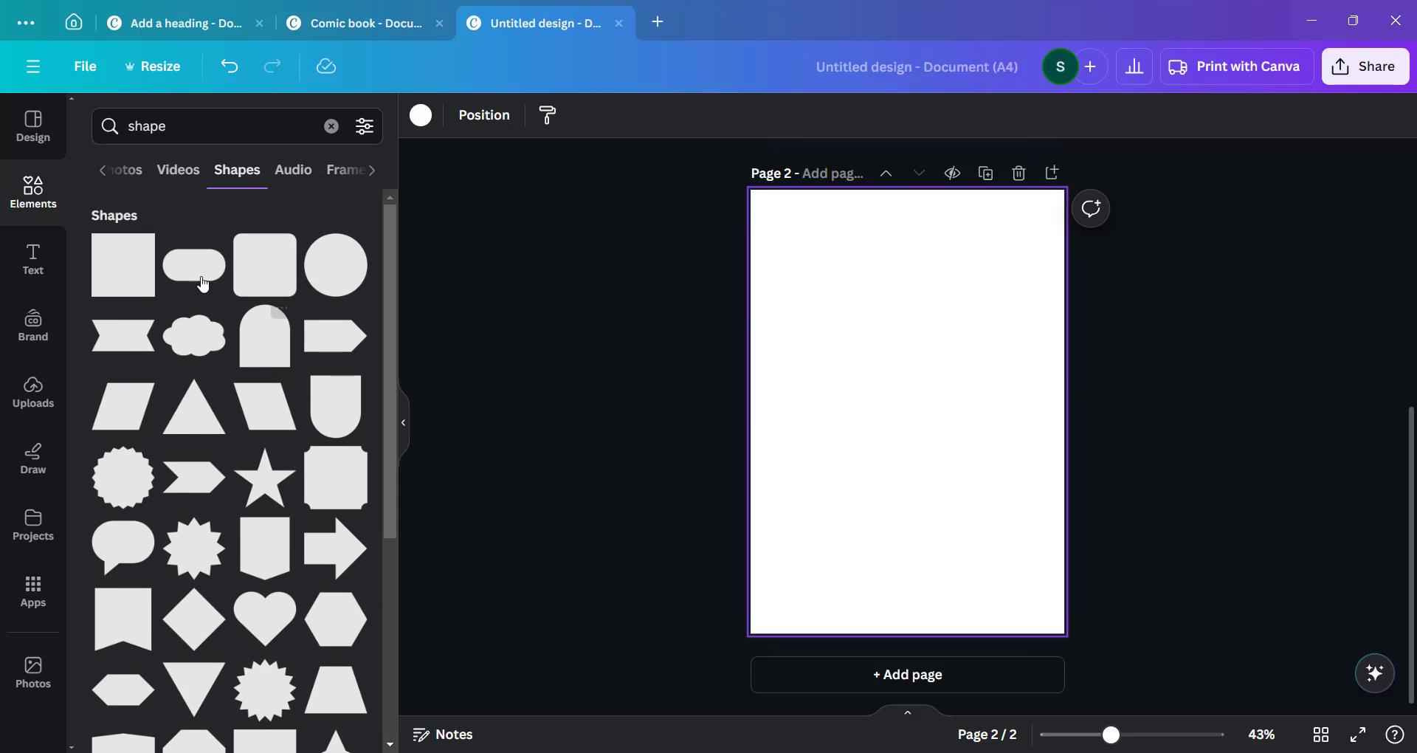
{"action": "left_click_drag", "start_coordinate": [127, 280], "coordinate": [1032, 279]}
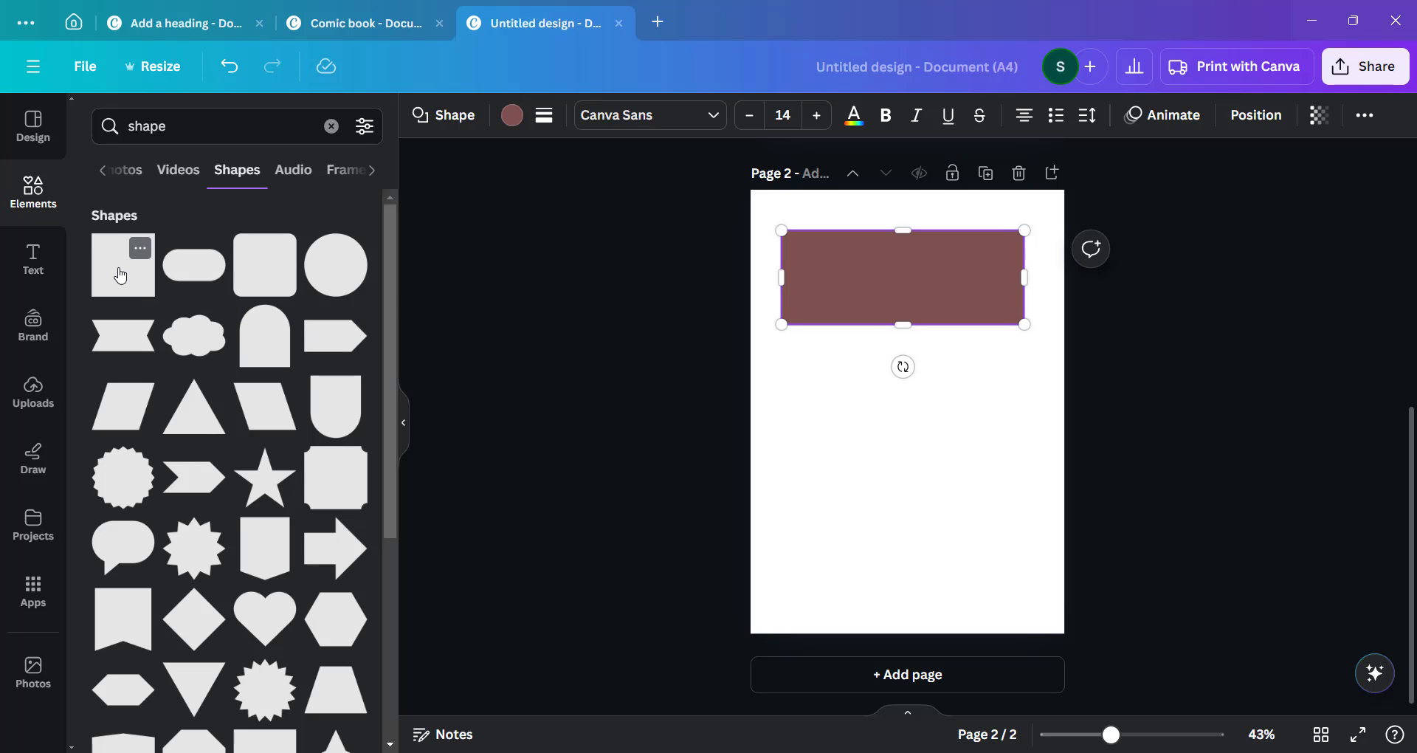
{"action": "left_click_drag", "start_coordinate": [120, 275], "coordinate": [1024, 389]}
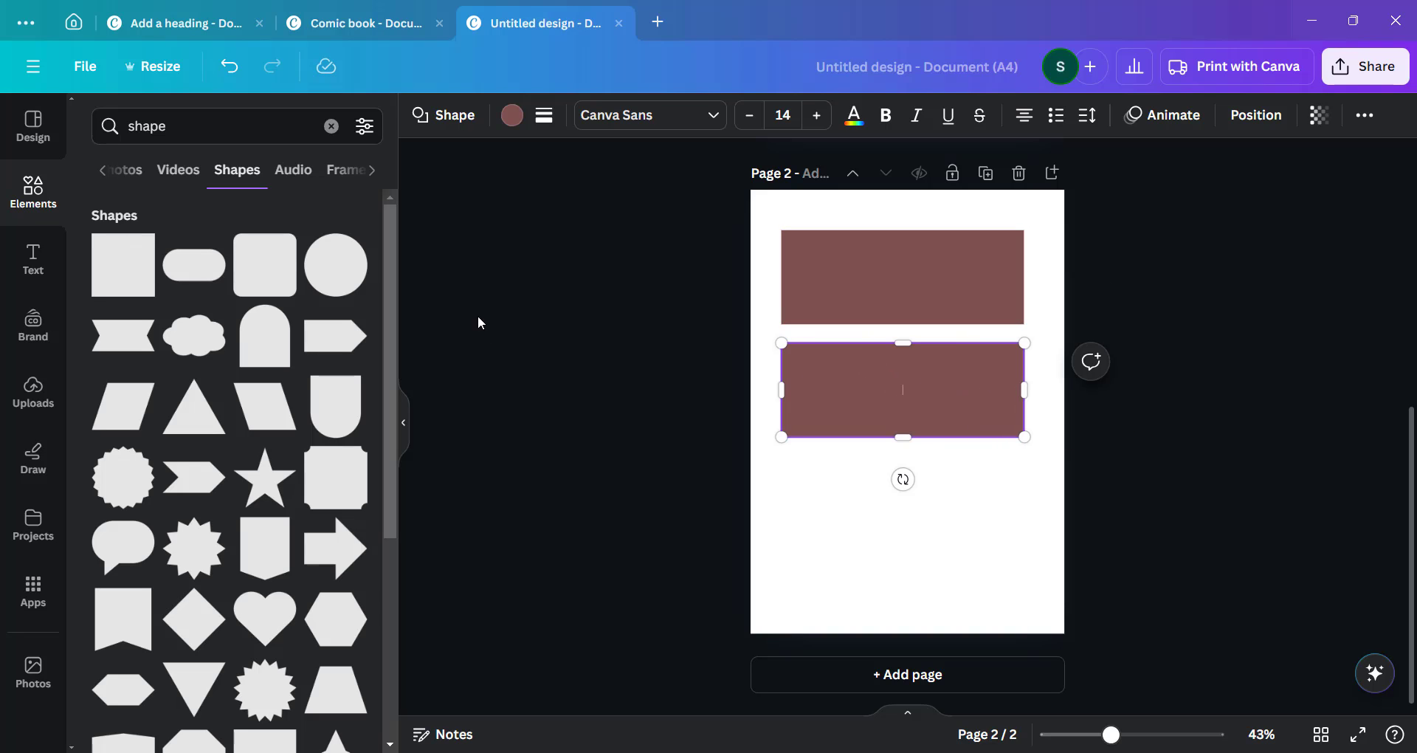
Add a circle to the second page, enlarge it, and place it right of centre so it overlaps both rectangles
{"action": "left_click_drag", "start_coordinate": [336, 266], "coordinate": [878, 325]}
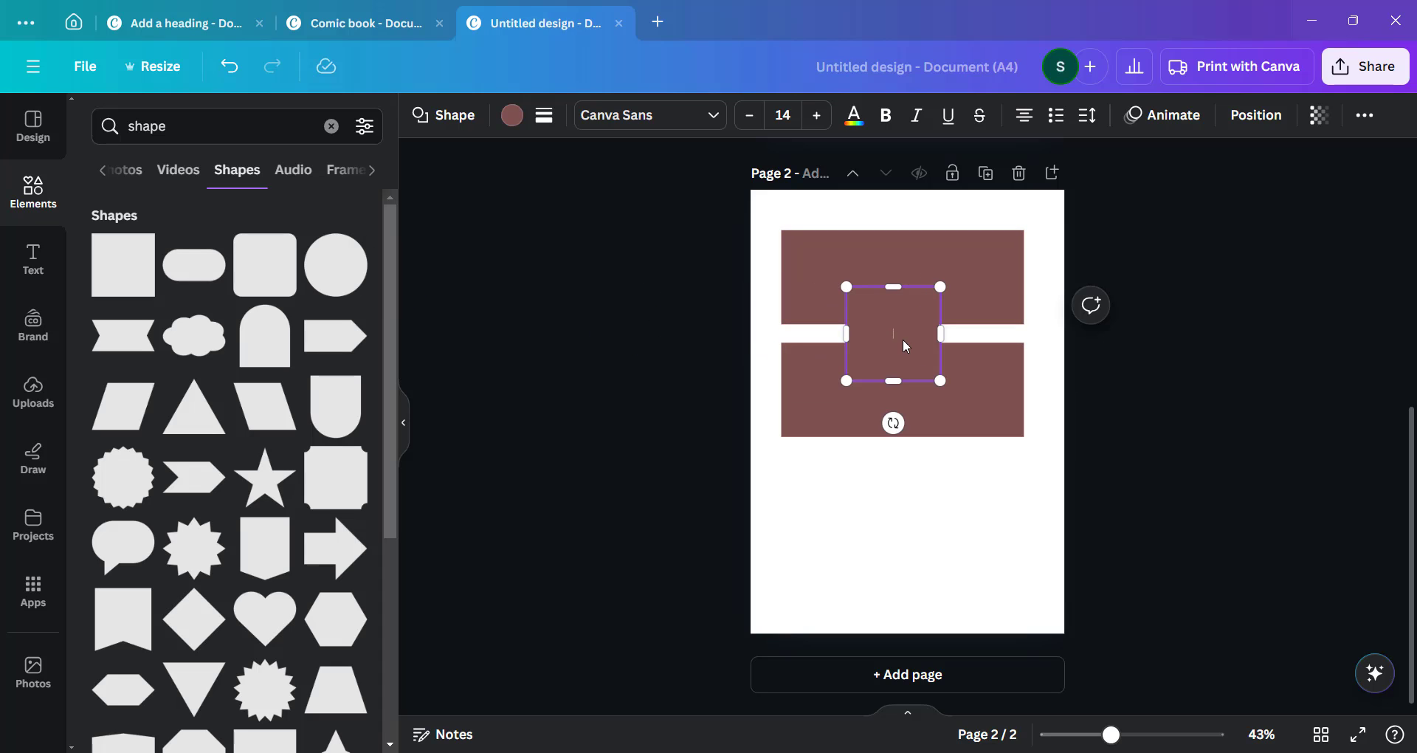
{"action": "left_click", "coordinate": [229, 65]}
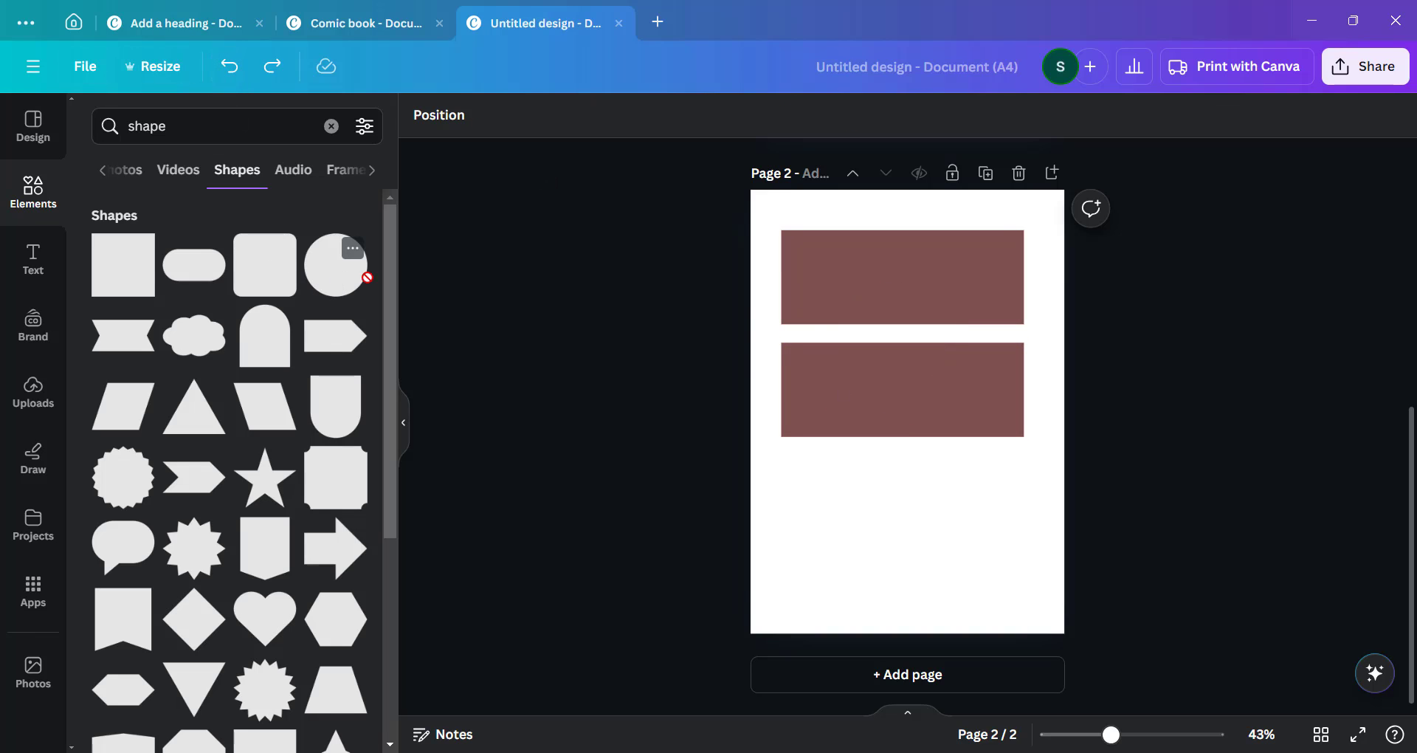
{"action": "left_click_drag", "start_coordinate": [365, 275], "coordinate": [895, 357]}
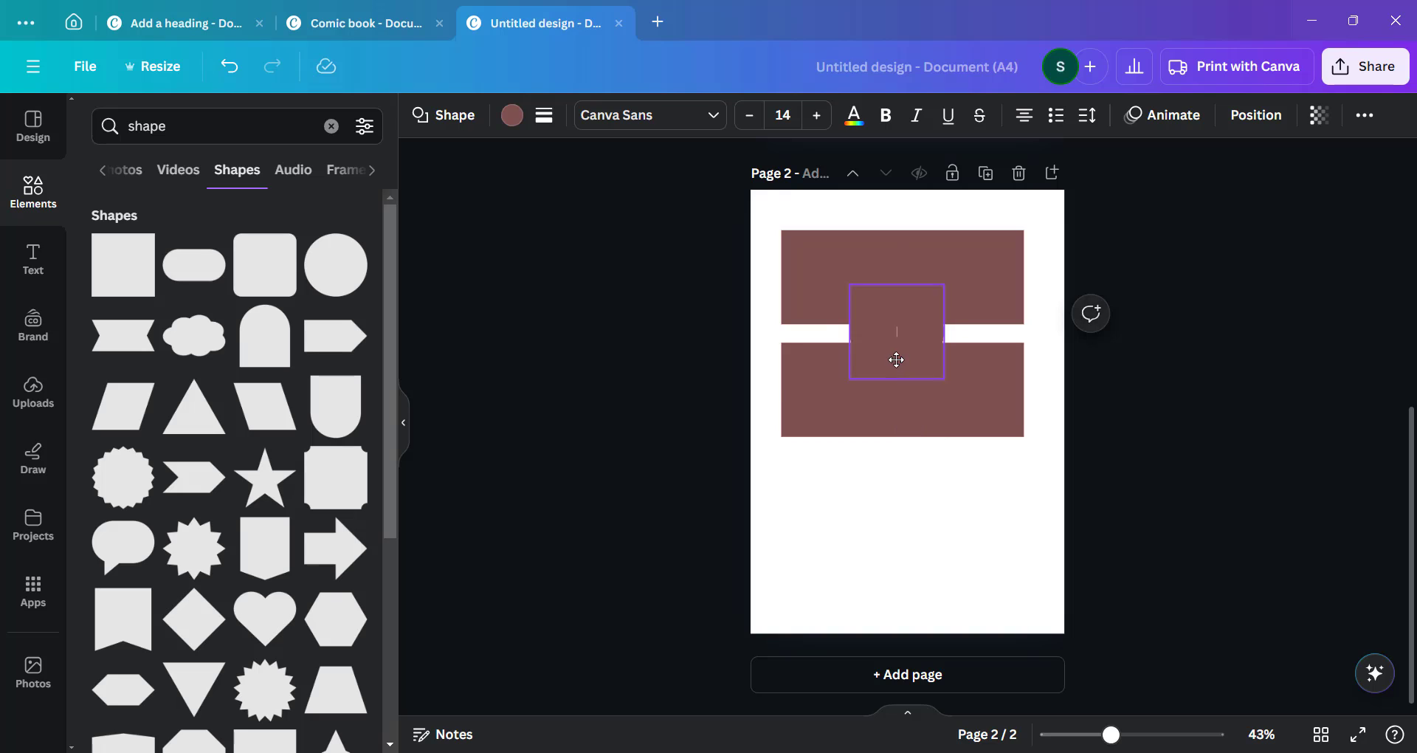
{"action": "left_click", "coordinate": [639, 538]}
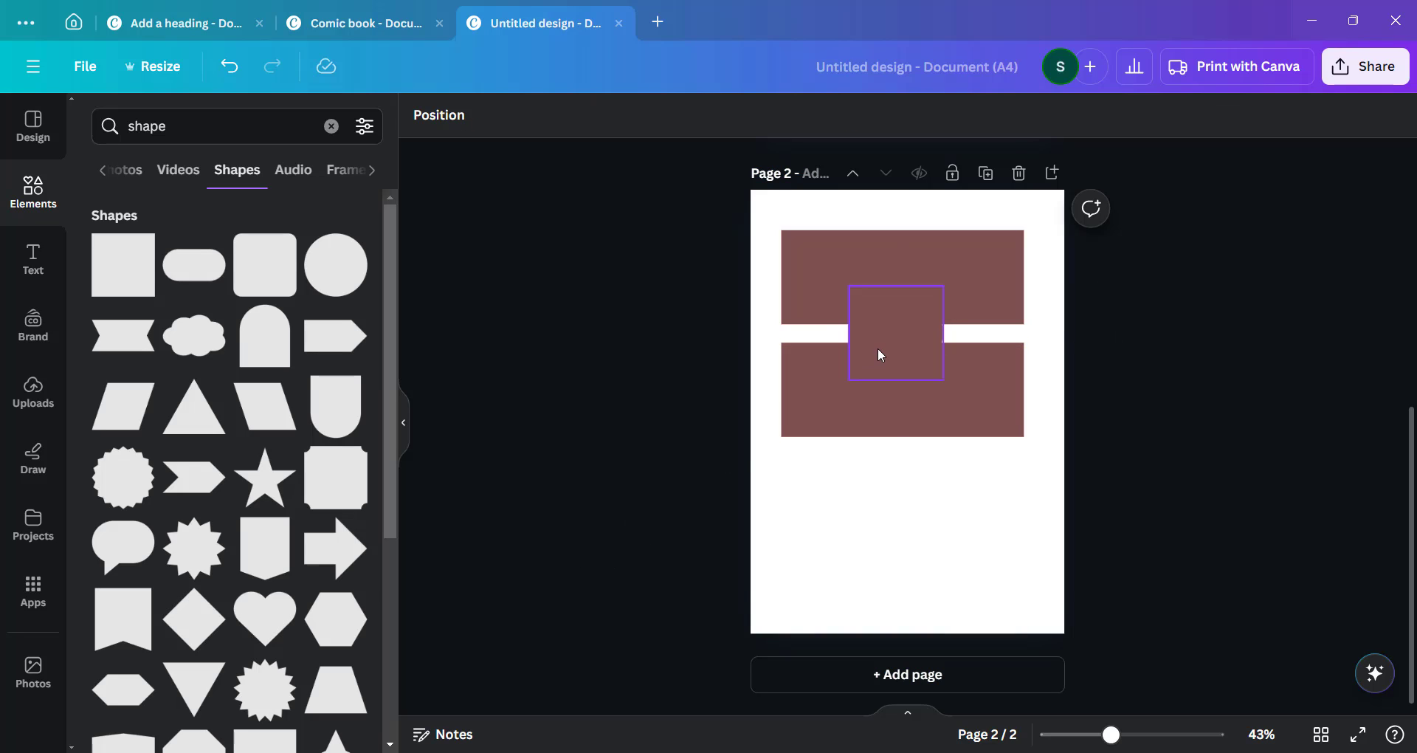
{"action": "left_click_drag", "start_coordinate": [871, 348], "coordinate": [842, 348]}
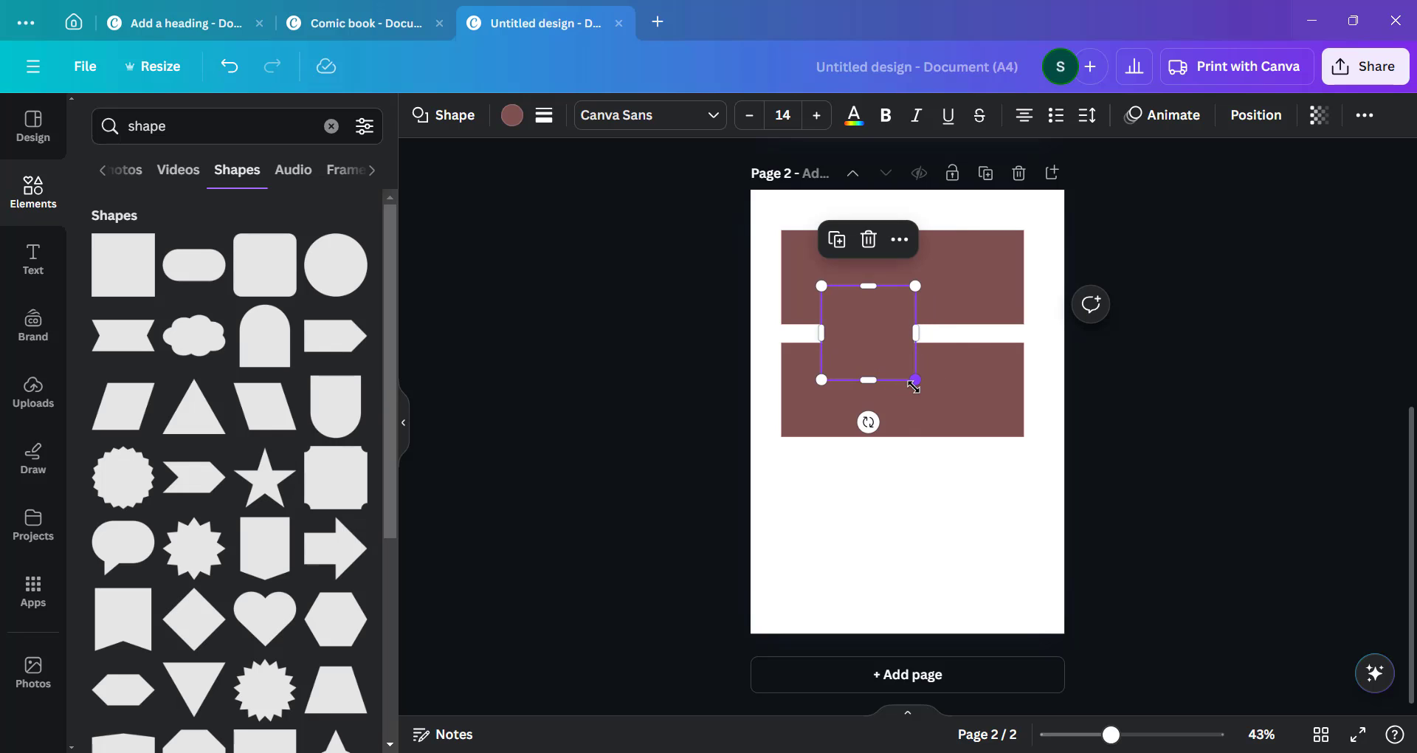
{"action": "left_click_drag", "start_coordinate": [915, 379], "coordinate": [1021, 476]}
{"action": "left_click_drag", "start_coordinate": [958, 415], "coordinate": [918, 370]}
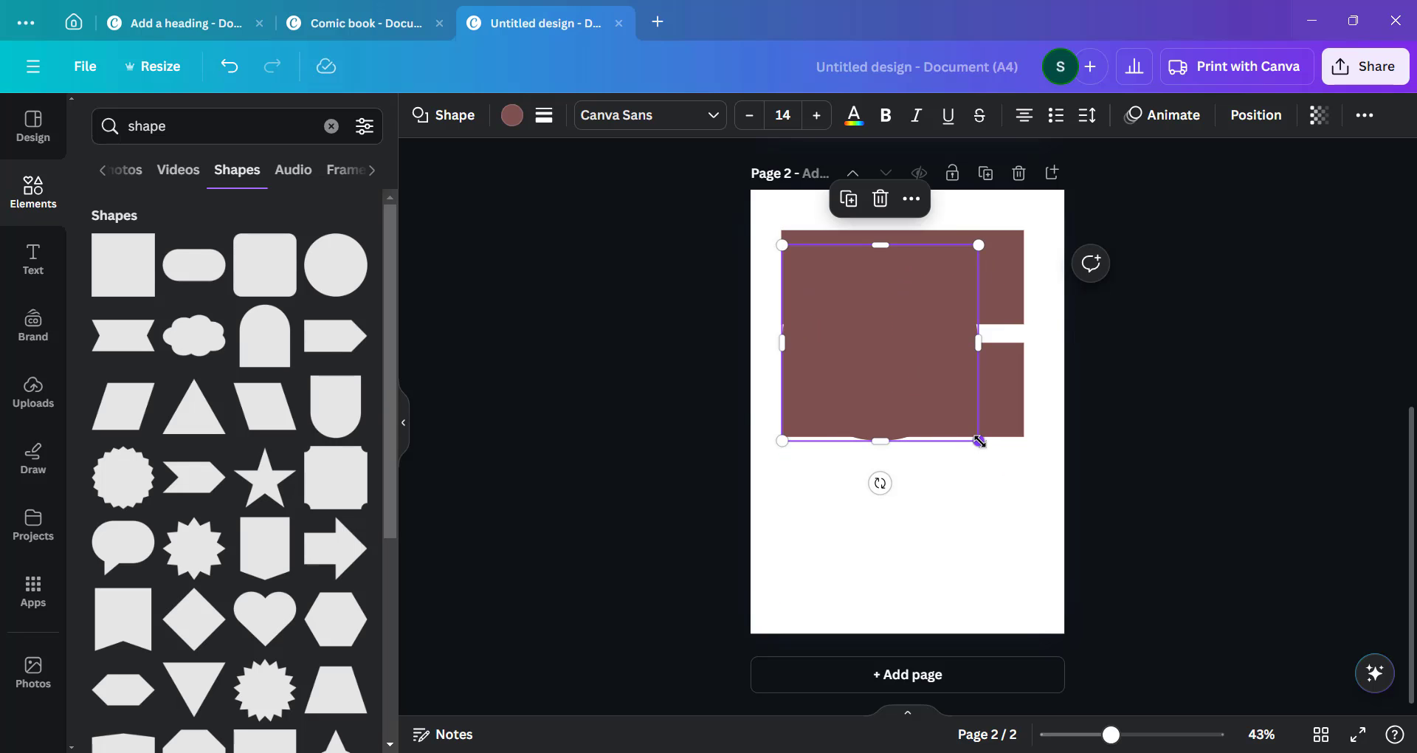
{"action": "left_click_drag", "start_coordinate": [978, 438], "coordinate": [907, 389]}
{"action": "left_click_drag", "start_coordinate": [841, 298], "coordinate": [928, 326]}
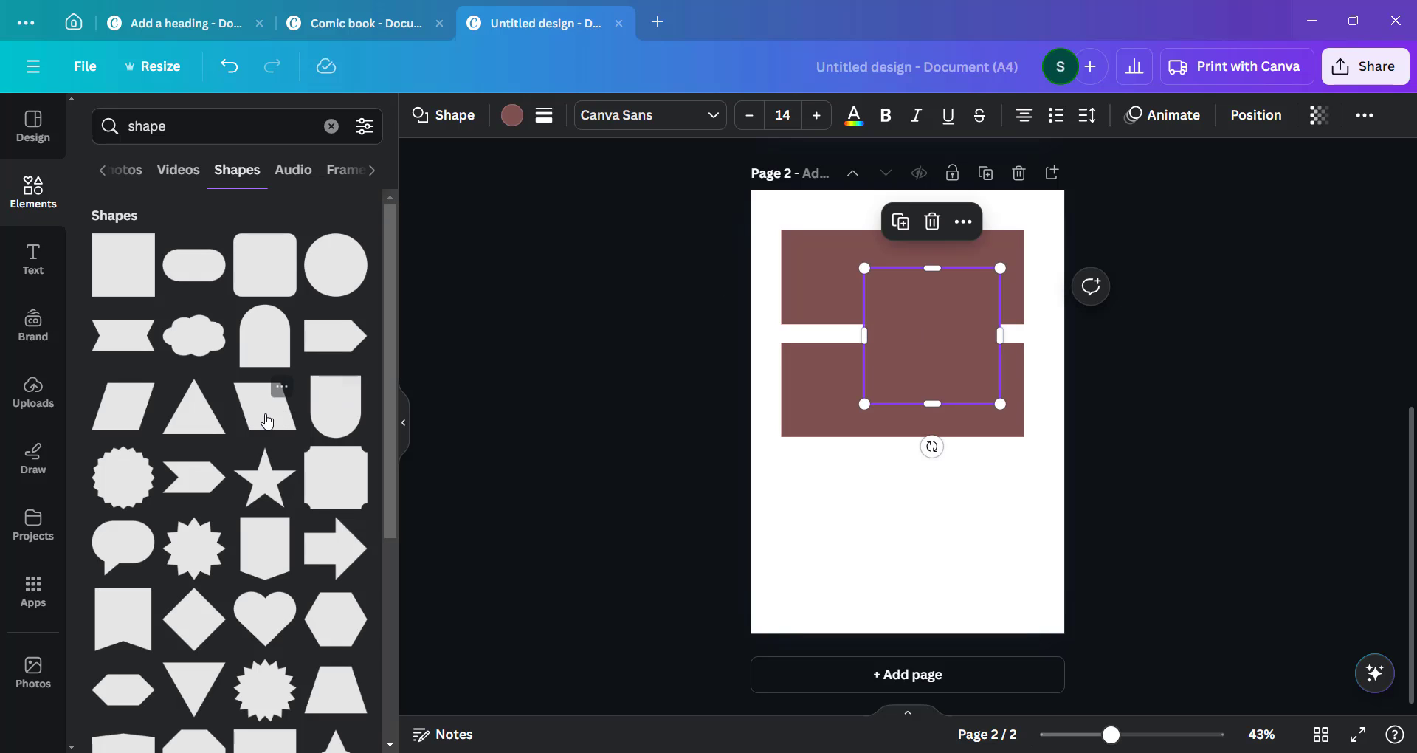
Add two wide parallelograms slanting in opposite directions below the rectangles, the upper one shifted right and the lower one shifted left
{"action": "left_click_drag", "start_coordinate": [264, 421], "coordinate": [827, 495]}
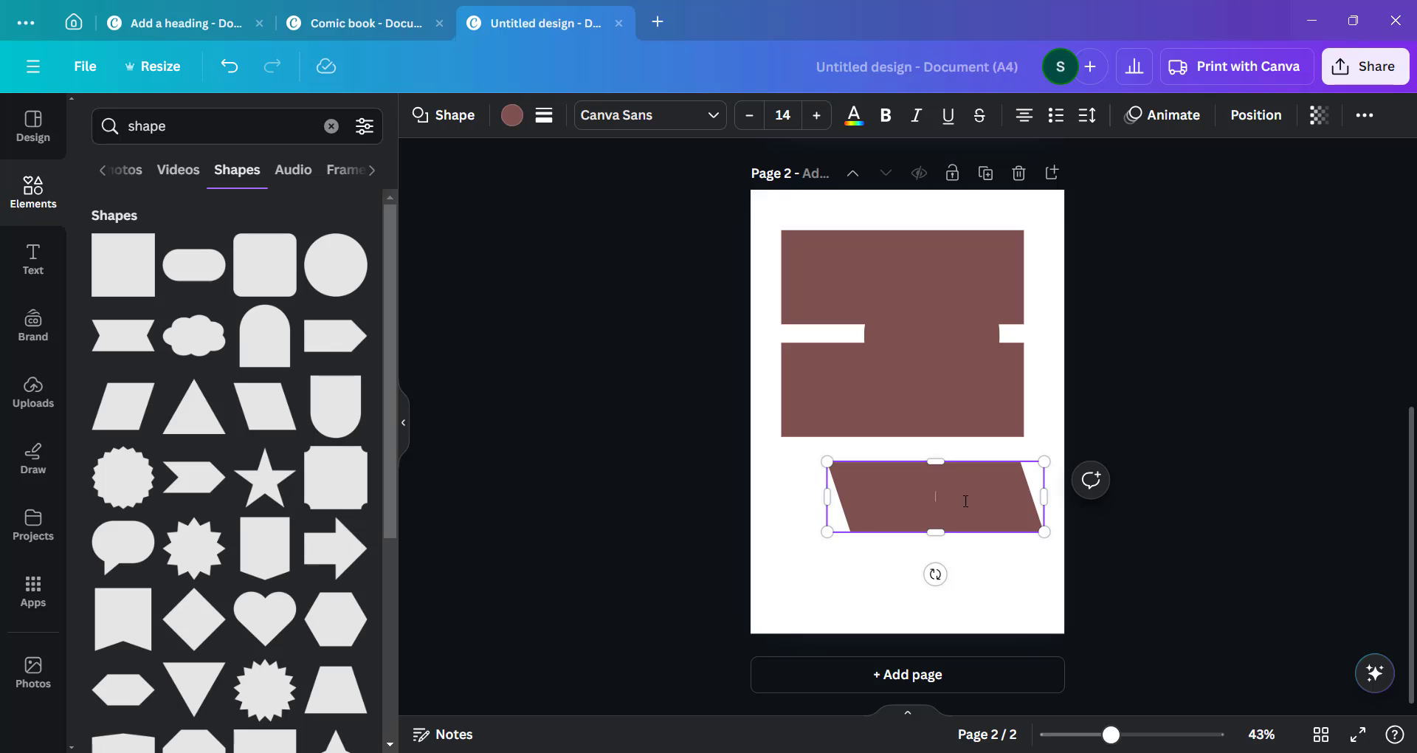
{"action": "mouse_move", "coordinate": [886, 523]}
{"action": "left_mouse_down"}
{"action": "mouse_move", "coordinate": [904, 502]}
{"action": "mouse_move", "coordinate": [891, 509]}
{"action": "left_mouse_up"}
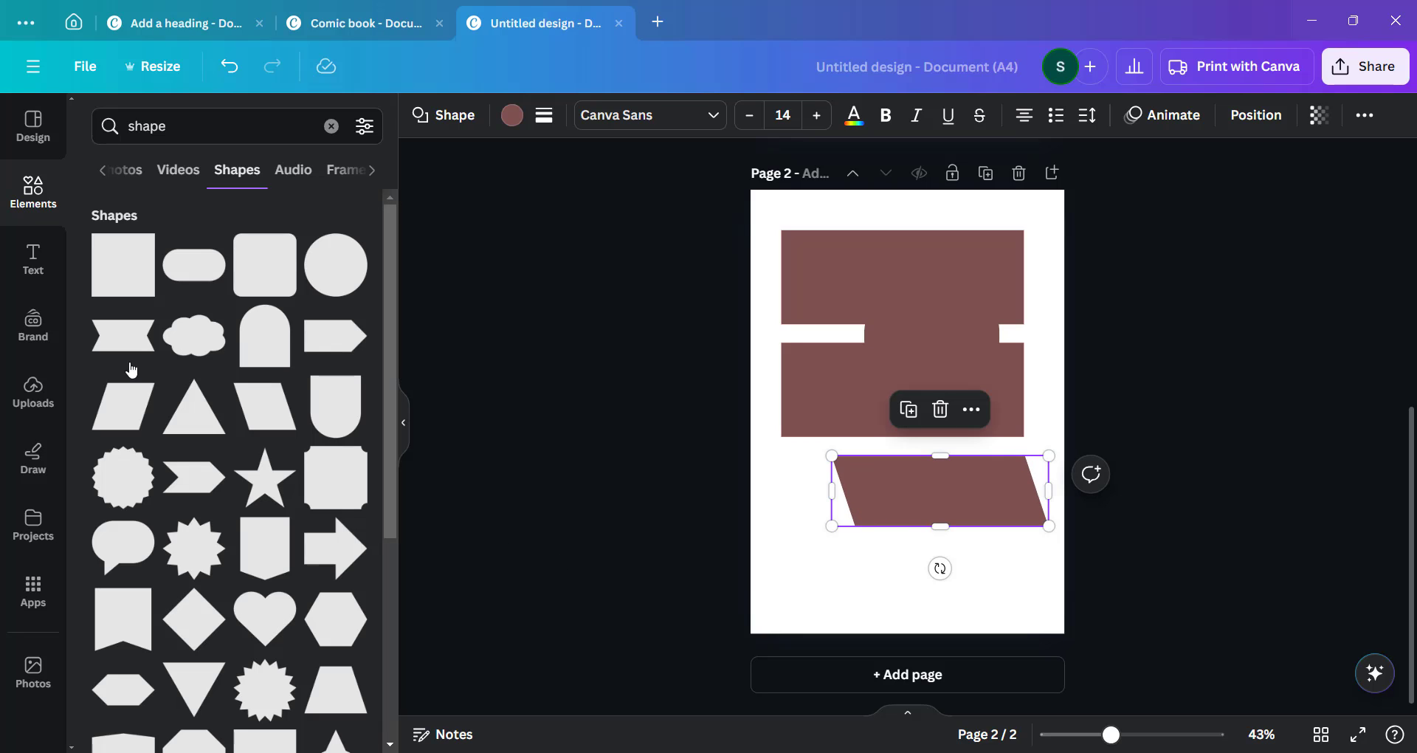
{"action": "left_click_drag", "start_coordinate": [121, 402], "coordinate": [808, 563]}
{"action": "left_click_drag", "start_coordinate": [900, 565], "coordinate": [1070, 565]}
{"action": "mouse_move", "coordinate": [930, 572]}
{"action": "left_mouse_down"}
{"action": "mouse_move", "coordinate": [895, 576]}
{"action": "mouse_move", "coordinate": [927, 577]}
{"action": "left_mouse_up"}
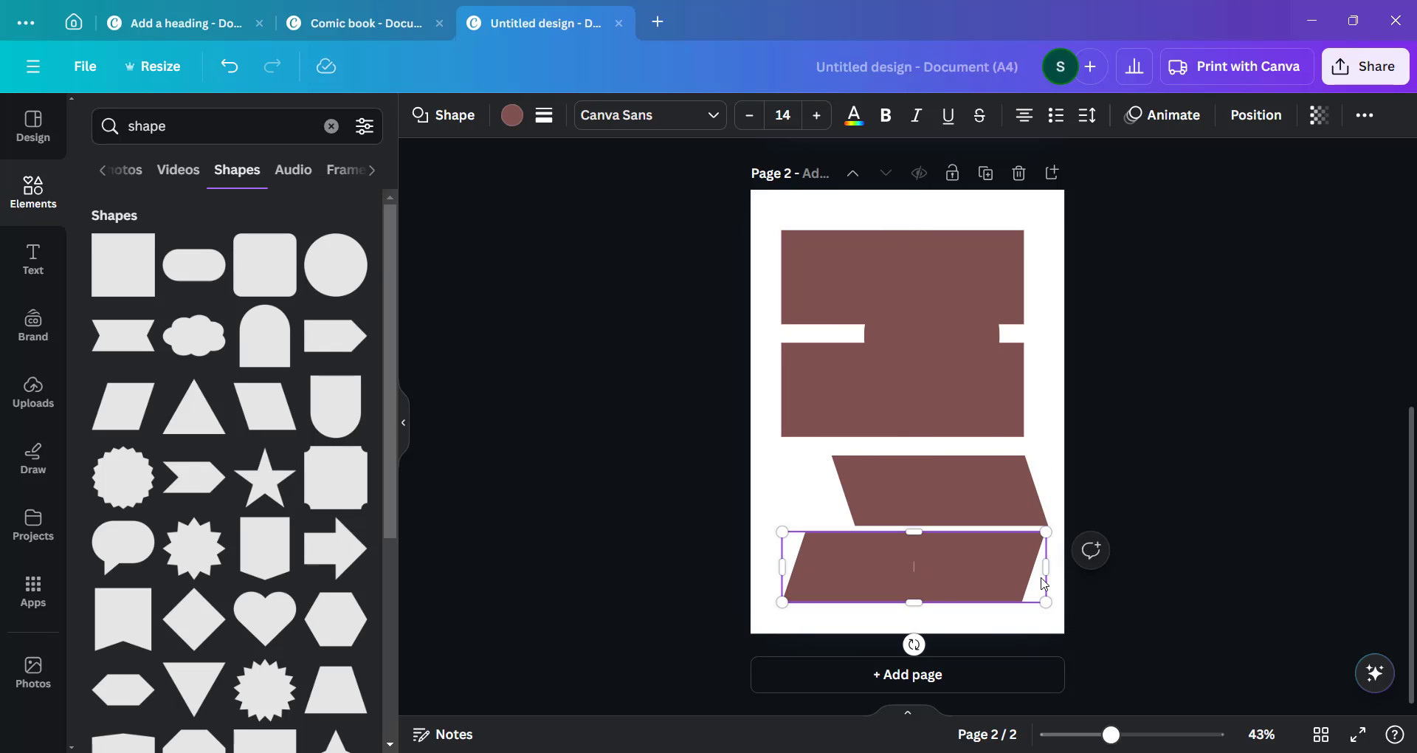
{"action": "left_click_drag", "start_coordinate": [1033, 565], "coordinate": [971, 566]}
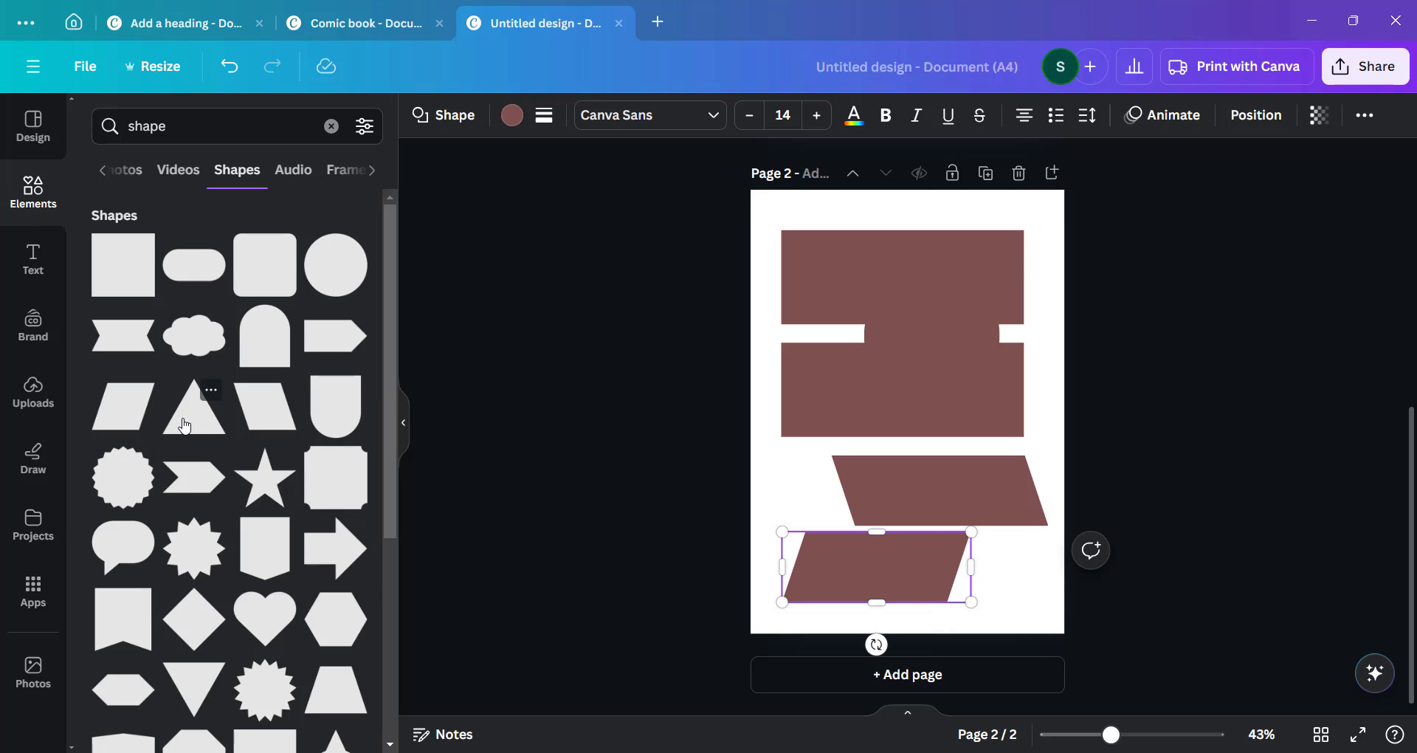
Add a small triangle to the right of the lower parallelogram and another to the left of the upper one, fitting the shapes to each row
{"action": "left_click_drag", "start_coordinate": [184, 410], "coordinate": [1003, 565]}
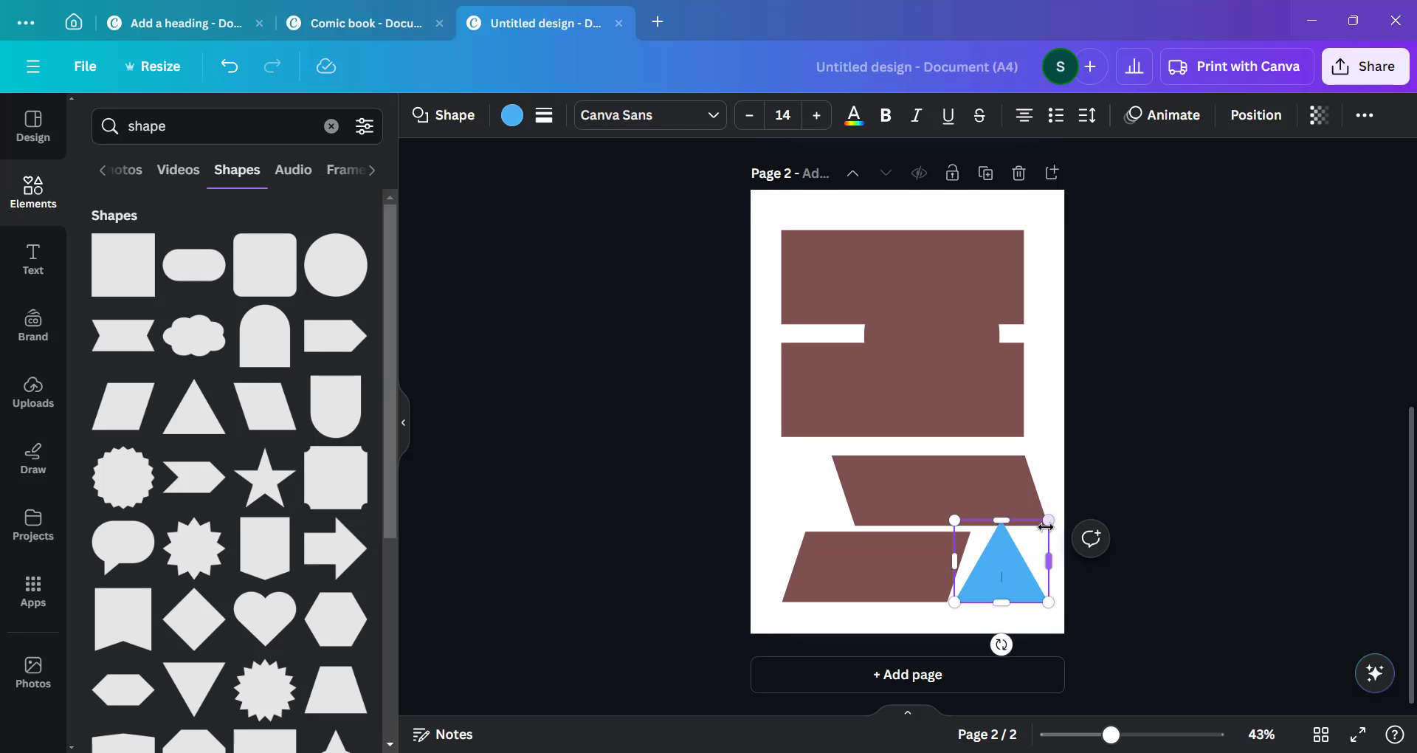
{"action": "left_click_drag", "start_coordinate": [1047, 521], "coordinate": [1041, 526]}
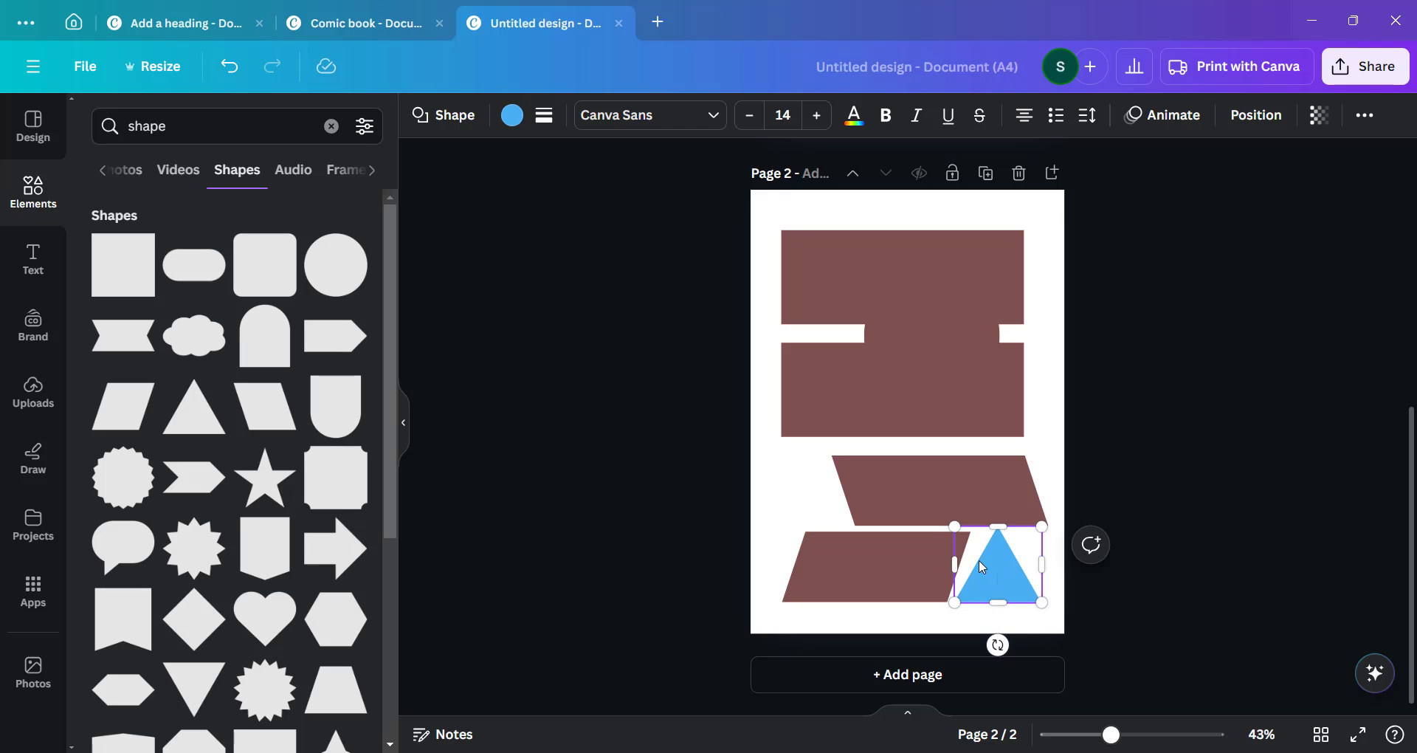
{"action": "left_click_drag", "start_coordinate": [184, 428], "coordinate": [774, 493]}
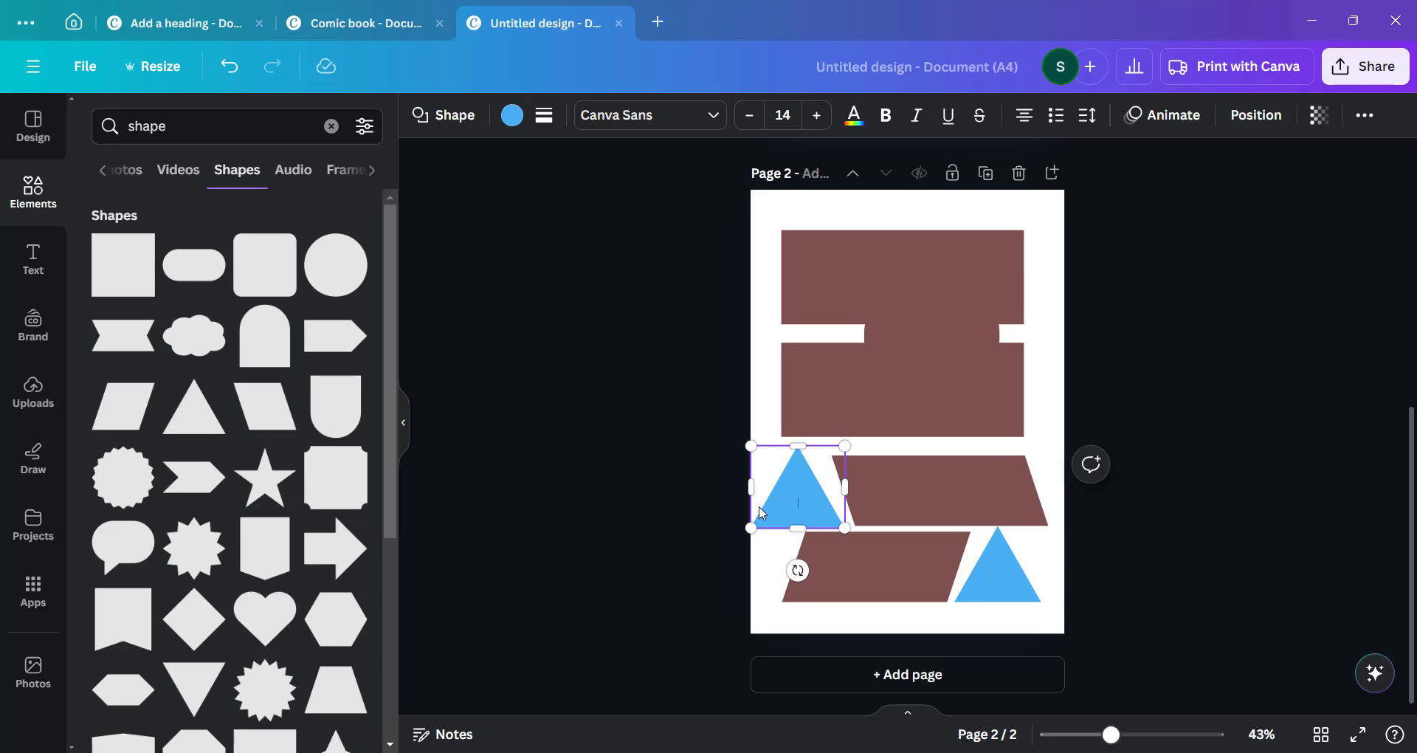
{"action": "left_click_drag", "start_coordinate": [751, 526], "coordinate": [849, 491]}
{"action": "left_click", "coordinate": [717, 414]}
{"action": "left_click", "coordinate": [911, 485]}
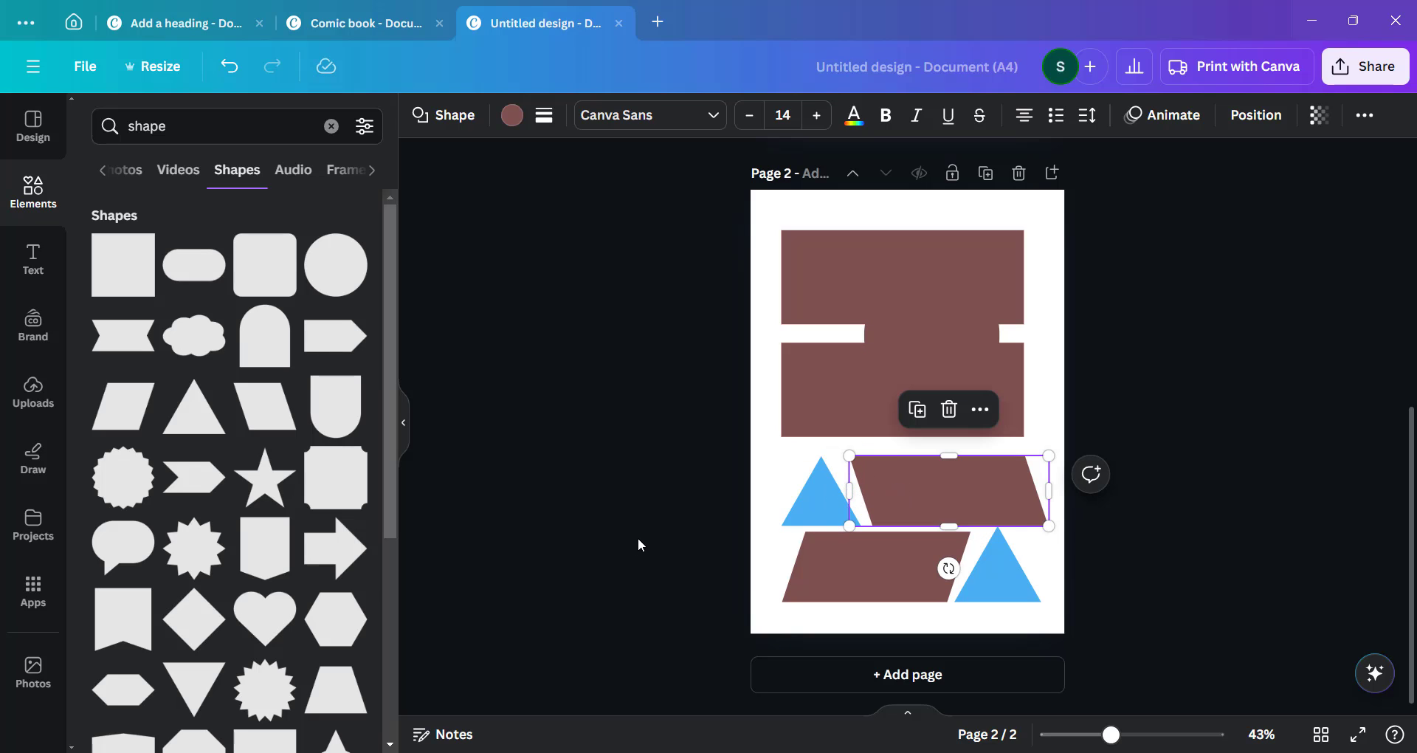
{"action": "left_click", "coordinate": [637, 541]}
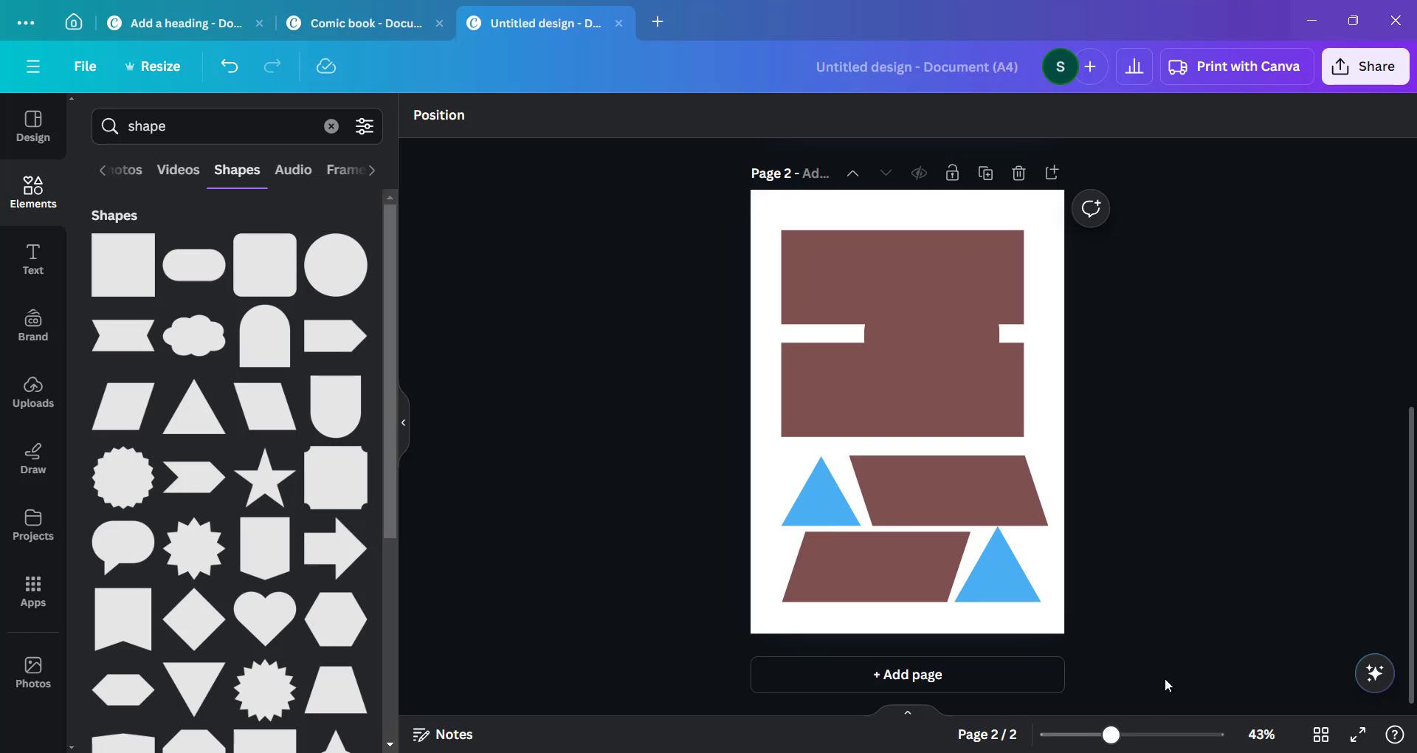
Change the fill colour of all the shapes on the second page to white
{"action": "left_click_drag", "start_coordinate": [1143, 673], "coordinate": [679, 258]}
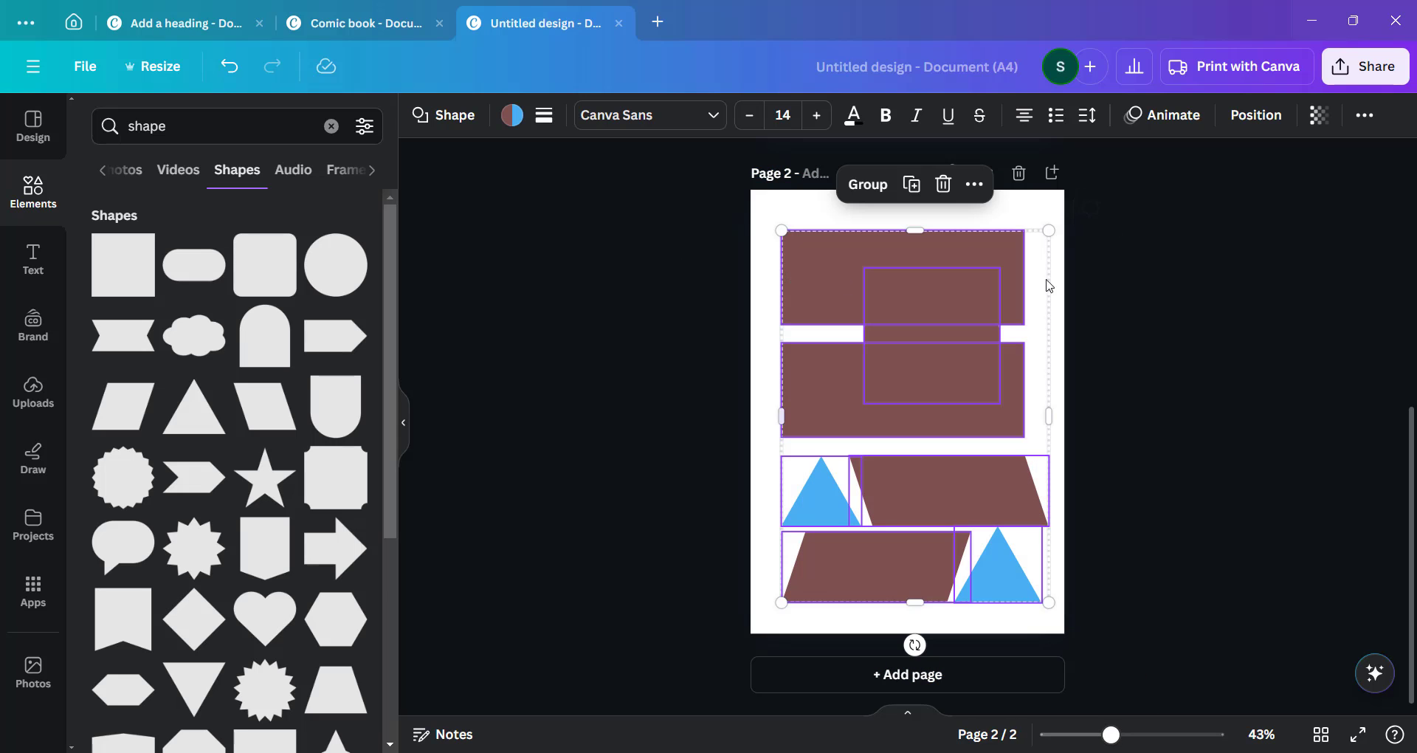
{"action": "left_click", "coordinate": [511, 115]}
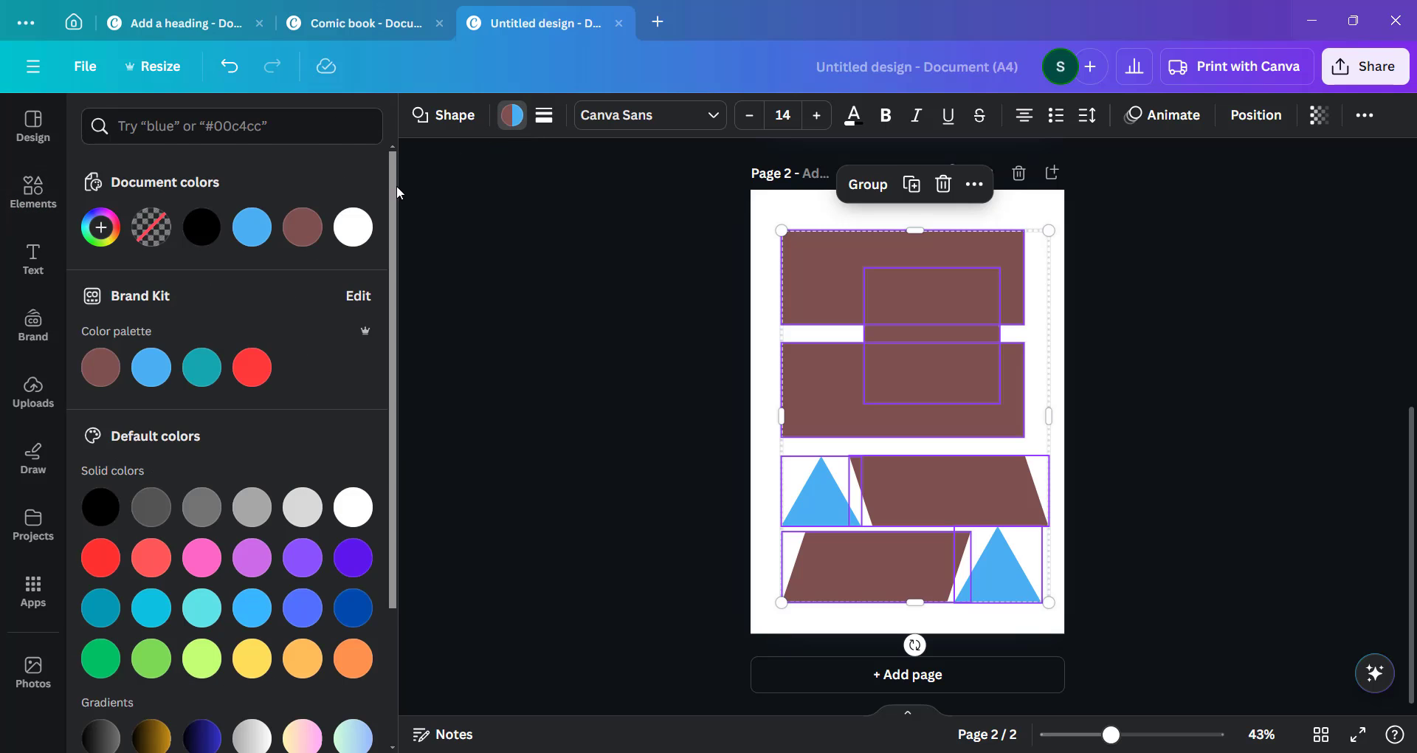
{"action": "left_click", "coordinate": [361, 234]}
{"action": "left_click", "coordinate": [610, 318]}
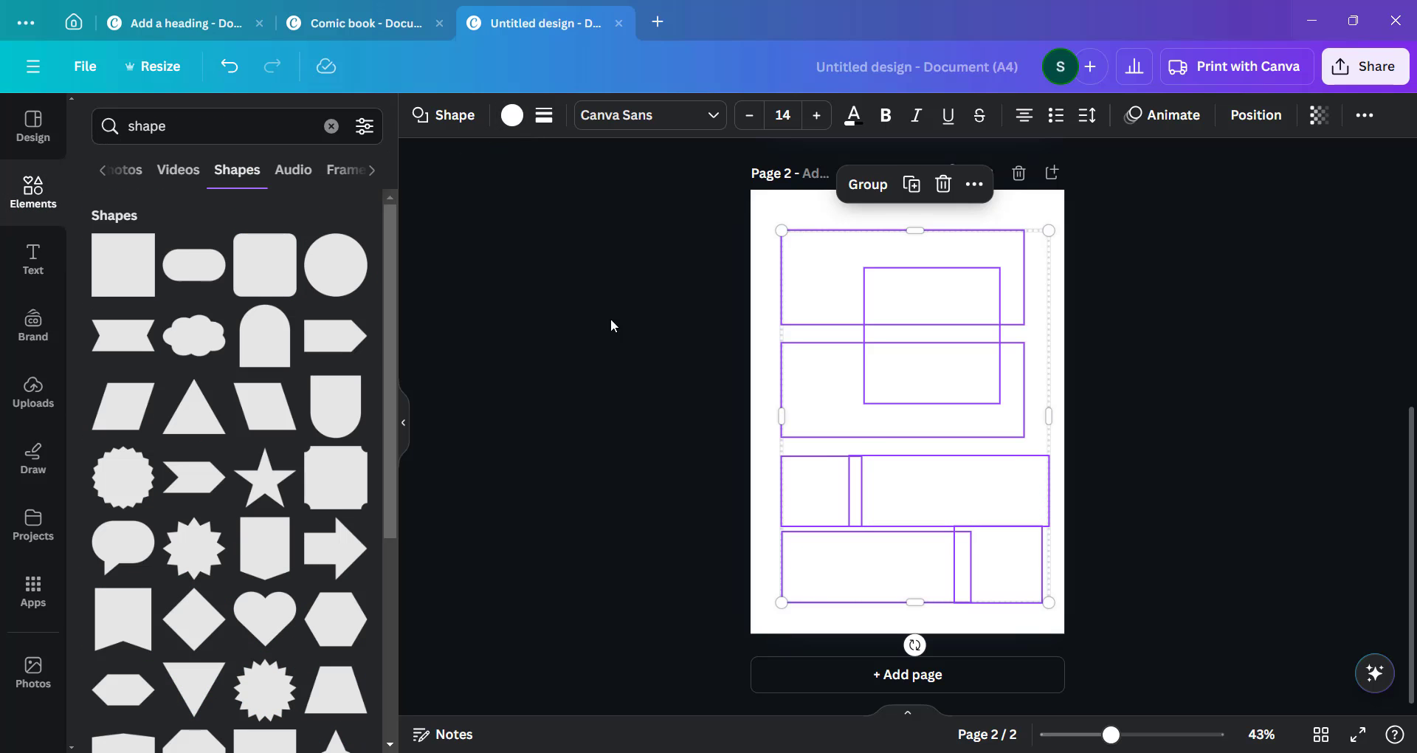
{"action": "left_click", "coordinate": [665, 325]}
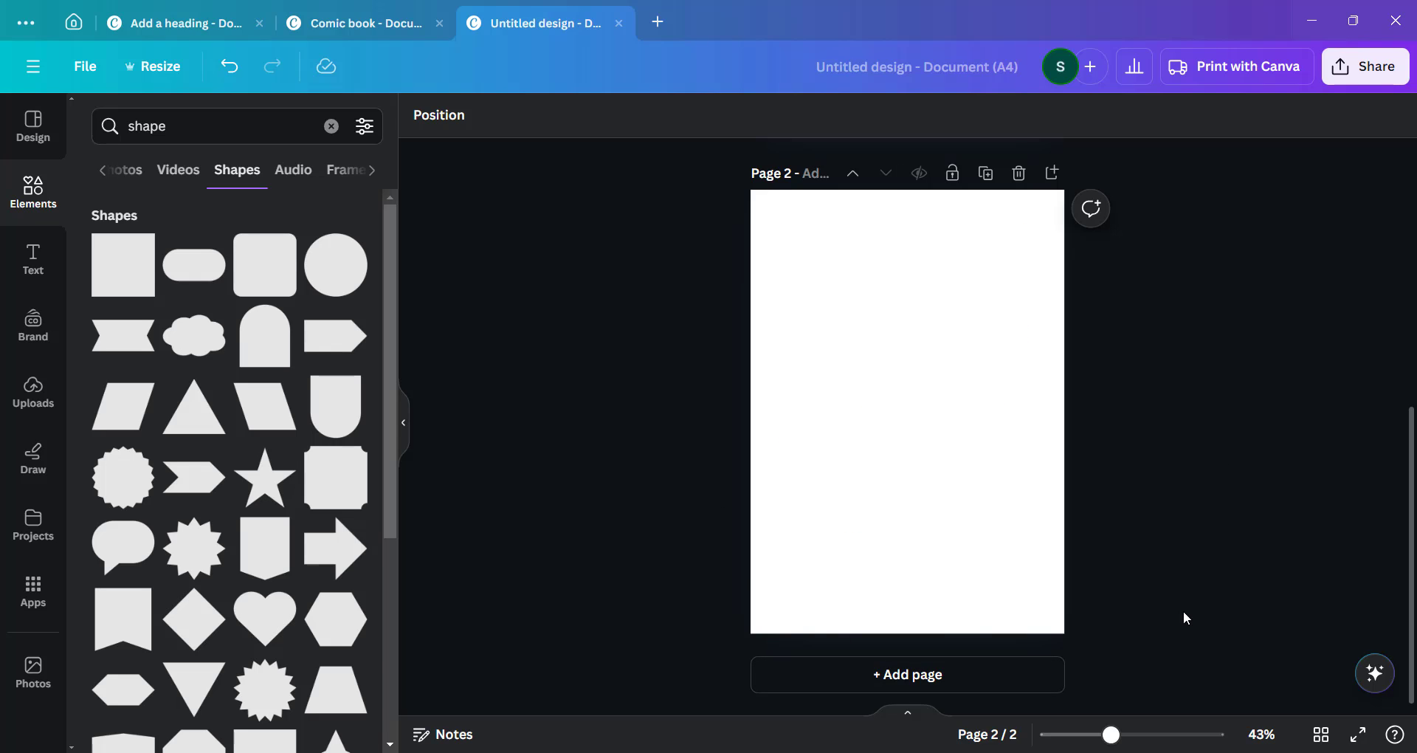
Give all the shapes on the second page a thin solid black border
{"action": "left_click_drag", "start_coordinate": [1183, 612], "coordinate": [640, 205]}
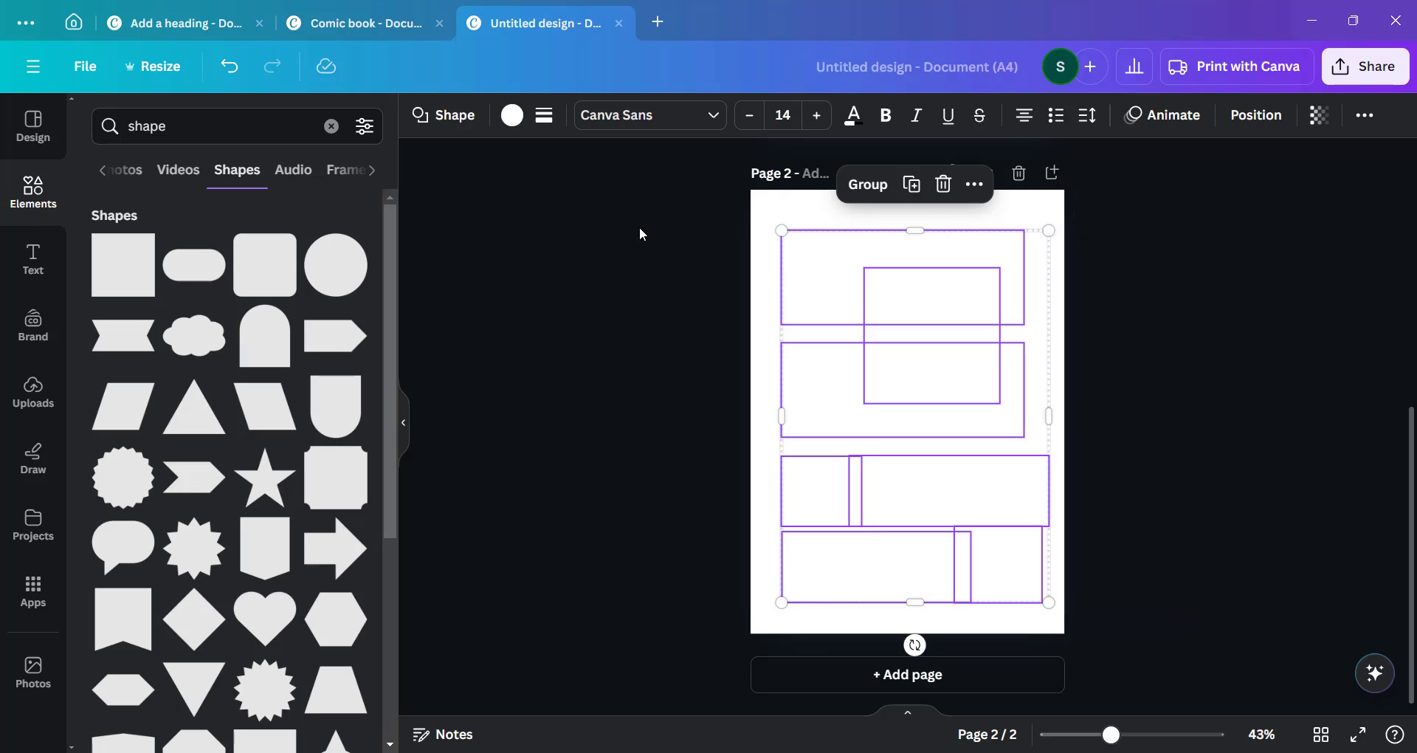
{"action": "left_click", "coordinate": [545, 123]}
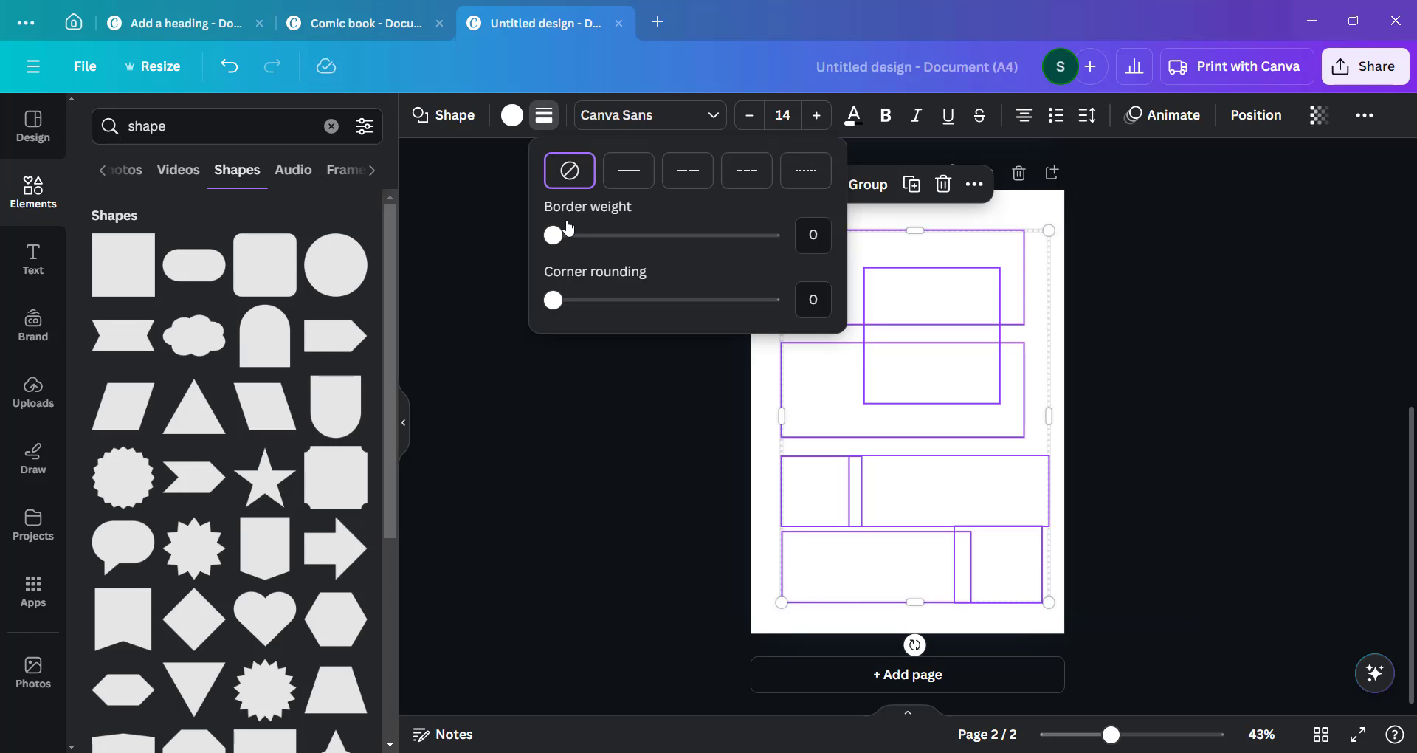
{"action": "left_click_drag", "start_coordinate": [553, 234], "coordinate": [597, 244]}
Enlarge the left triangle and upper parallelogram slightly, and shrink the lower parallelogram to separate it from the right triangle
{"action": "left_click", "coordinate": [834, 511]}
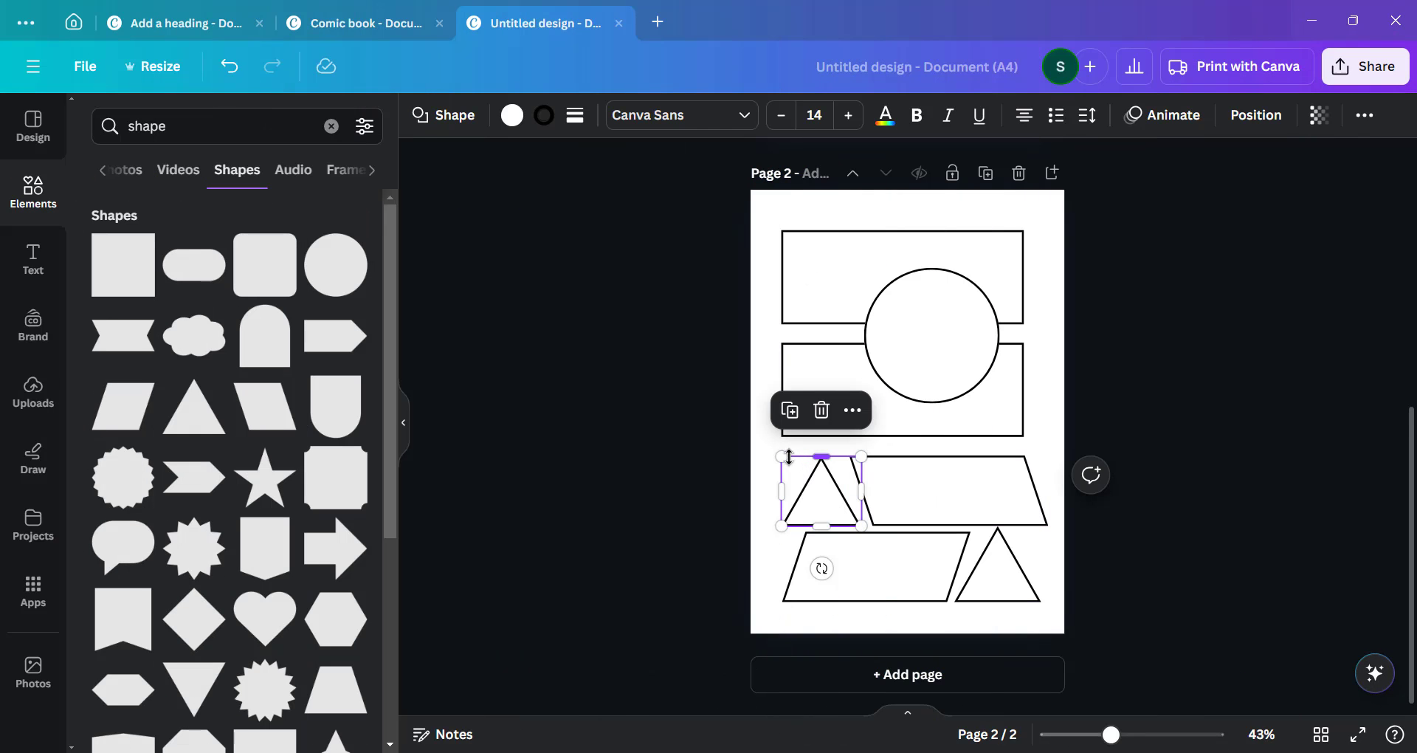
{"action": "left_click_drag", "start_coordinate": [783, 456], "coordinate": [843, 453]}
{"action": "left_click", "coordinate": [894, 477]}
{"action": "left_click", "coordinate": [831, 582]}
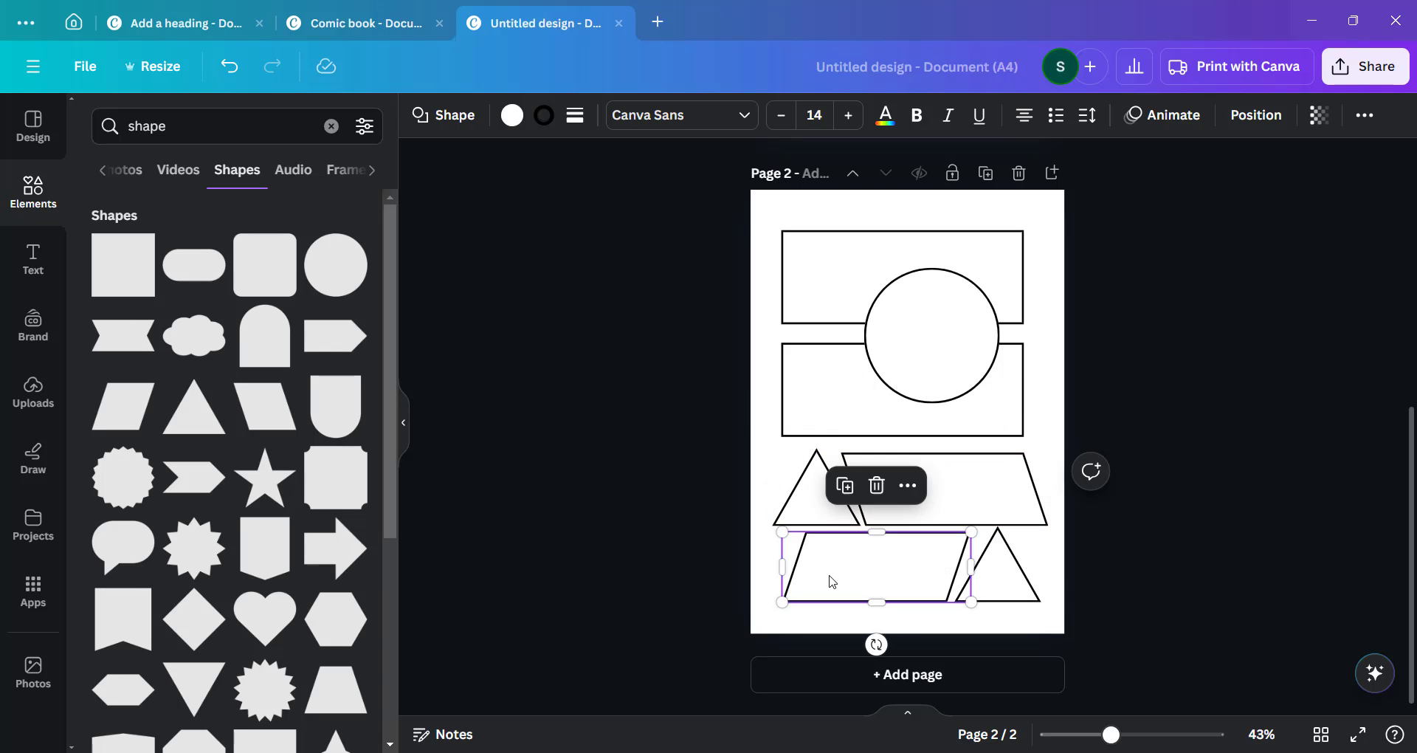
{"action": "left_click_drag", "start_coordinate": [971, 530], "coordinate": [960, 536]}
{"action": "left_click", "coordinate": [1001, 559]}
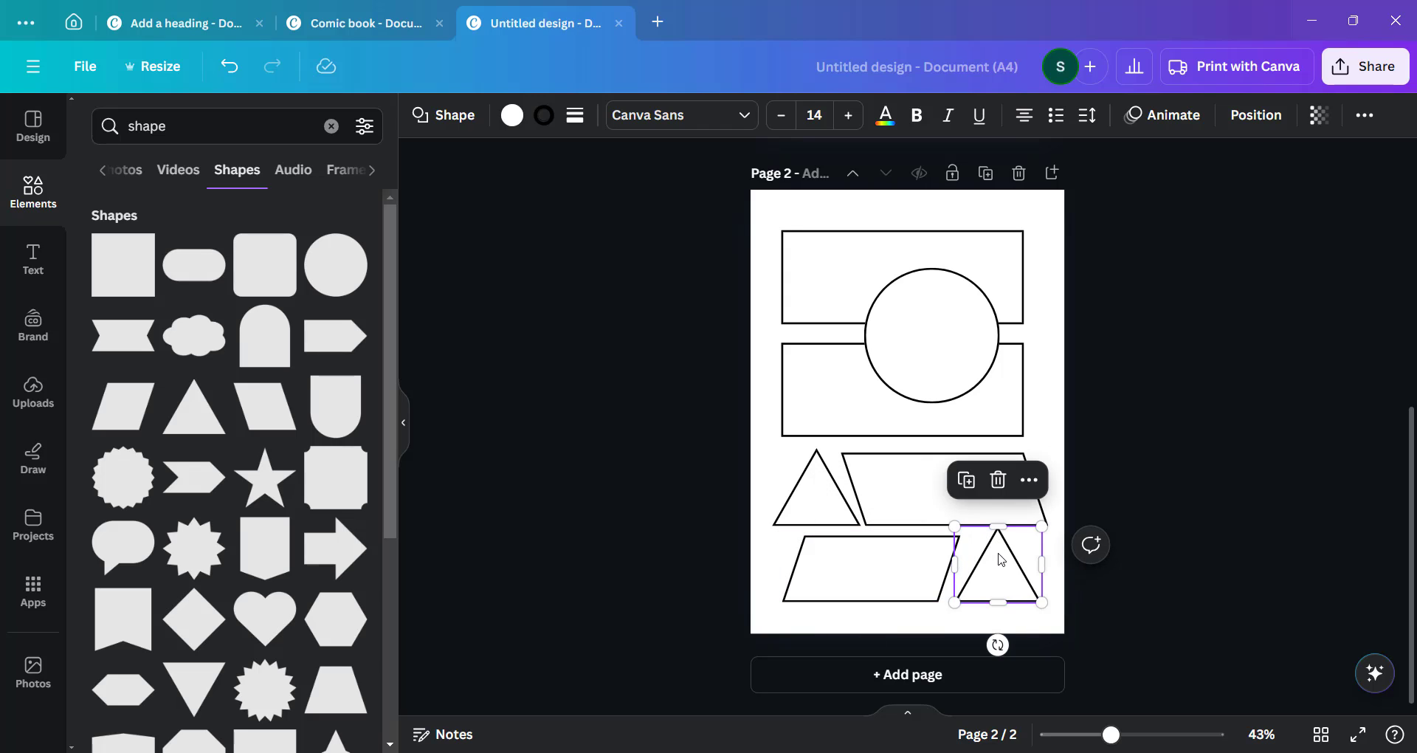
{"action": "left_click", "coordinate": [953, 531]}
{"action": "left_click", "coordinate": [955, 526]}
Duplicate the first page with its rectangular panel layout
{"action": "scroll", "coordinate": [934, 453], "scroll_direction": "up", "scroll_amount": 8}
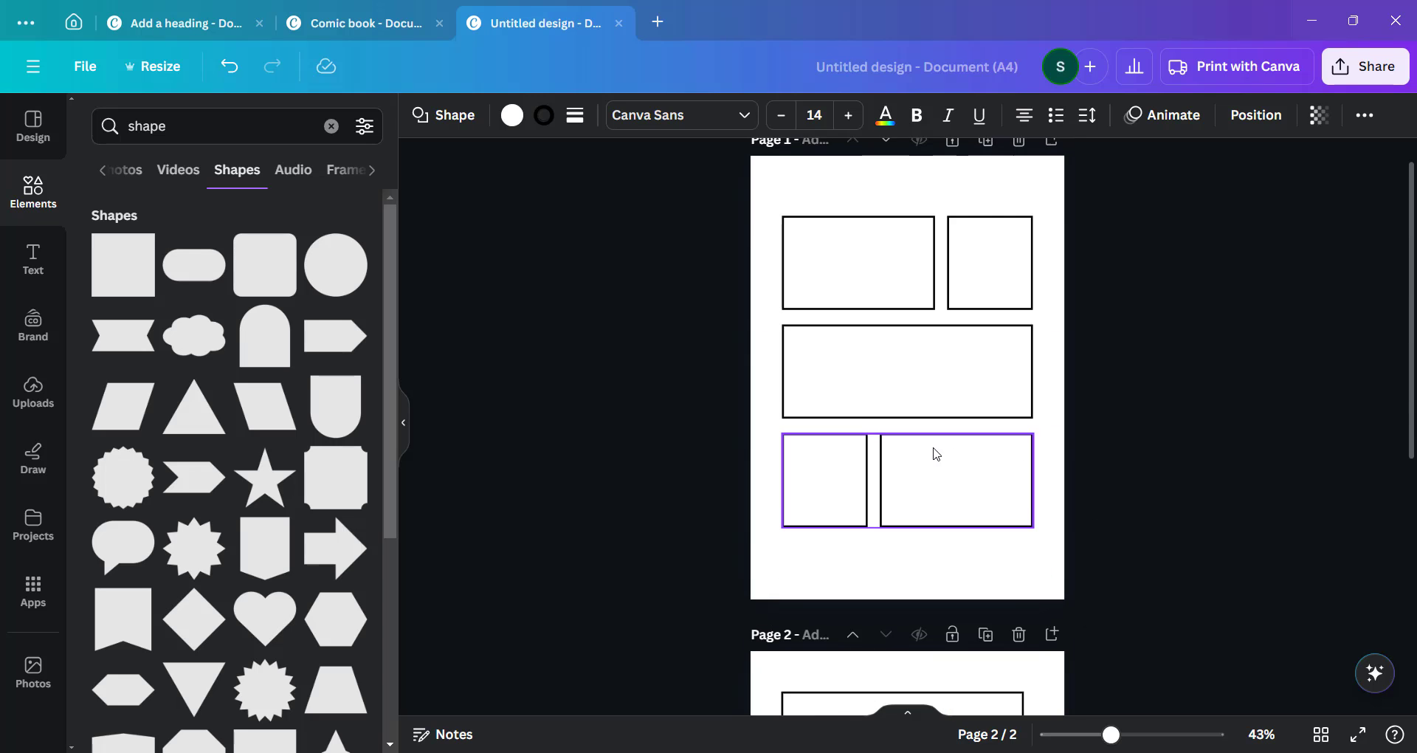
{"action": "scroll", "coordinate": [934, 453], "scroll_direction": "down", "scroll_amount": 8}
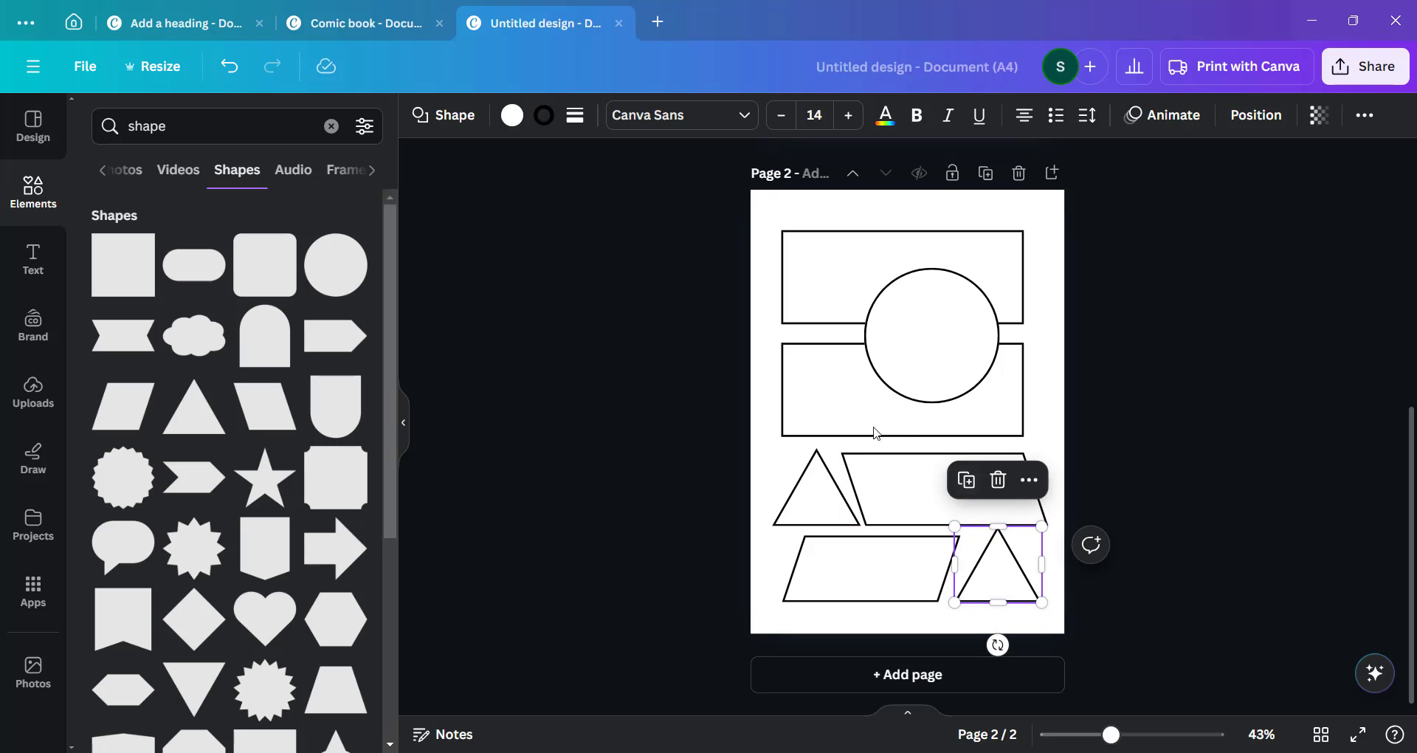
{"action": "scroll", "coordinate": [860, 382], "scroll_direction": "up", "scroll_amount": 1}
{"action": "scroll", "coordinate": [862, 385], "scroll_direction": "down", "scroll_amount": 1}
{"action": "scroll", "coordinate": [858, 387], "scroll_direction": "up", "scroll_amount": 5}
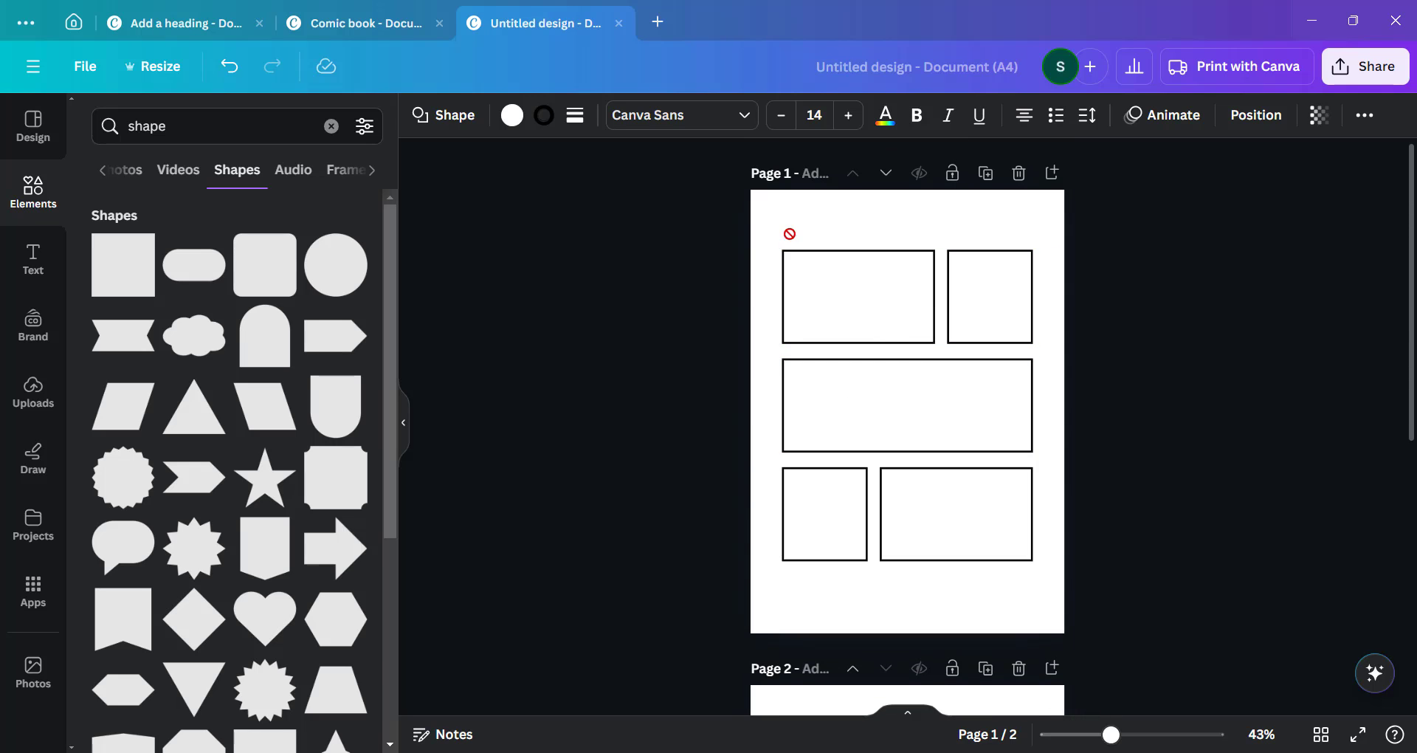
{"action": "left_click", "coordinate": [985, 174]}
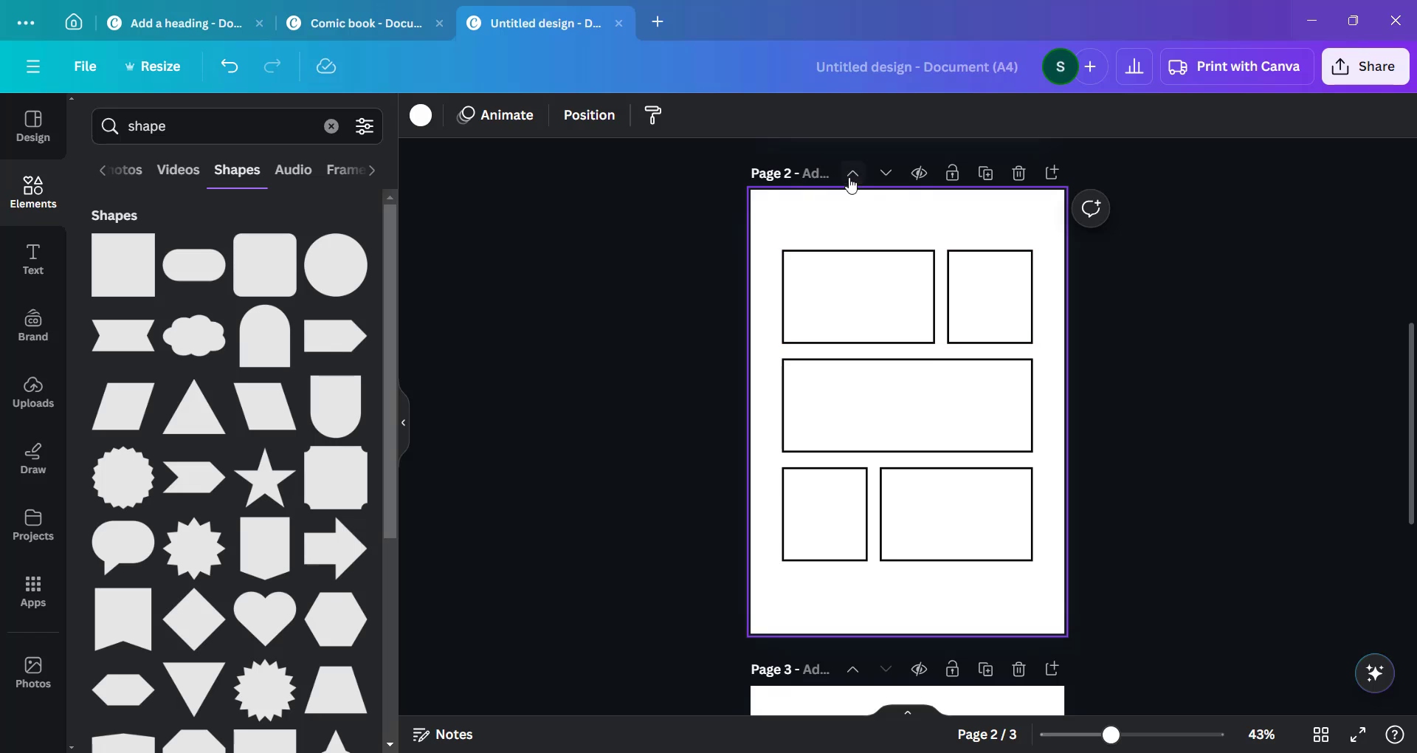
Move the duplicated page to the end of the document and place a speech bubble shape over its upper panels
{"action": "left_click", "coordinate": [886, 173]}
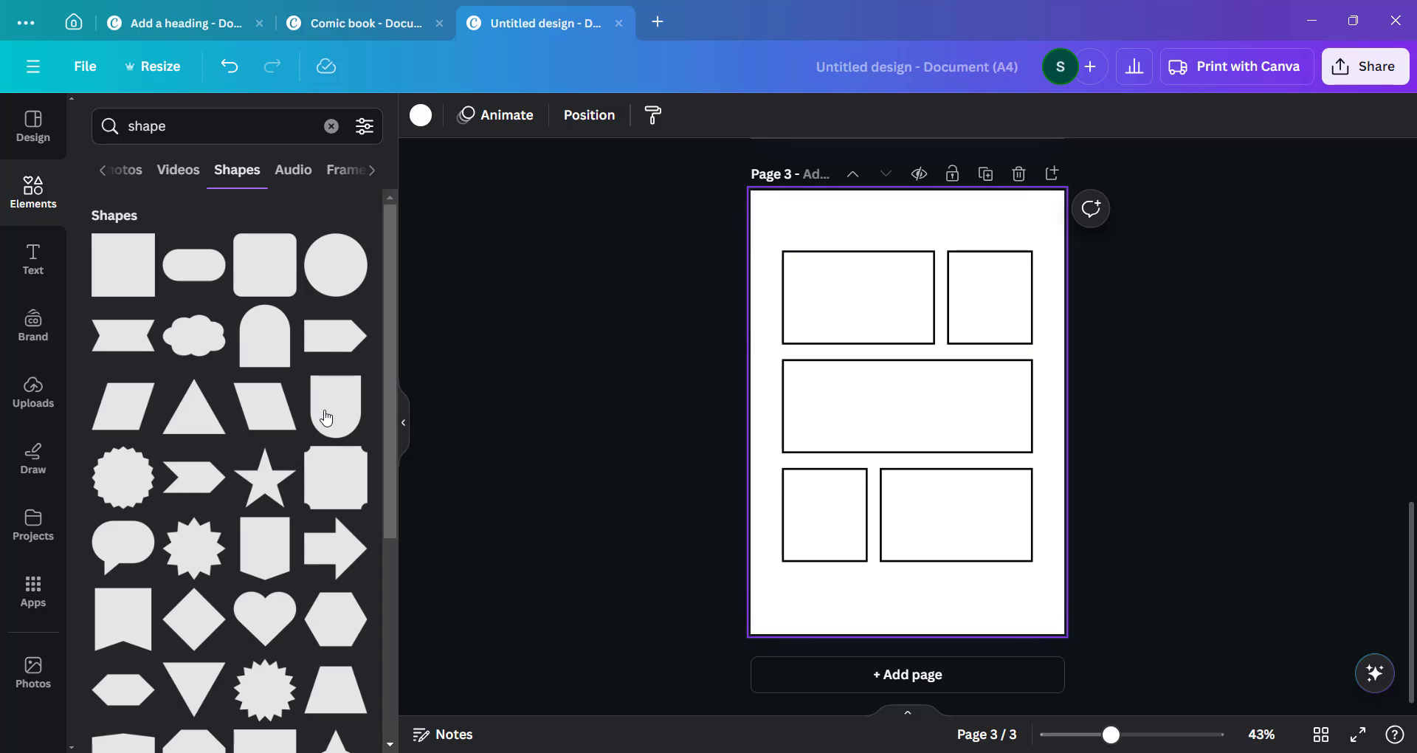
{"action": "left_click_drag", "start_coordinate": [123, 566], "coordinate": [890, 256]}
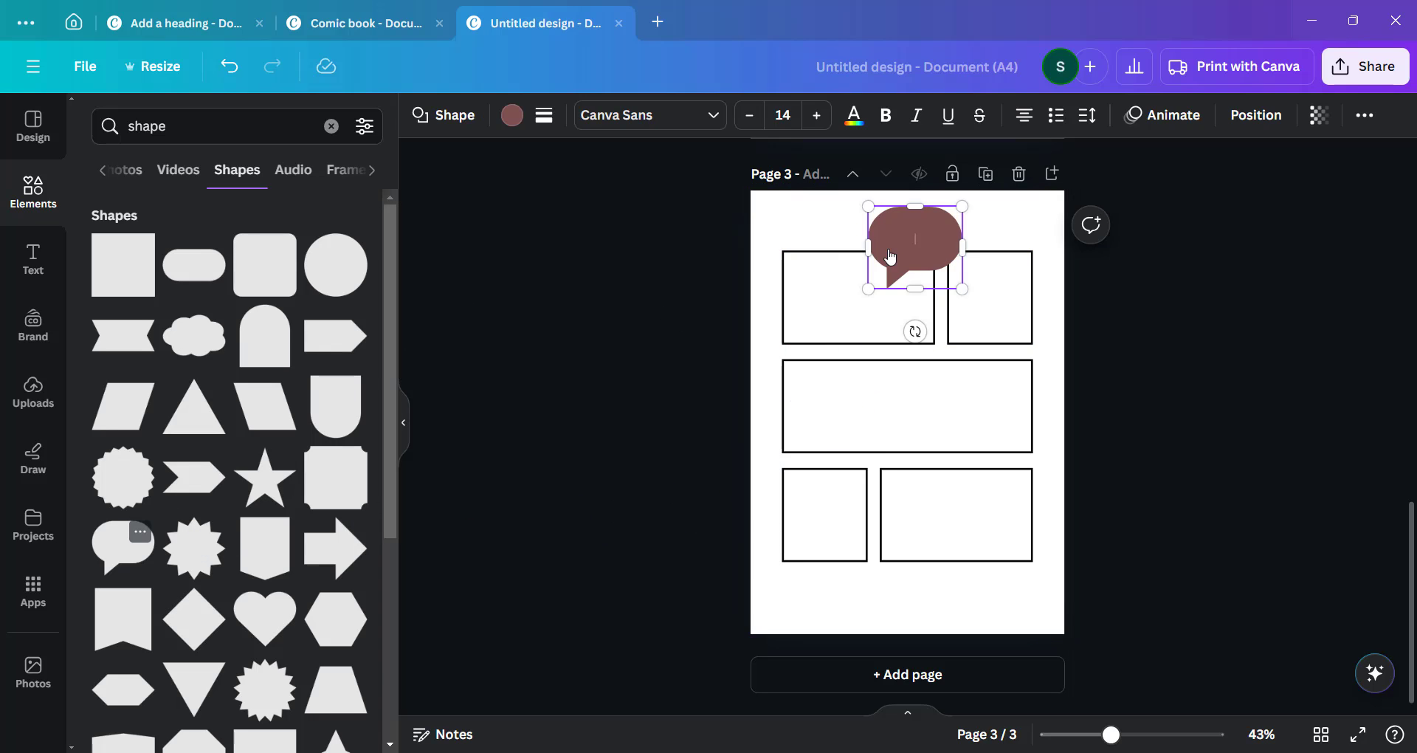
Fill the speech bubble shape with white and give it a solid black border of weight 5
{"action": "left_click", "coordinate": [512, 116]}
{"action": "left_click", "coordinate": [302, 227]}
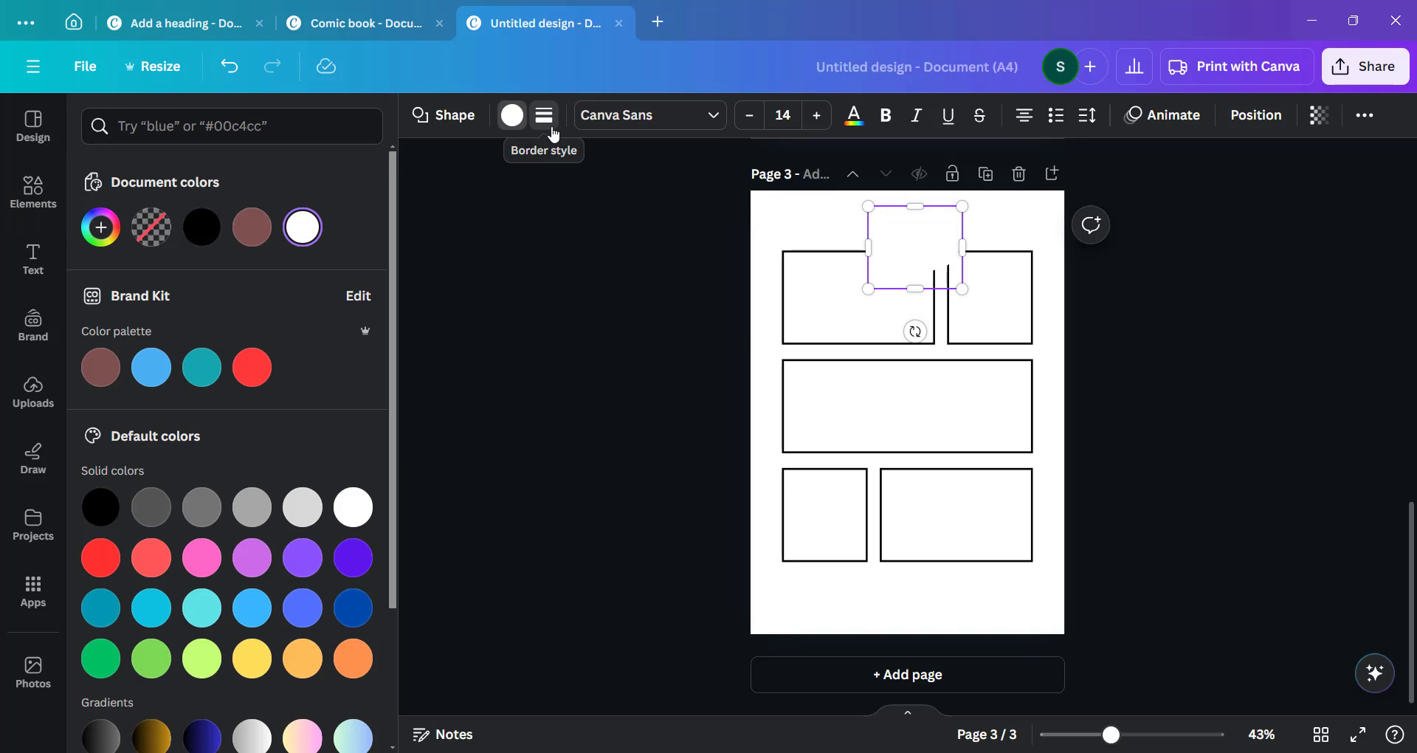
{"action": "left_click", "coordinate": [544, 114]}
{"action": "left_click", "coordinate": [553, 235]}
{"action": "left_click_drag", "start_coordinate": [555, 236], "coordinate": [596, 236]}
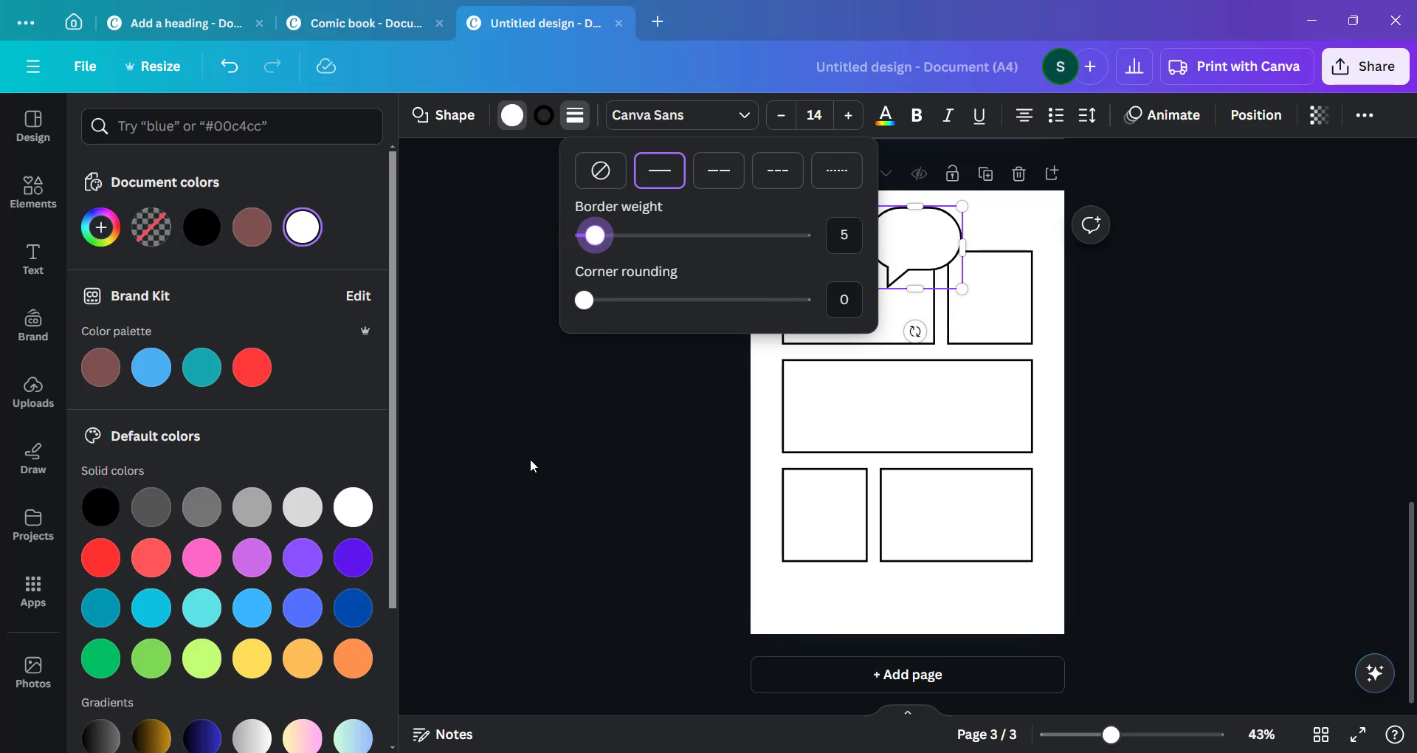
{"action": "left_click", "coordinate": [527, 417]}
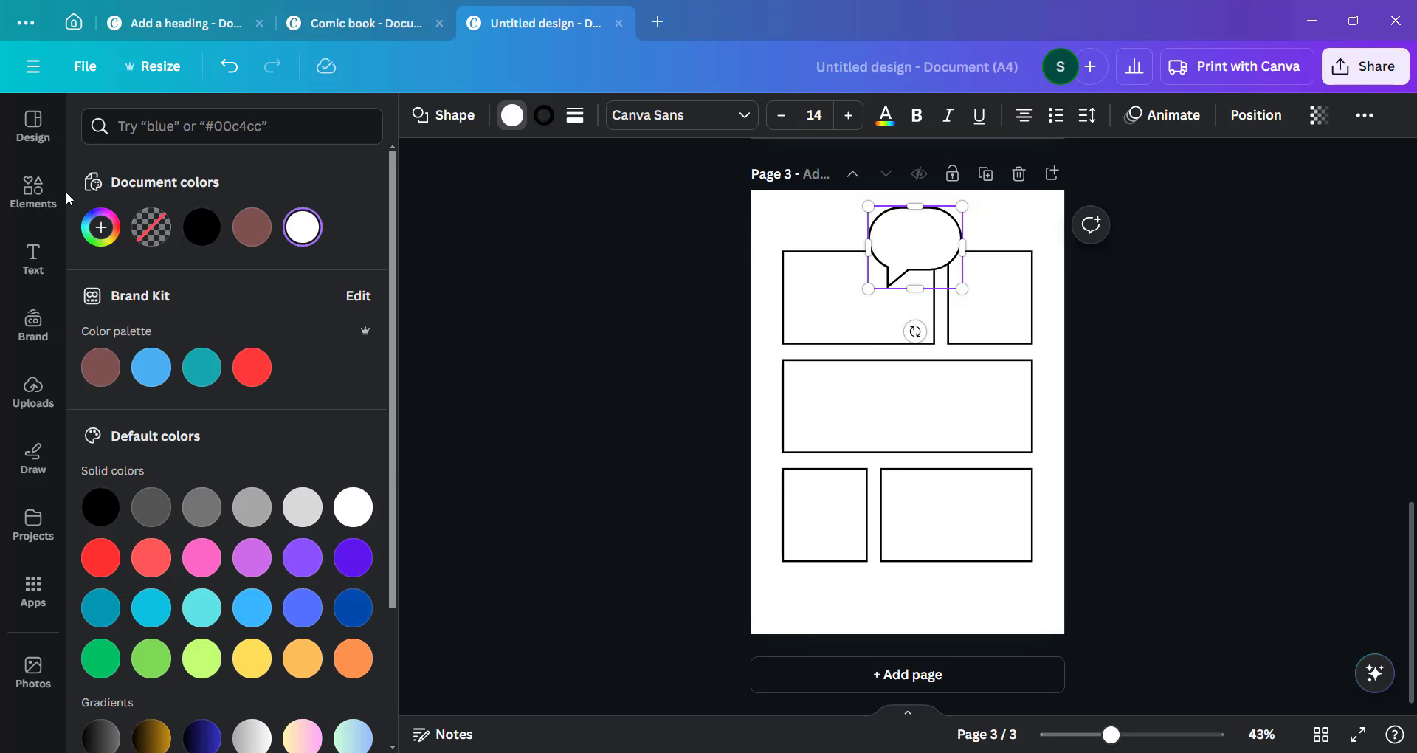
Search the elements library for "speech bubbles"
{"action": "left_click", "coordinate": [29, 193]}
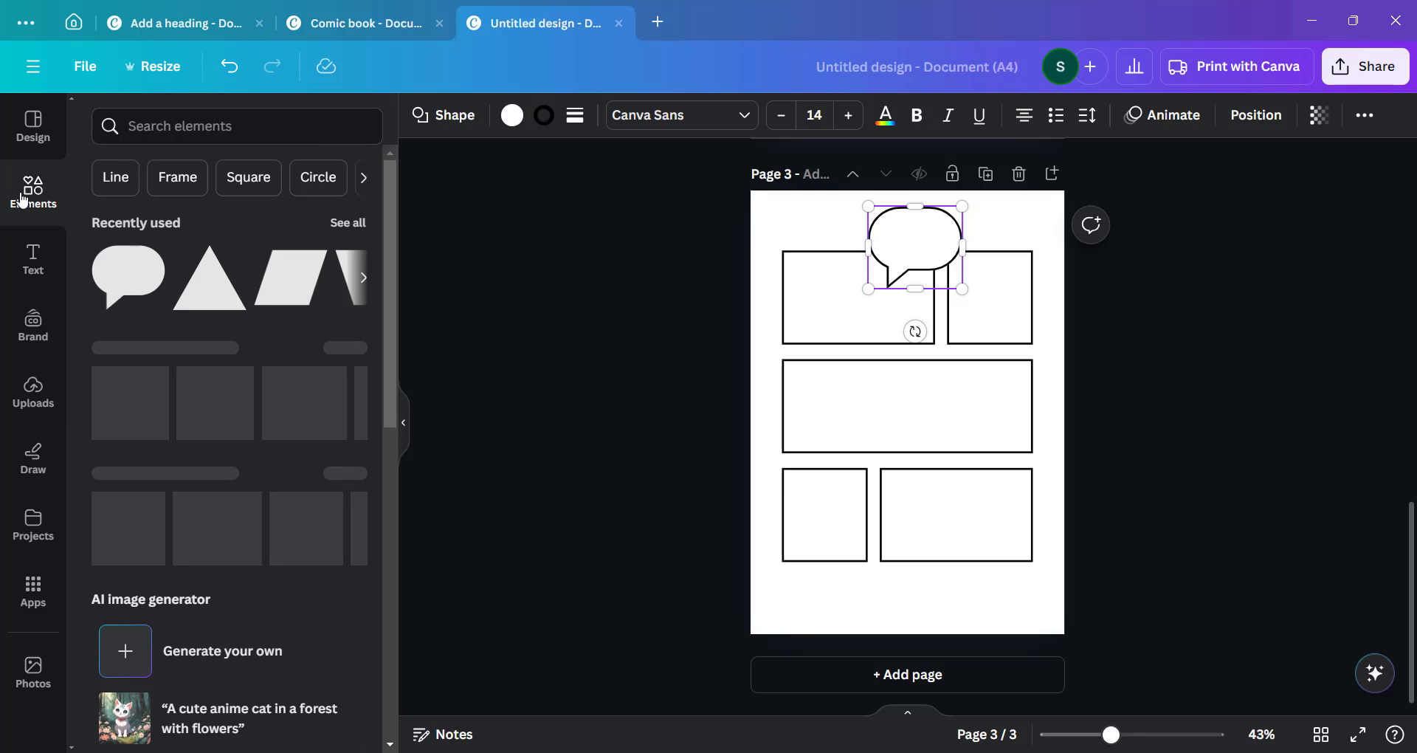
{"action": "left_click", "coordinate": [184, 128]}
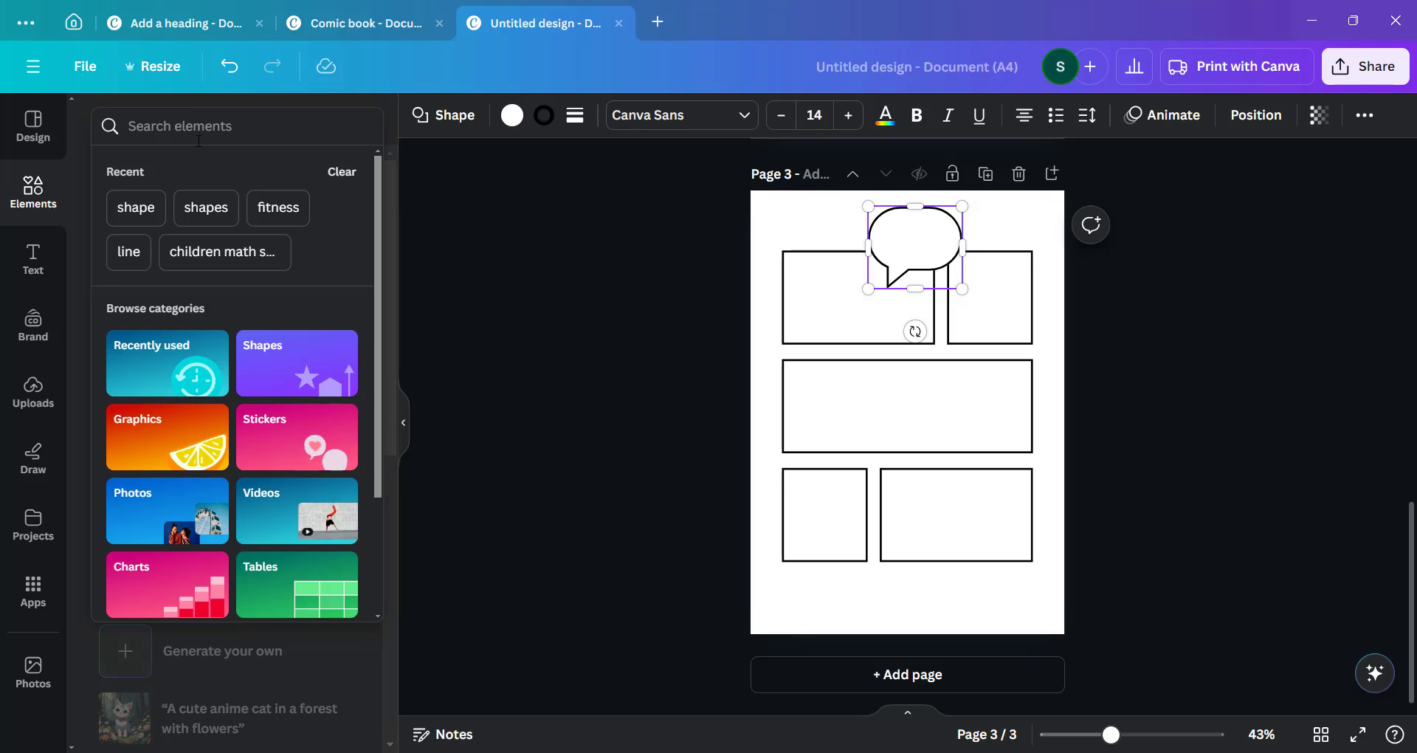
{"action": "type", "text": "s"}
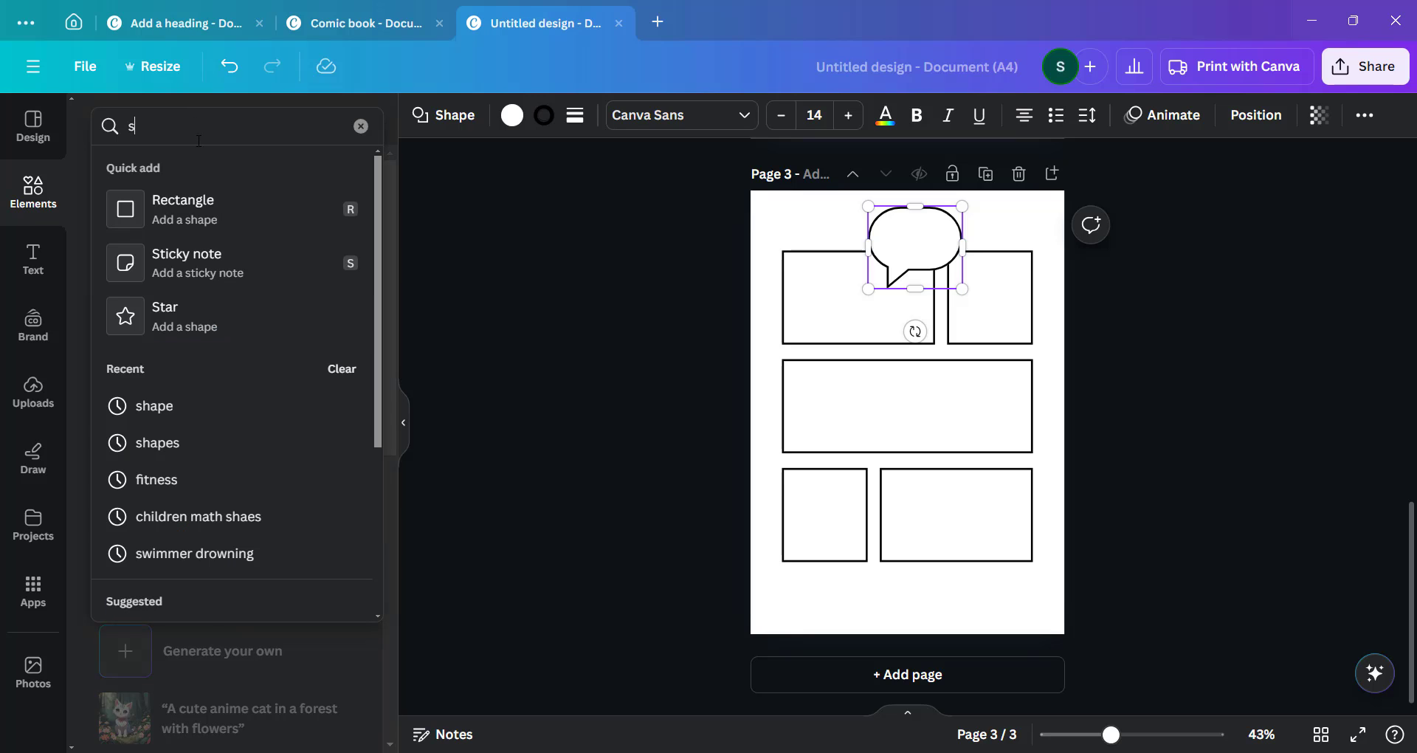
{"action": "type", "text": "peec"}
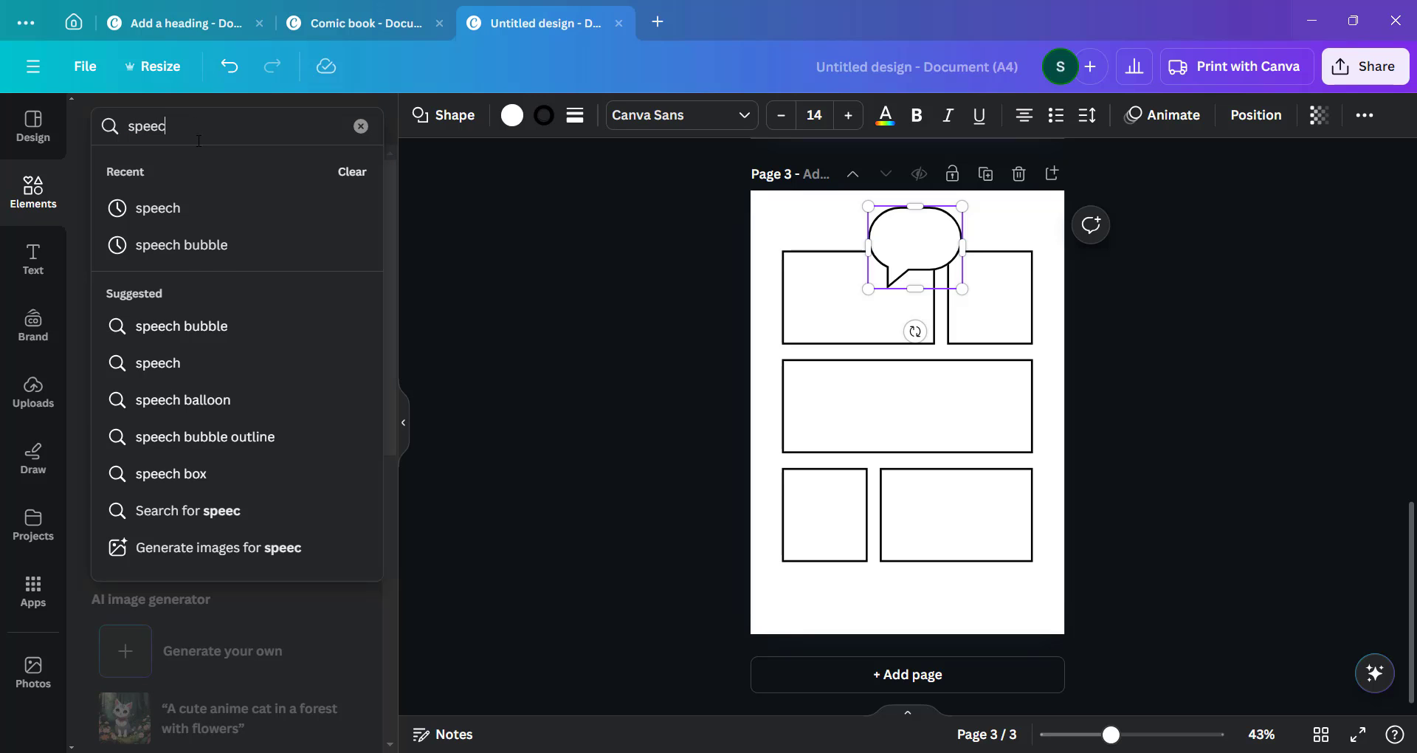
{"action": "type", "text": "h bubbles"}
{"action": "key", "text": "Return"}
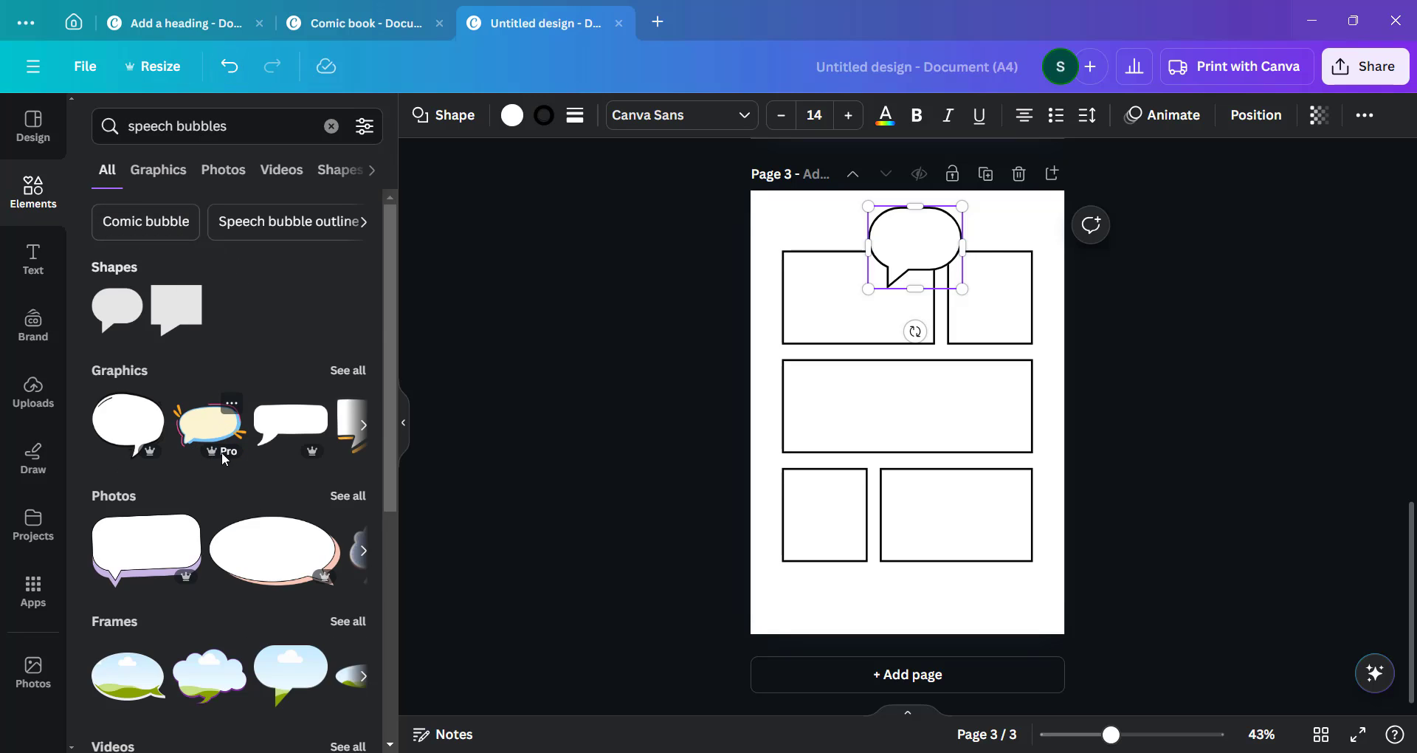
Browse all the speech bubble graphics and place the plain white rounded bubble over the third page's wide middle panel
{"action": "left_click", "coordinate": [352, 370]}
{"action": "scroll", "coordinate": [319, 386], "scroll_direction": "down", "scroll_amount": 2}
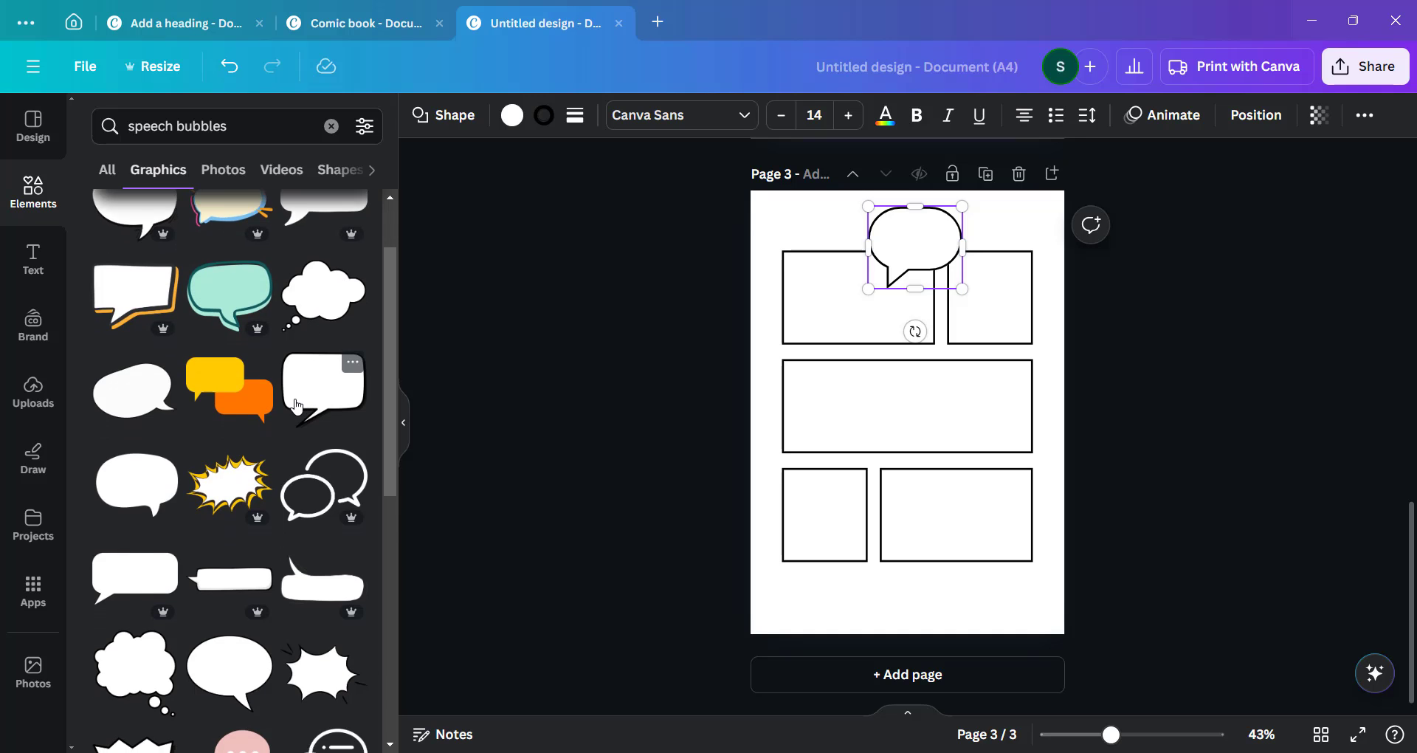
{"action": "scroll", "coordinate": [296, 405], "scroll_direction": "down", "scroll_amount": 1}
{"action": "left_click_drag", "start_coordinate": [137, 402], "coordinate": [952, 377]}
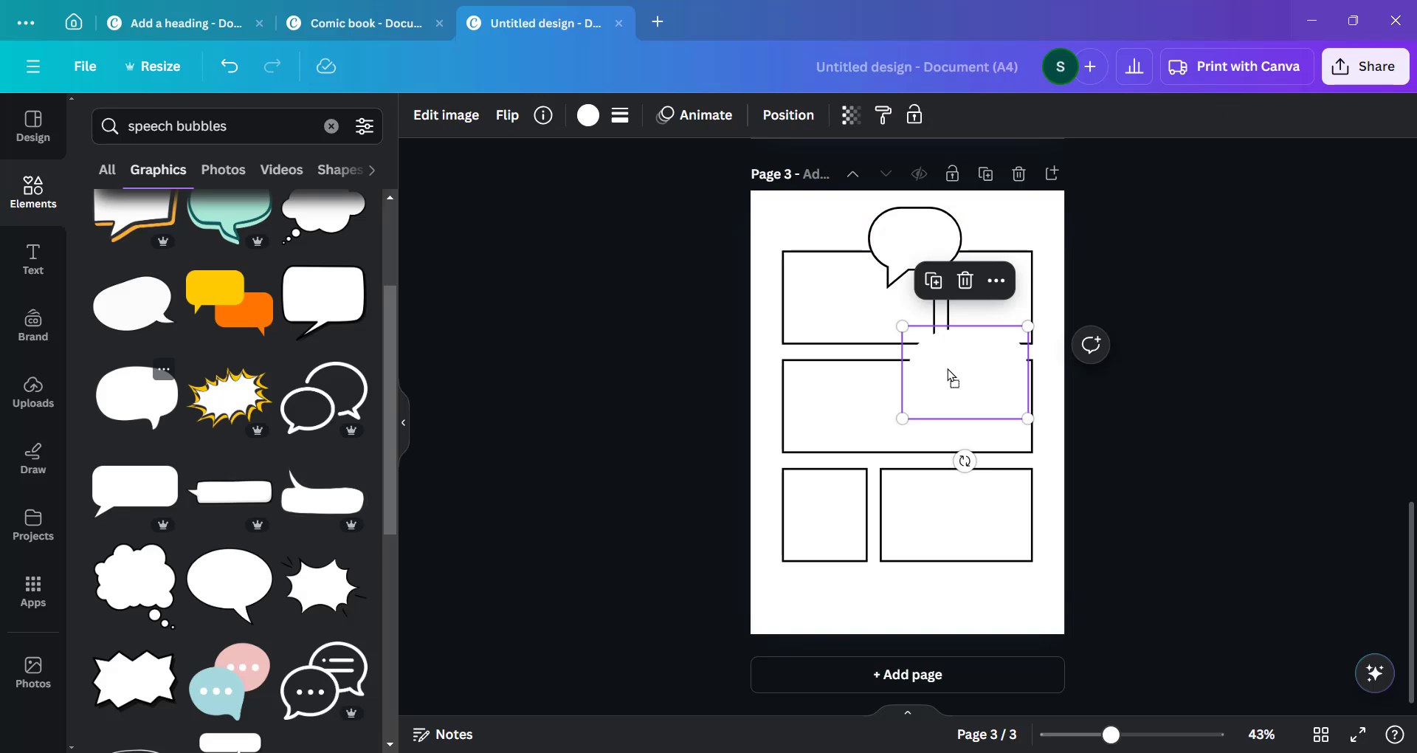
Give the plain rounded speech bubble graphic a solid black border with a weight of 3
{"action": "left_click", "coordinate": [618, 118]}
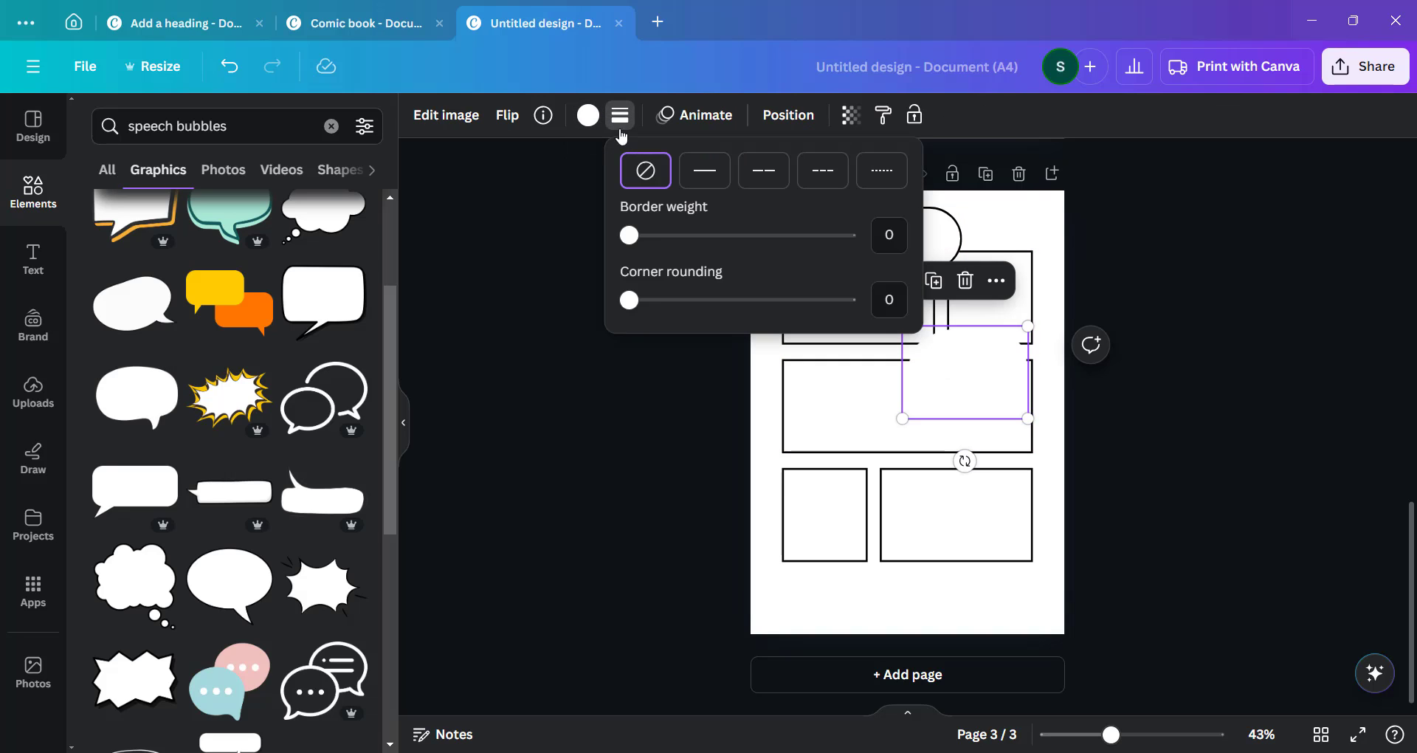
{"action": "left_click", "coordinate": [648, 237]}
{"action": "left_click_drag", "start_coordinate": [663, 244], "coordinate": [731, 252]}
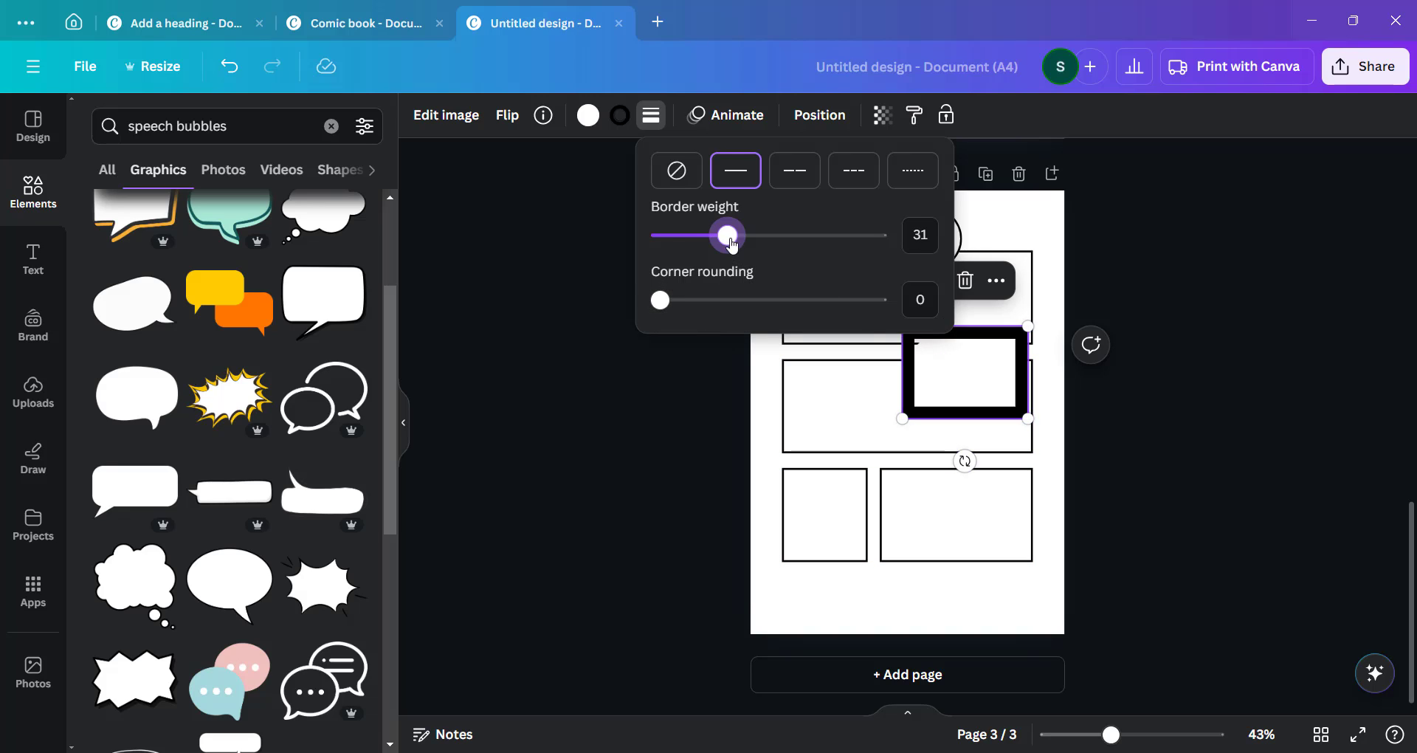
{"action": "left_click_drag", "start_coordinate": [731, 243], "coordinate": [664, 237]}
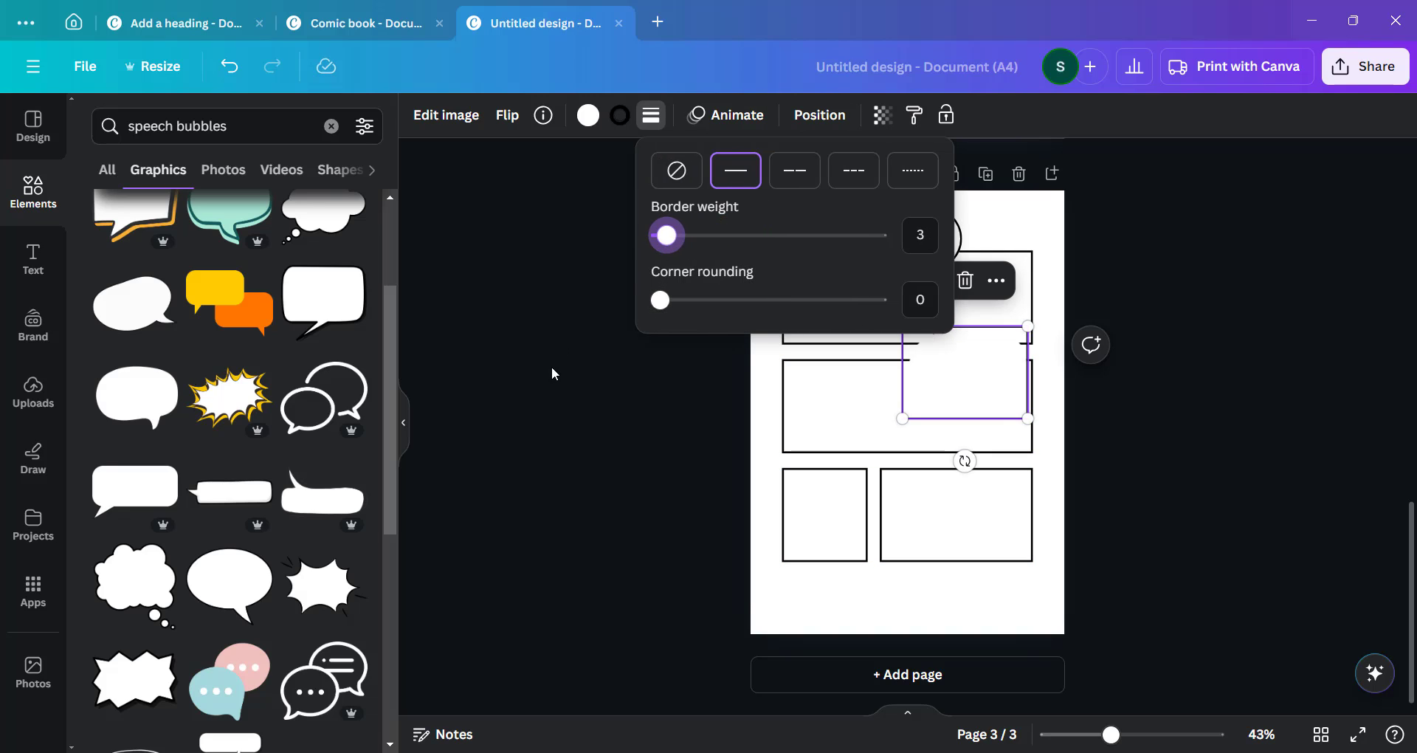
{"action": "left_click", "coordinate": [551, 366]}
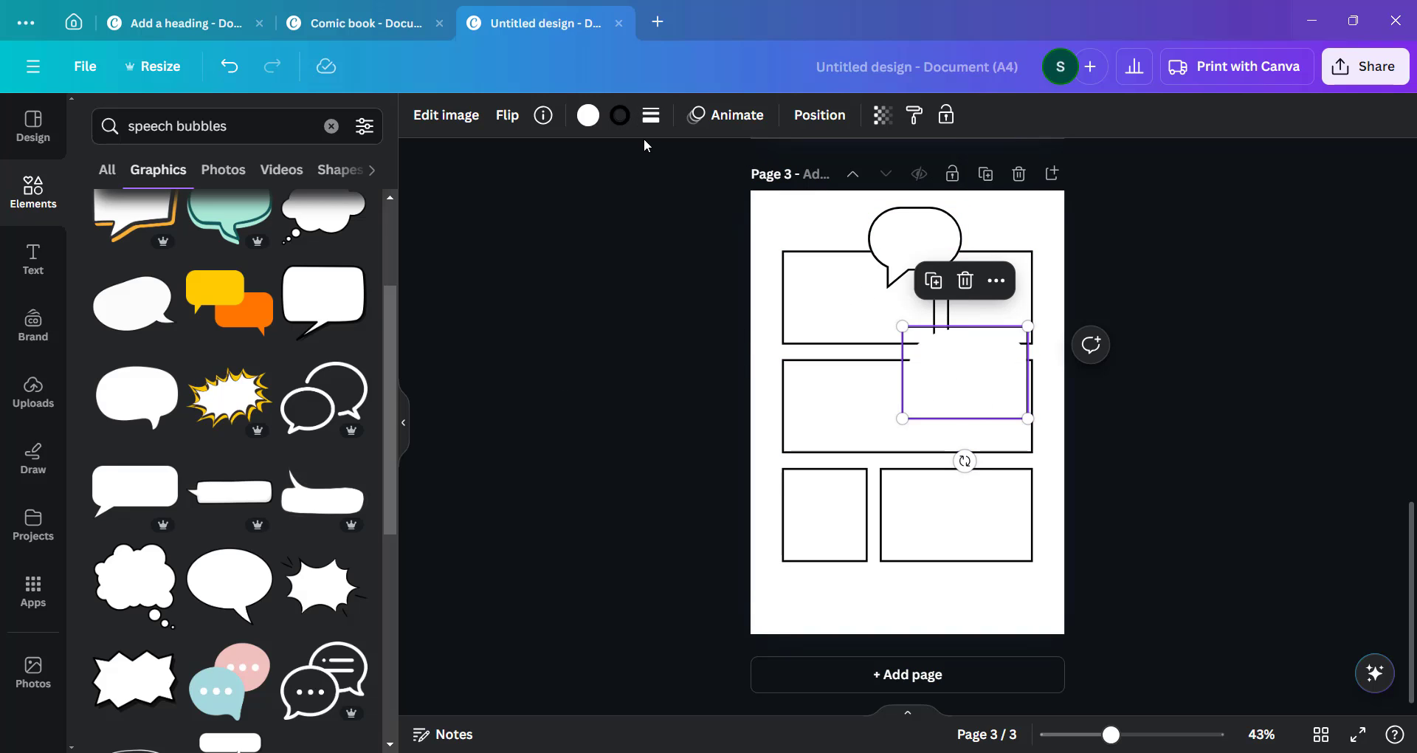
Recolour the plain rounded speech bubble black, shrink it slightly and position it beneath the first speech bubble
{"action": "left_click", "coordinate": [588, 116]}
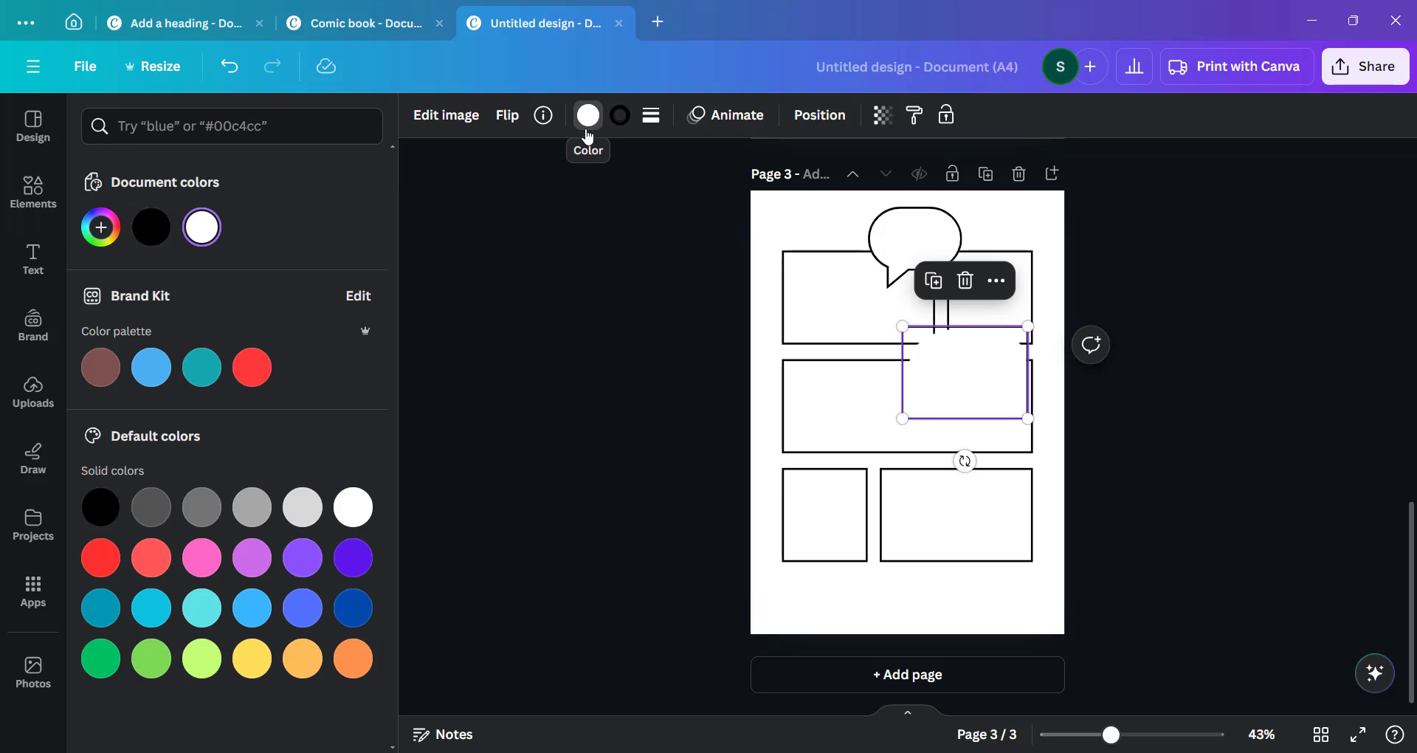
{"action": "left_click", "coordinate": [161, 247]}
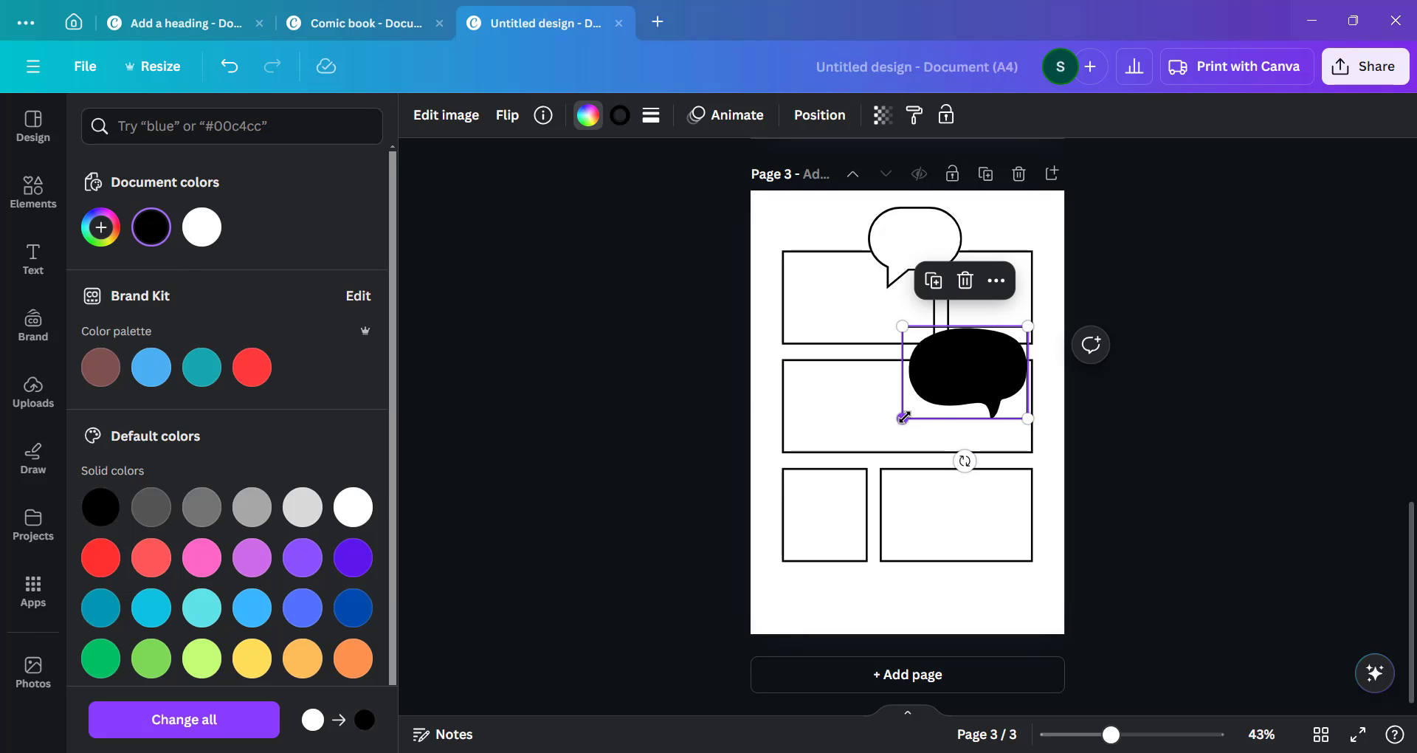
{"action": "left_click_drag", "start_coordinate": [901, 418], "coordinate": [921, 384]}
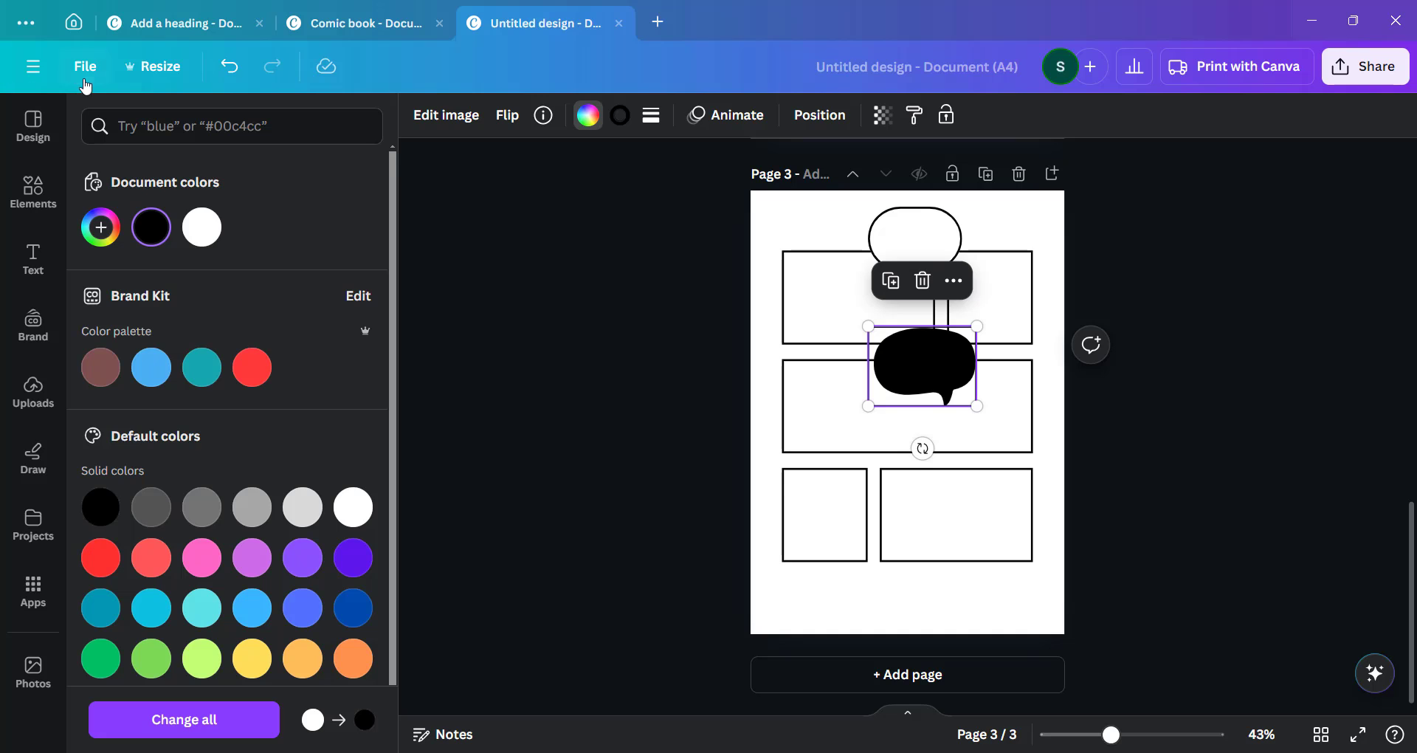
Browse more speech bubble graphics and place the thinly outlined rounded-rectangle bubble between the third page's middle and lower right panels
{"action": "left_click", "coordinate": [36, 190]}
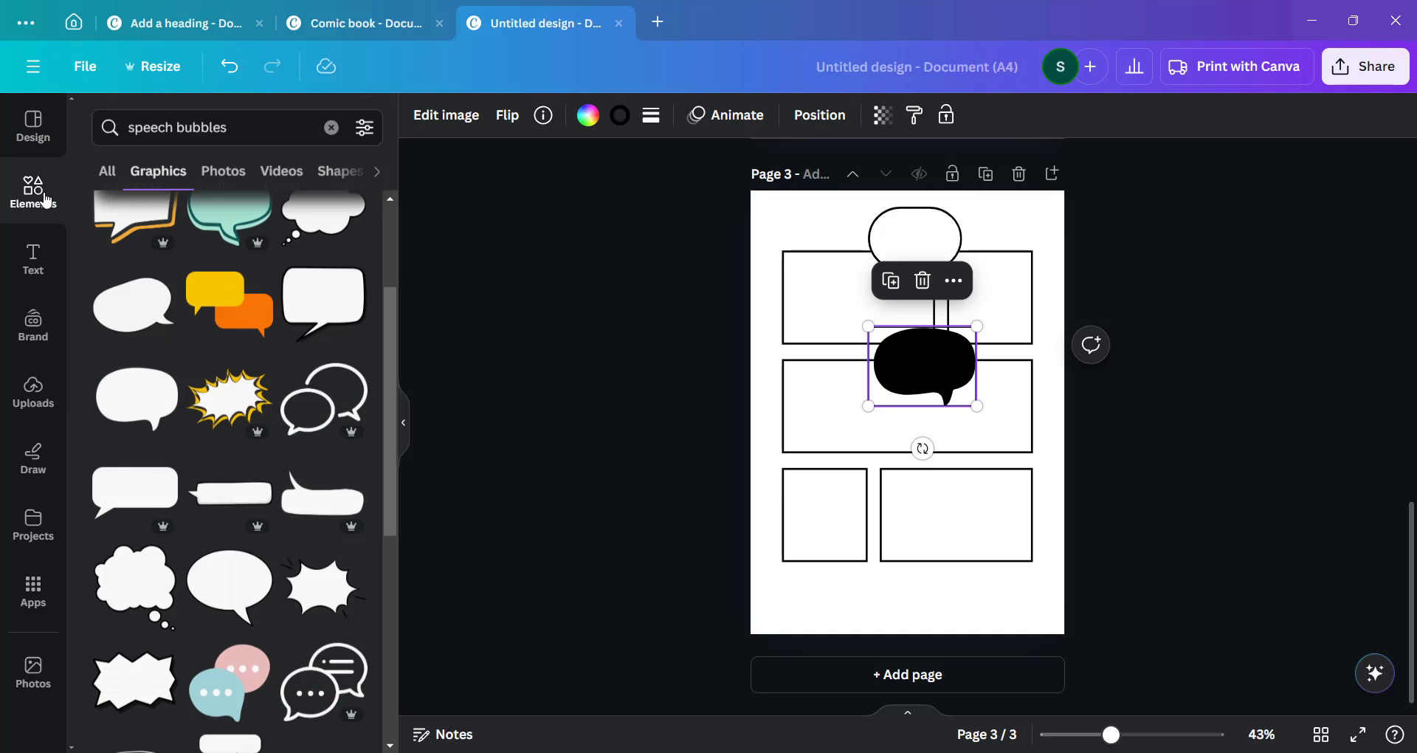
{"action": "scroll", "coordinate": [255, 378], "scroll_direction": "down", "scroll_amount": 6}
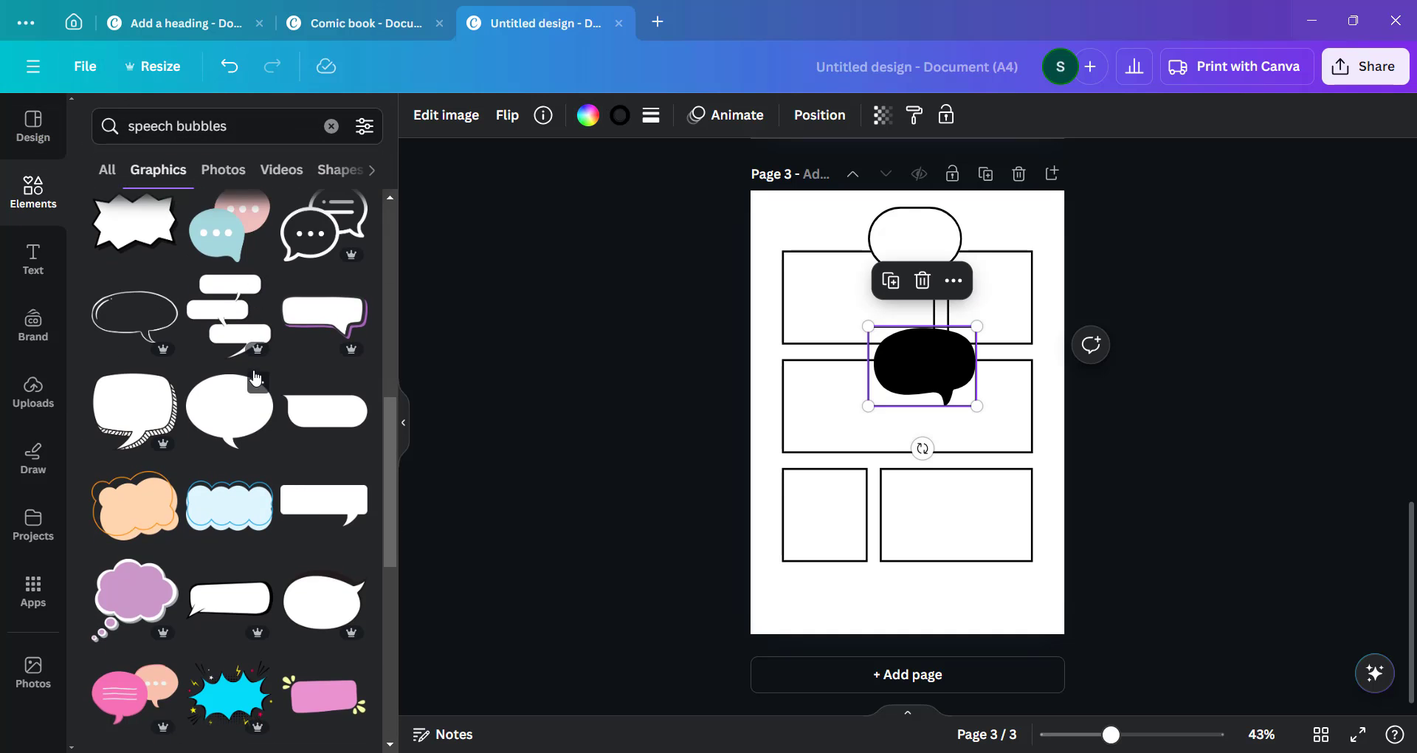
{"action": "scroll", "coordinate": [255, 377], "scroll_direction": "down", "scroll_amount": 6}
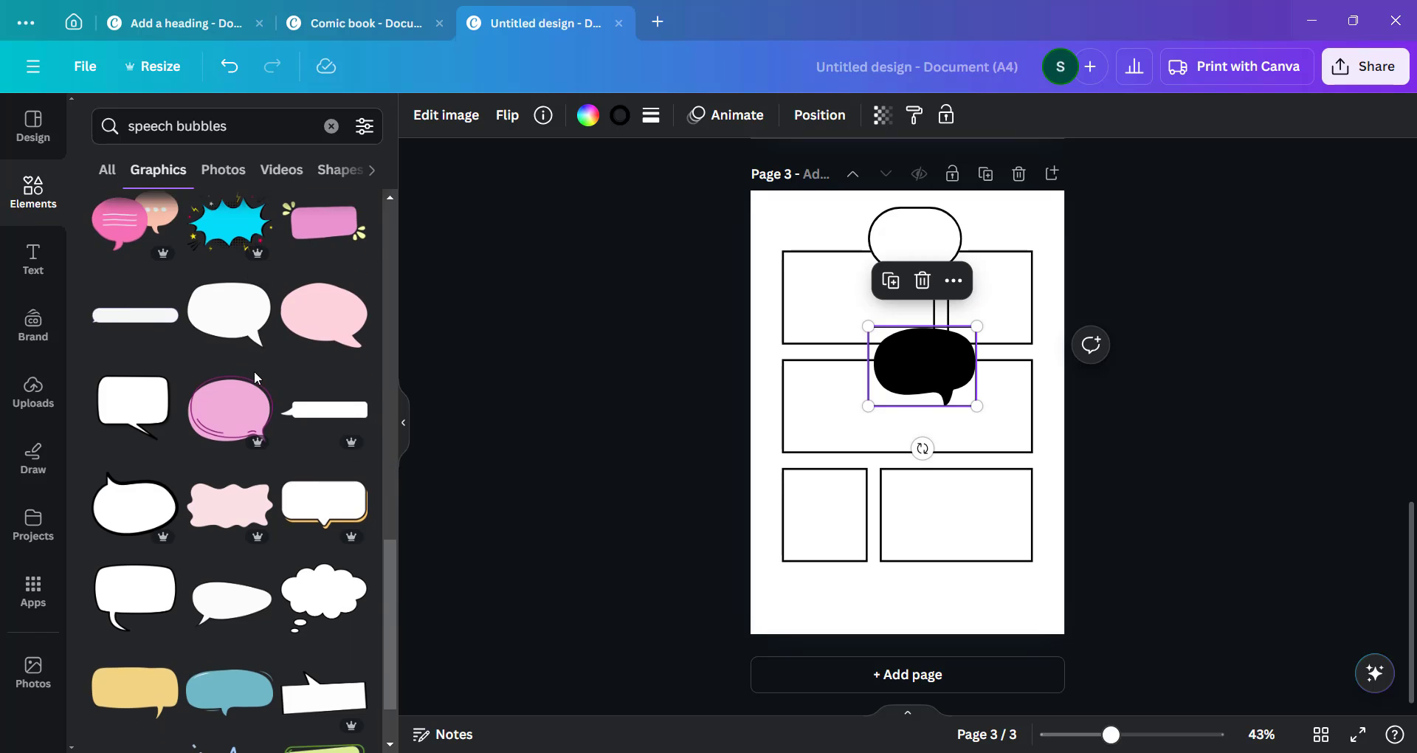
{"action": "scroll", "coordinate": [254, 375], "scroll_direction": "down", "scroll_amount": 7}
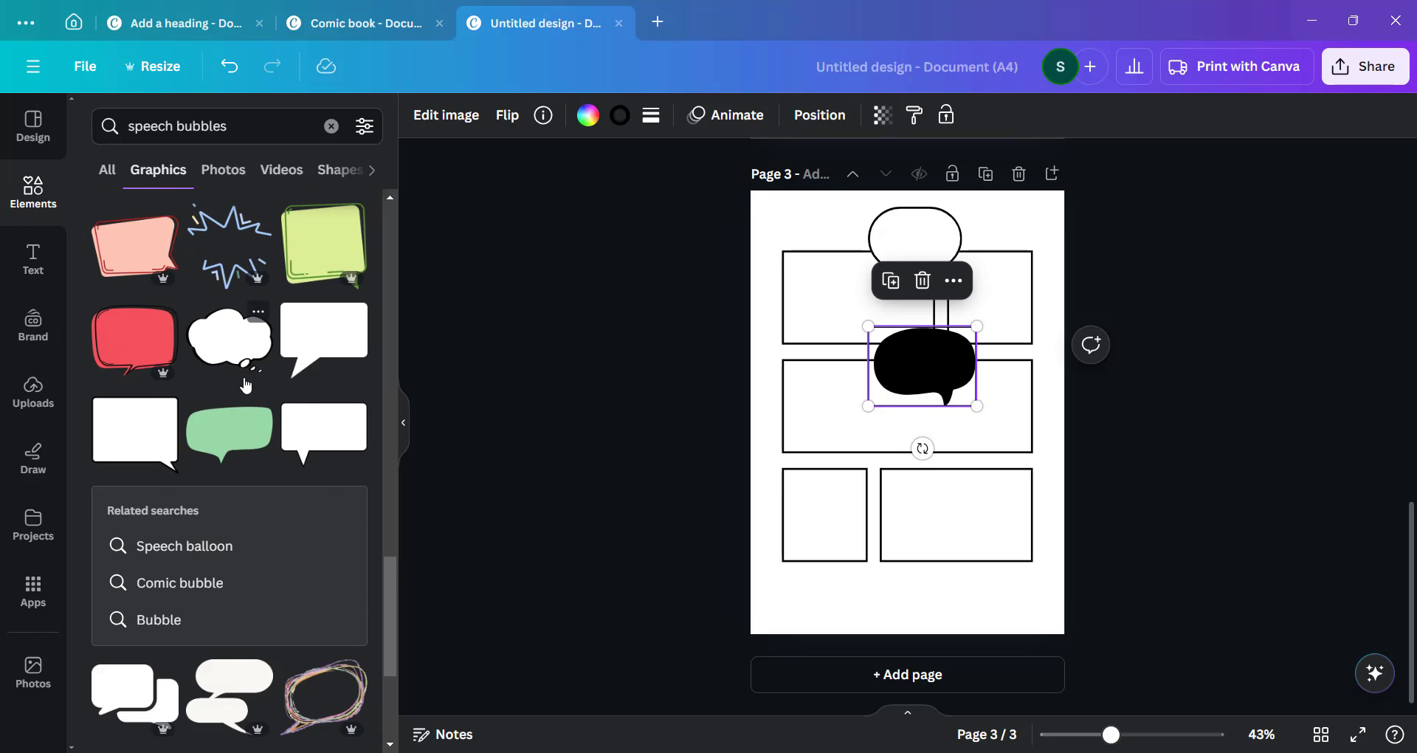
{"action": "scroll", "coordinate": [246, 385], "scroll_direction": "down", "scroll_amount": 8}
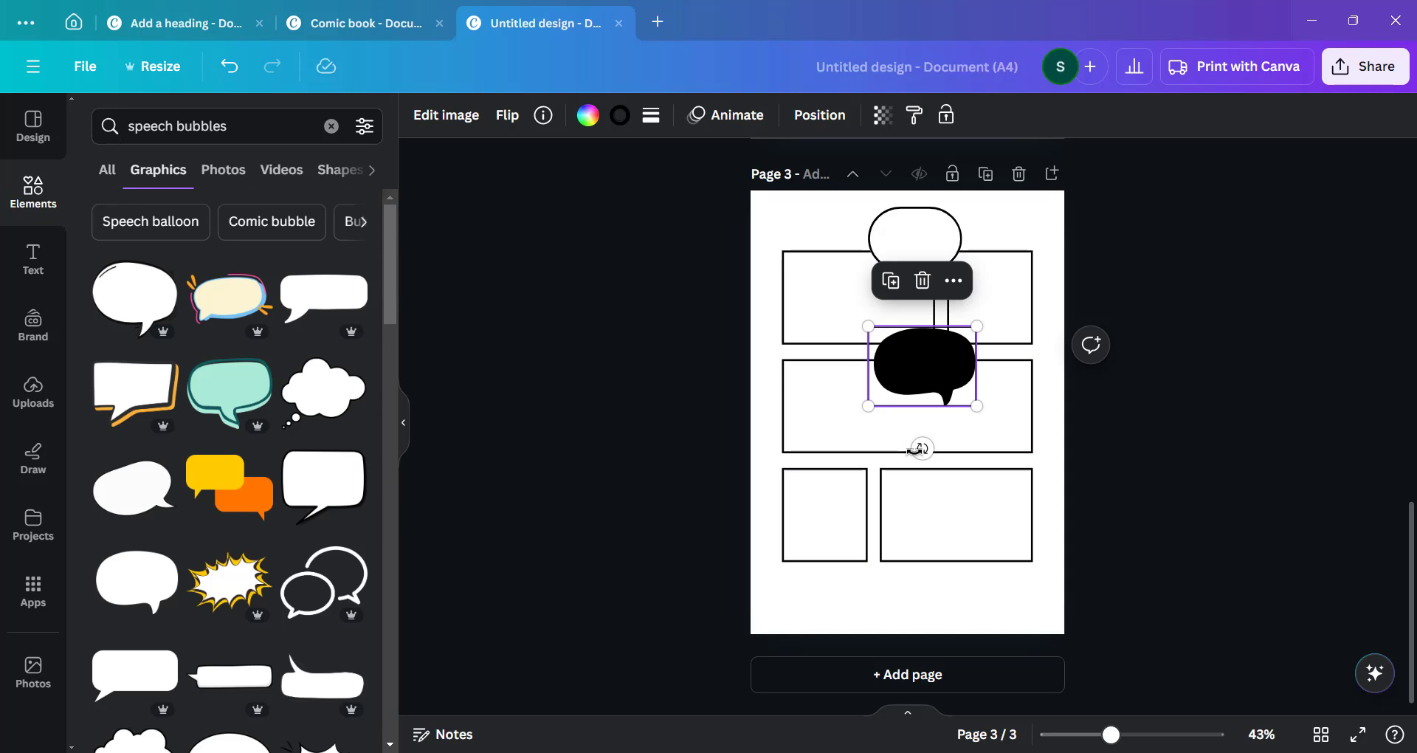
{"action": "scroll", "coordinate": [292, 449], "scroll_direction": "down", "scroll_amount": 4}
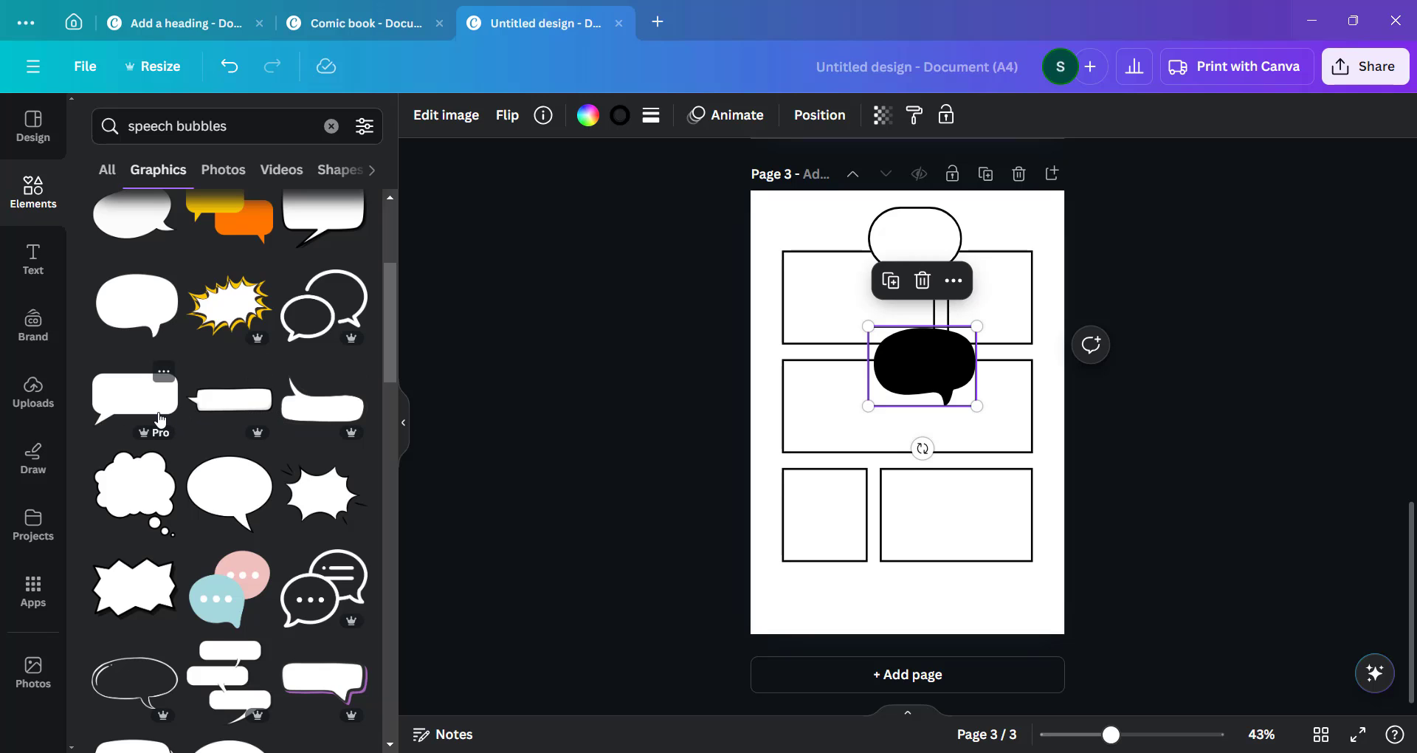
{"action": "left_click_drag", "start_coordinate": [160, 418], "coordinate": [963, 488]}
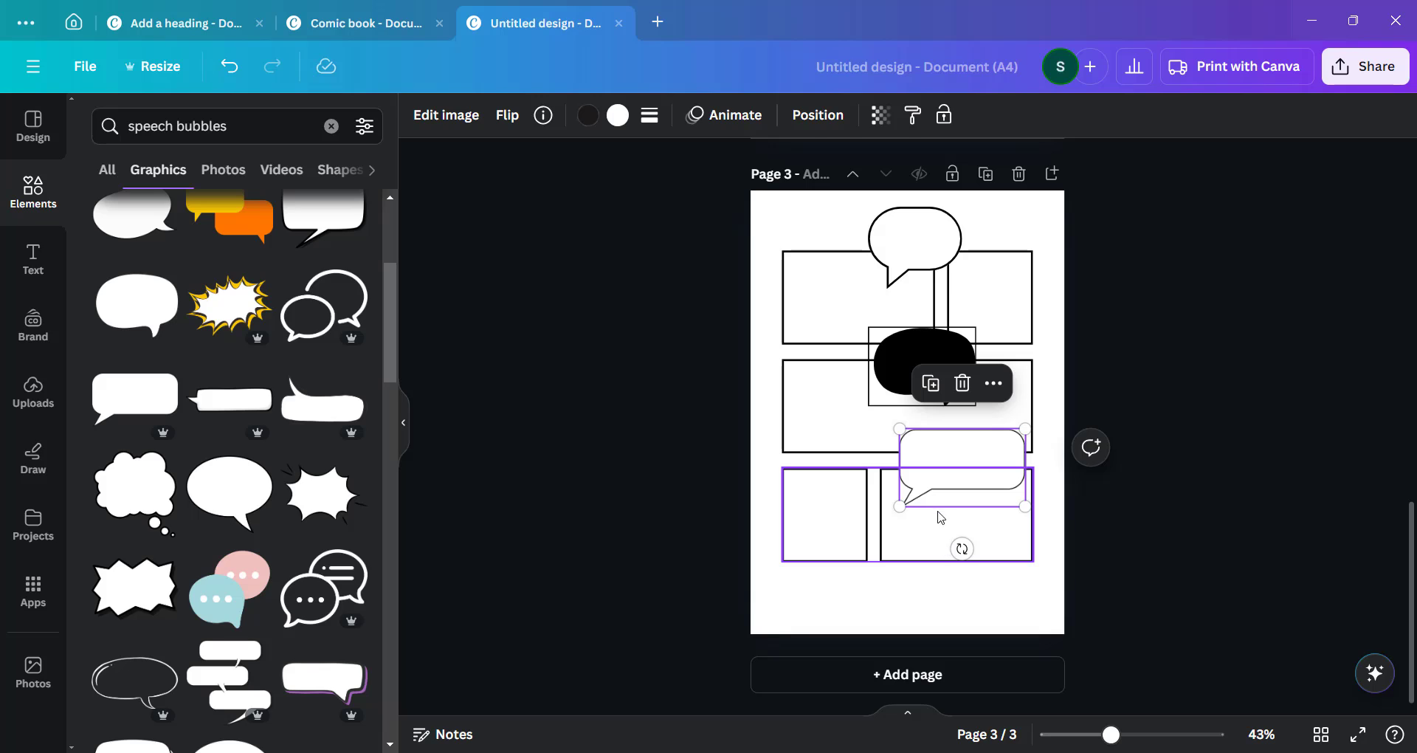
Try to add a border to the thinly outlined rounded-rectangle speech bubble
{"action": "left_click", "coordinate": [941, 516]}
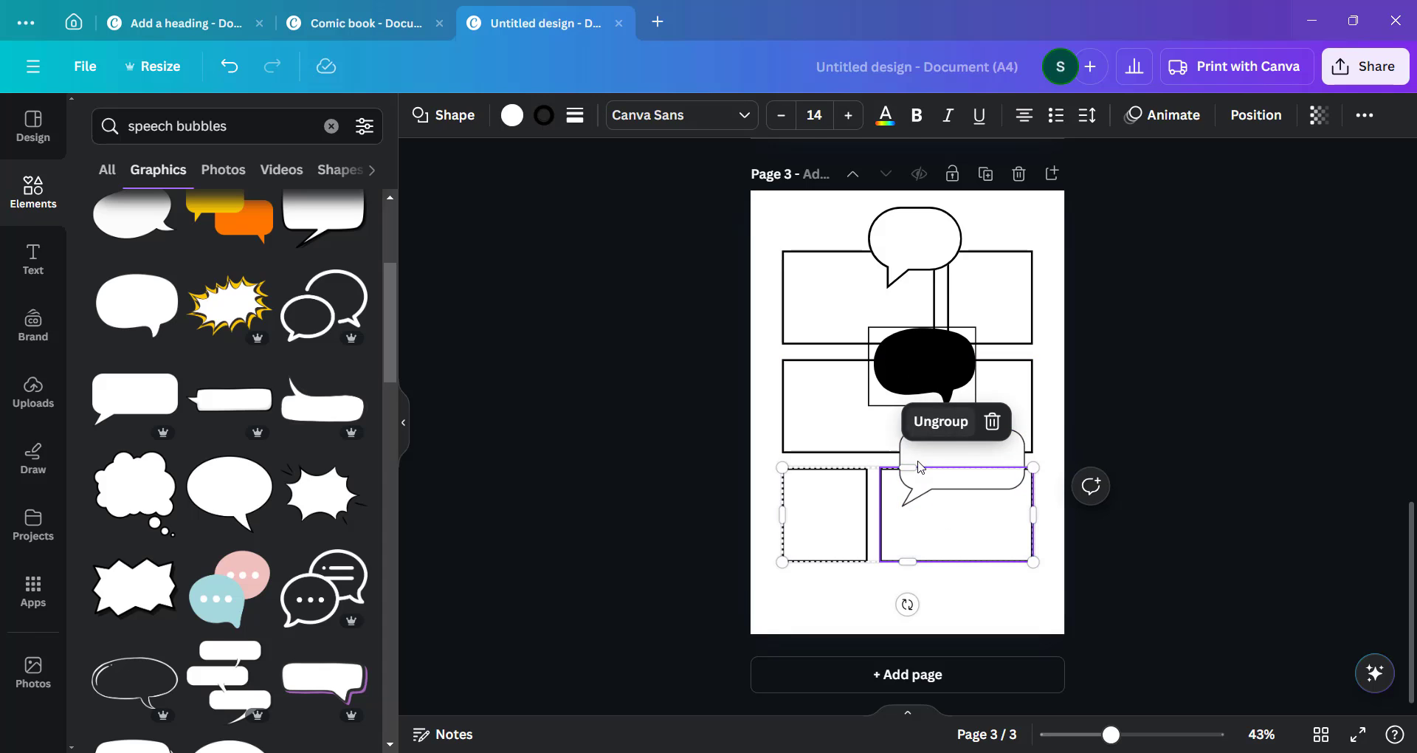
{"action": "left_click", "coordinate": [575, 115]}
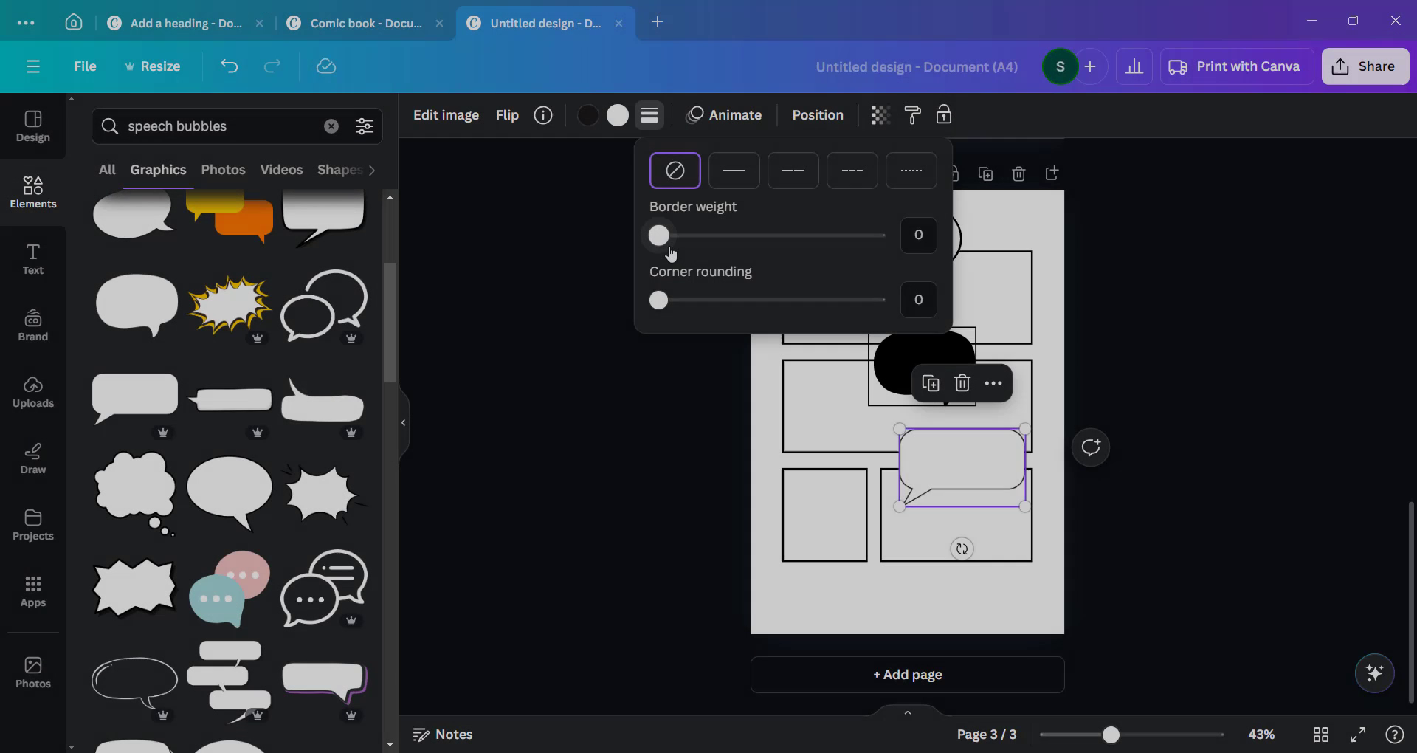
{"action": "mouse_move", "coordinate": [664, 248]}
{"action": "left_mouse_down"}
{"action": "mouse_move", "coordinate": [756, 251]}
{"action": "mouse_move", "coordinate": [682, 251]}
{"action": "left_mouse_up"}
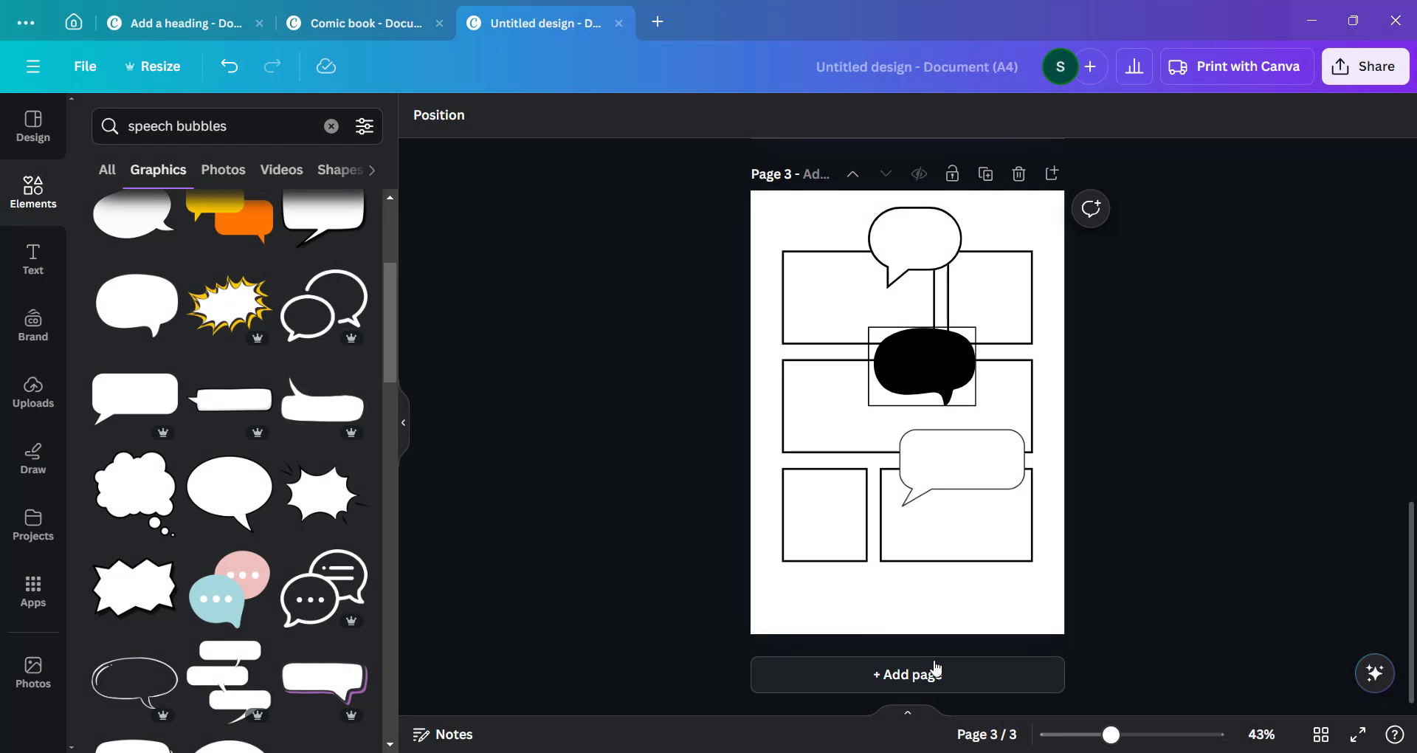
Add a new blank page after the third page
{"action": "left_click", "coordinate": [935, 673]}
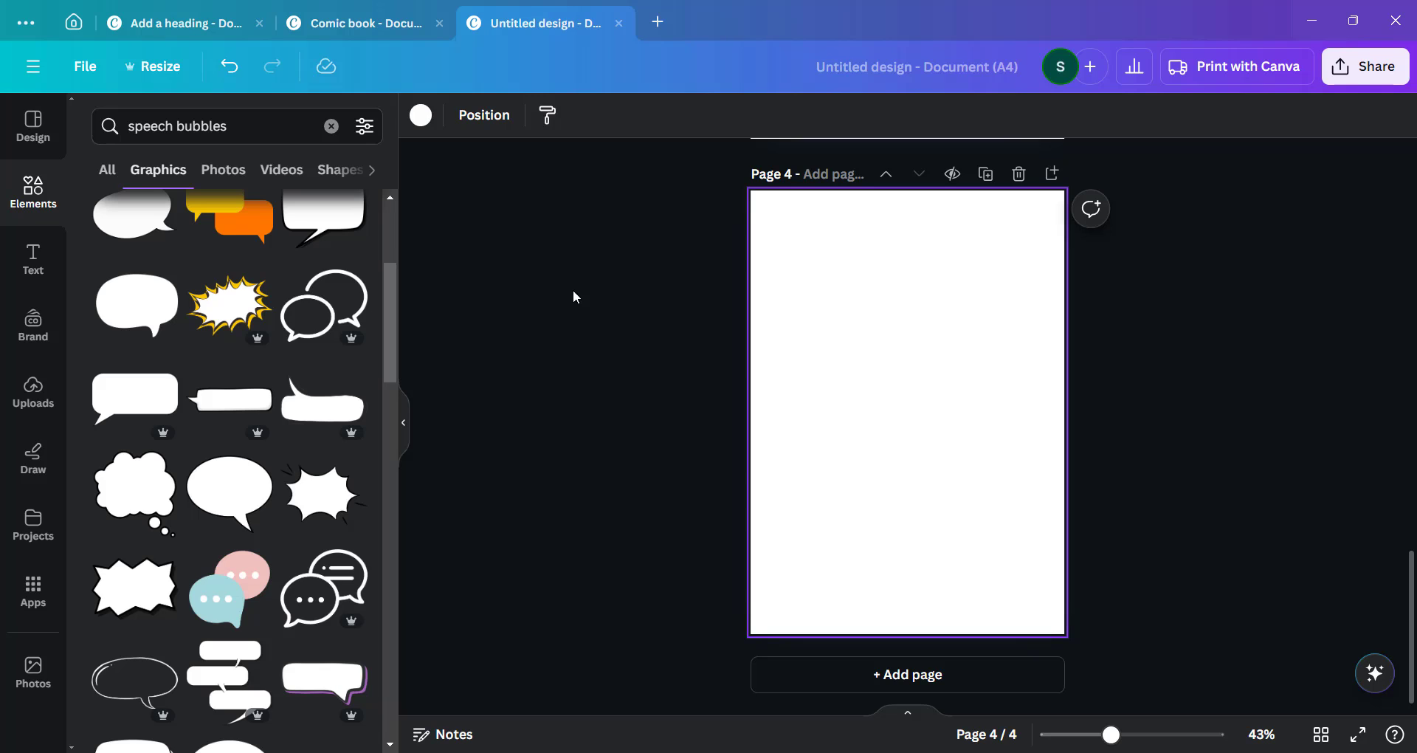
{"action": "scroll", "coordinate": [626, 297], "scroll_direction": "up", "scroll_amount": 3}
{"action": "scroll", "coordinate": [229, 442], "scroll_direction": "up", "scroll_amount": 5}
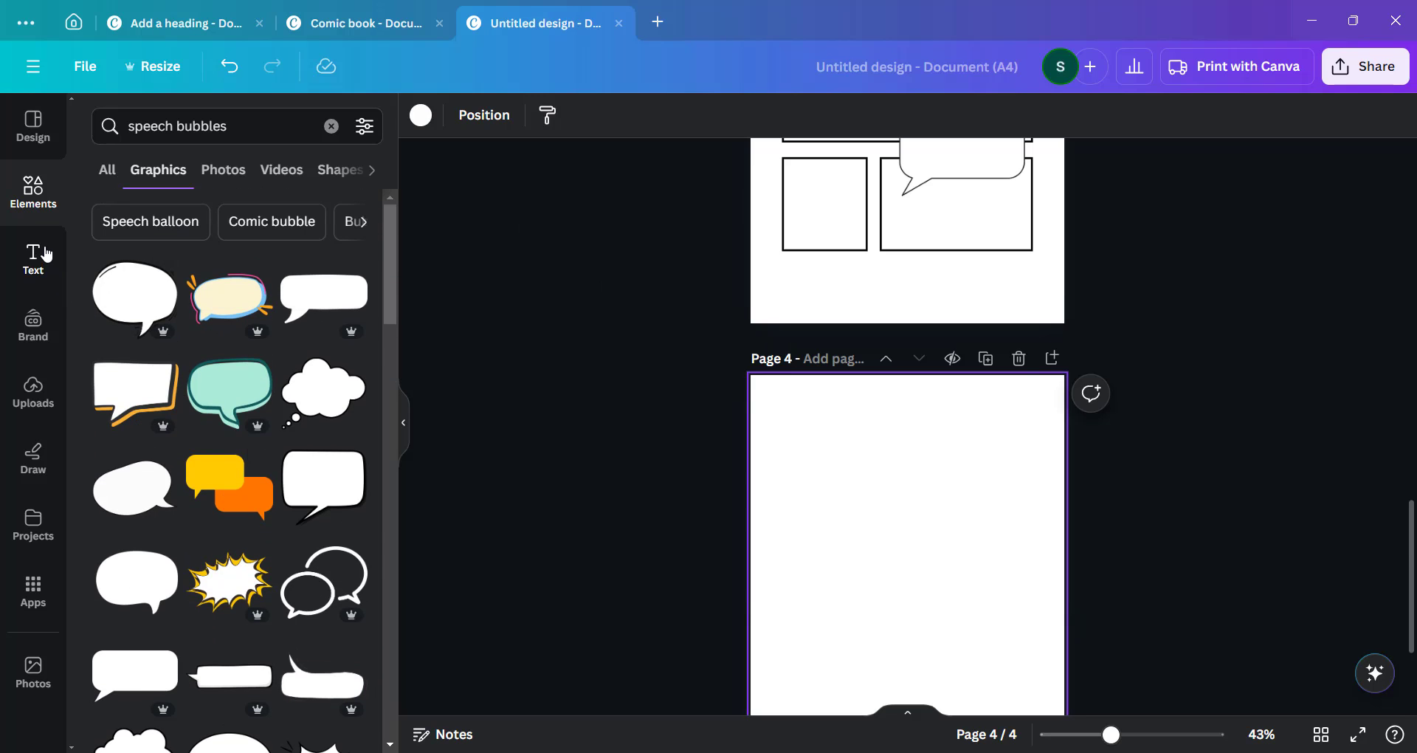
Search the elements library for "shapes" and place a square stretched into a wide rectangle across the upper part of the fourth page
{"action": "left_click", "coordinate": [6, 192]}
{"action": "left_click", "coordinate": [142, 131]}
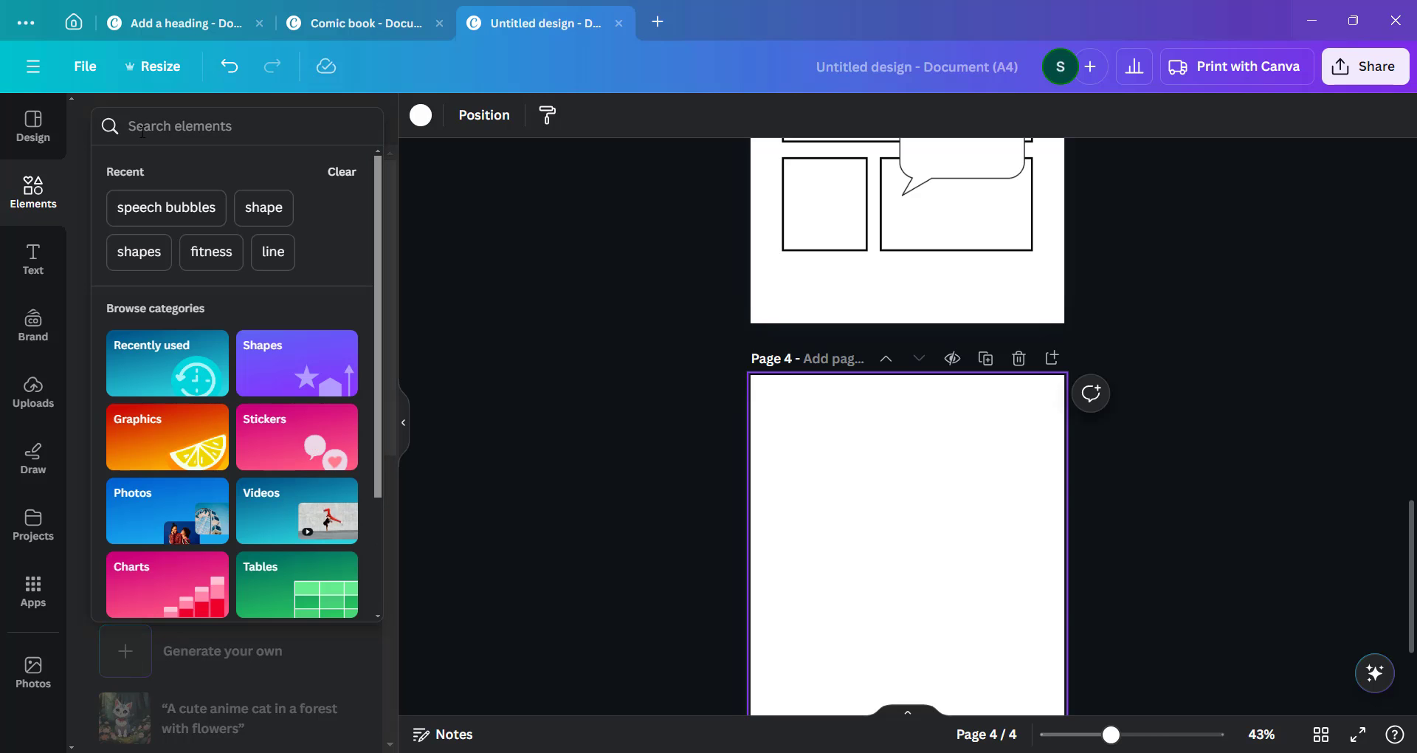
{"action": "type", "text": "sh"}
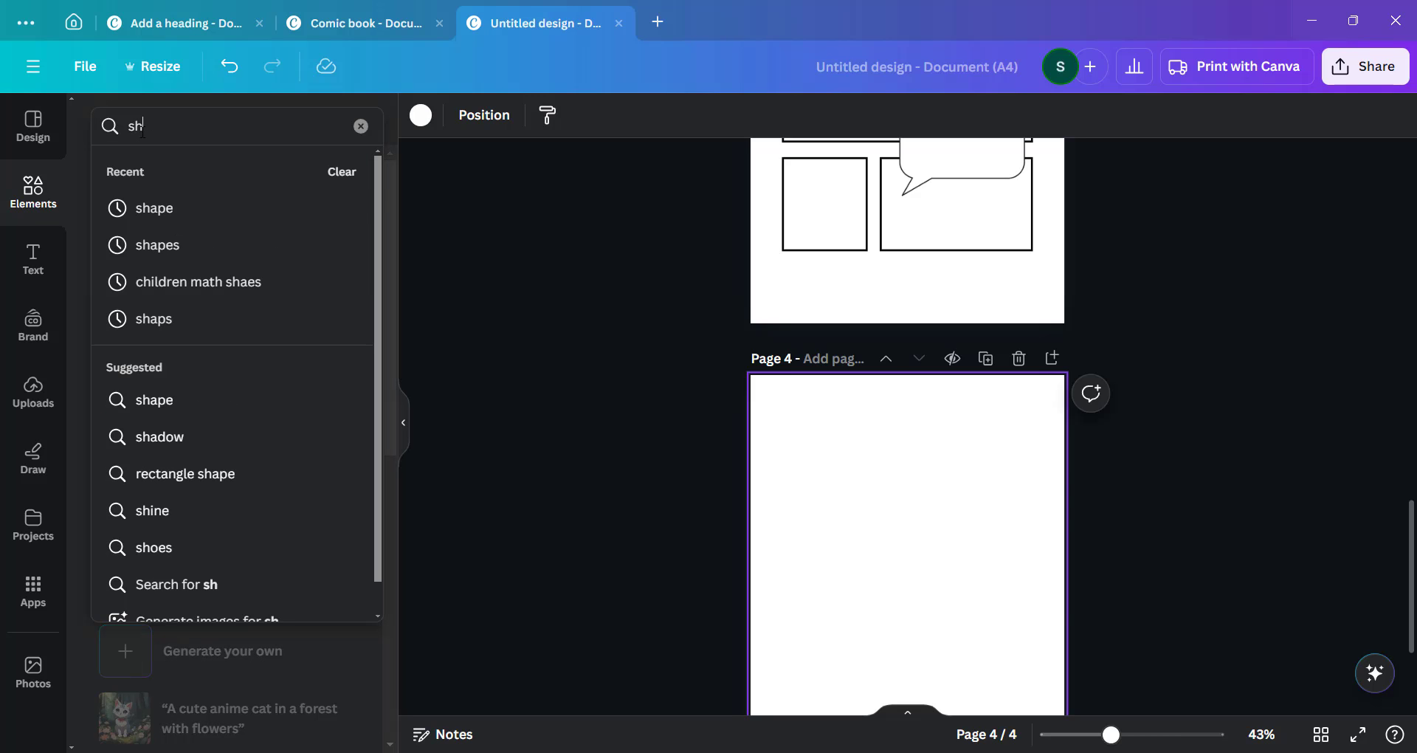
{"action": "type", "text": "apes"}
{"action": "key", "text": "Return"}
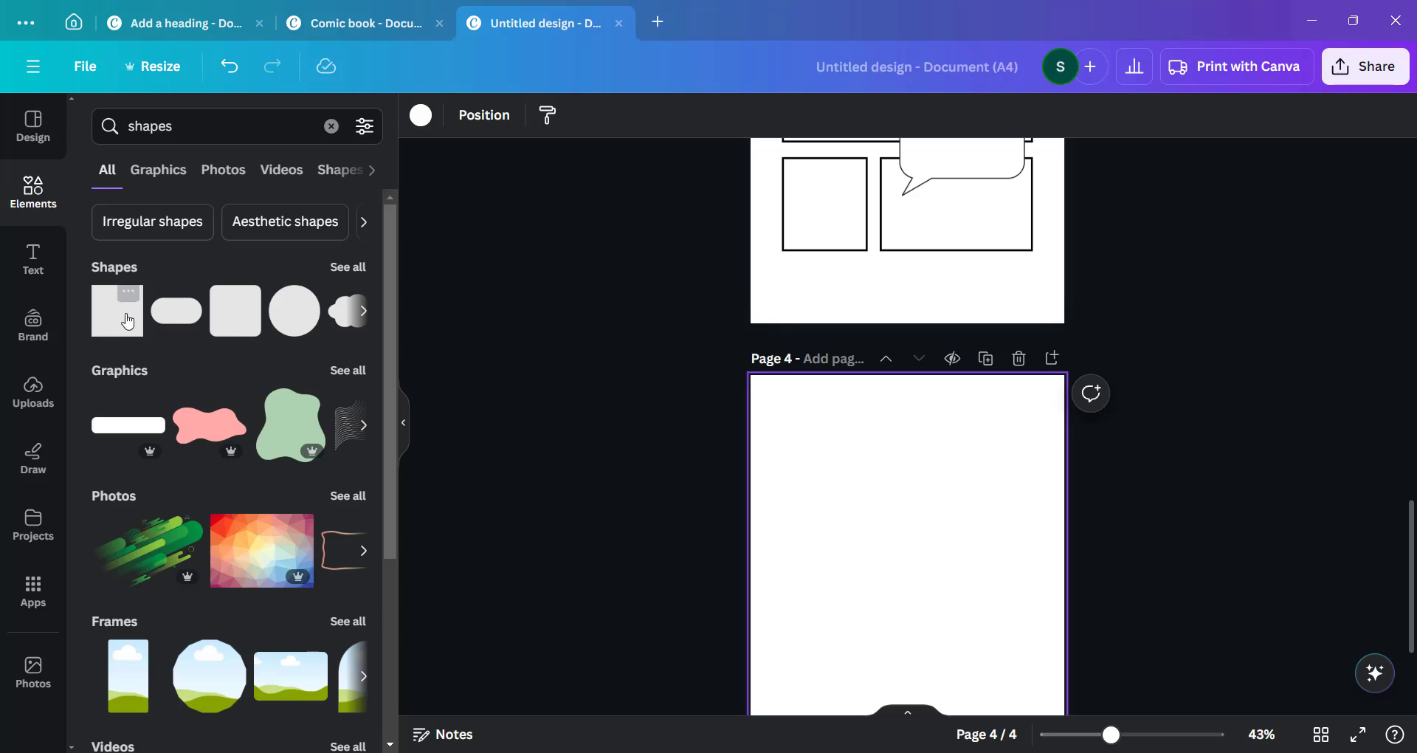
{"action": "left_click_drag", "start_coordinate": [118, 310], "coordinate": [1027, 487]}
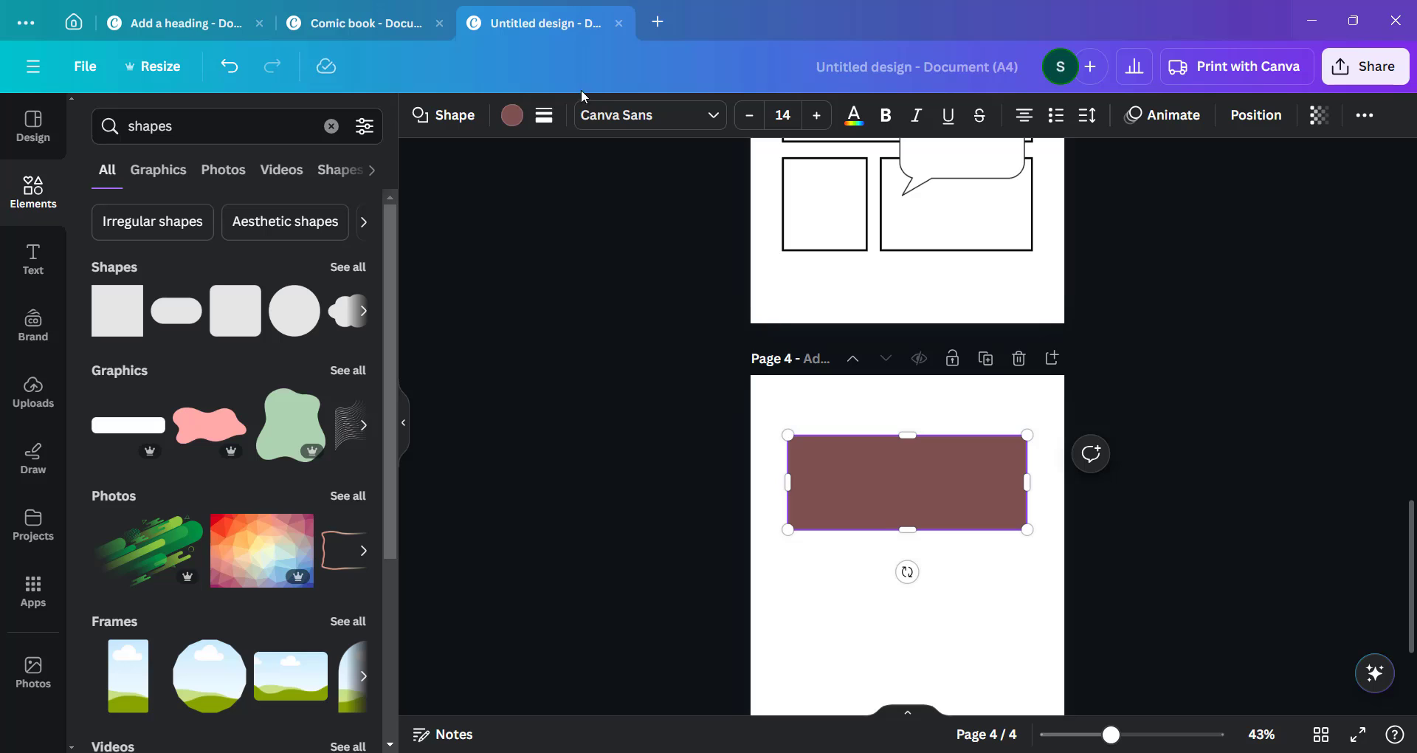
Fill the fourth page's wide rectangle white and give it a solid border of weight 5 with corner rounding 16
{"action": "left_click", "coordinate": [511, 115]}
{"action": "left_click", "coordinate": [352, 227]}
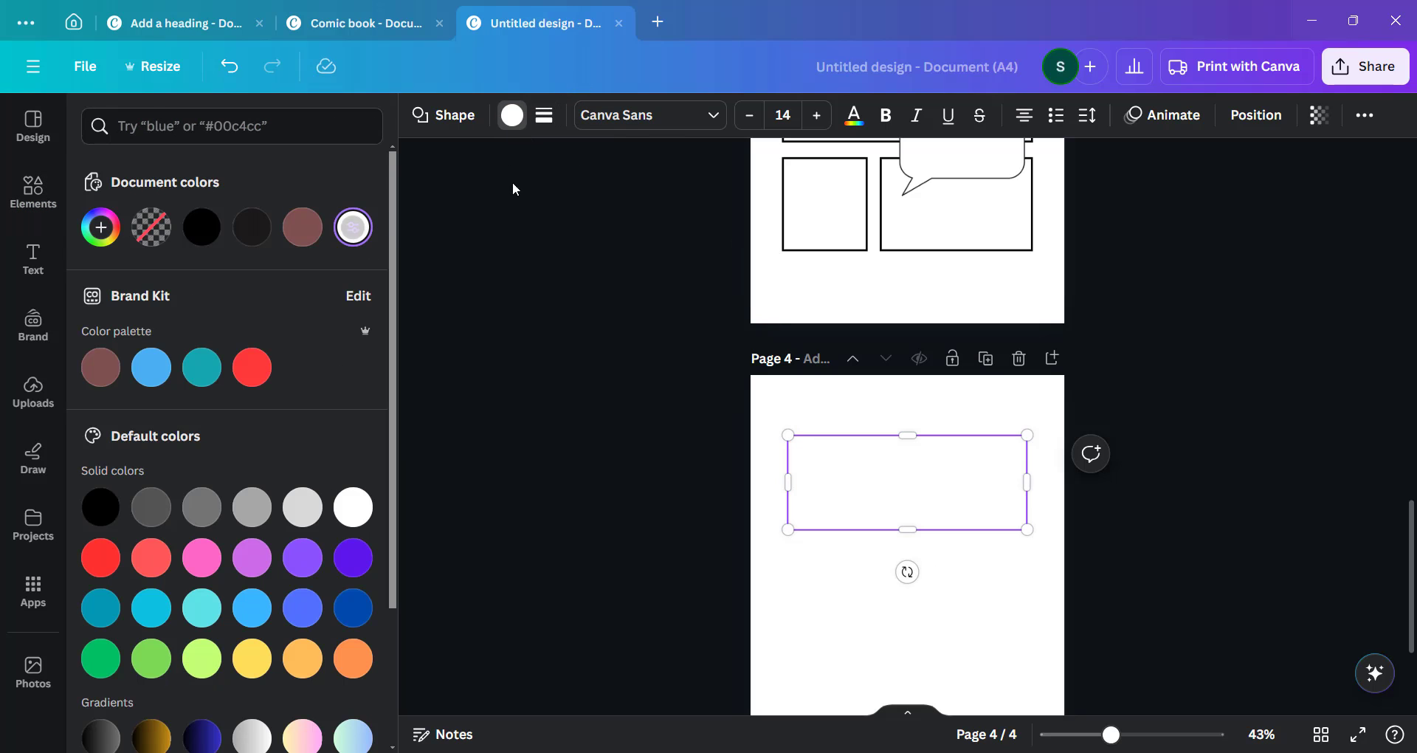
{"action": "left_click", "coordinate": [543, 114]}
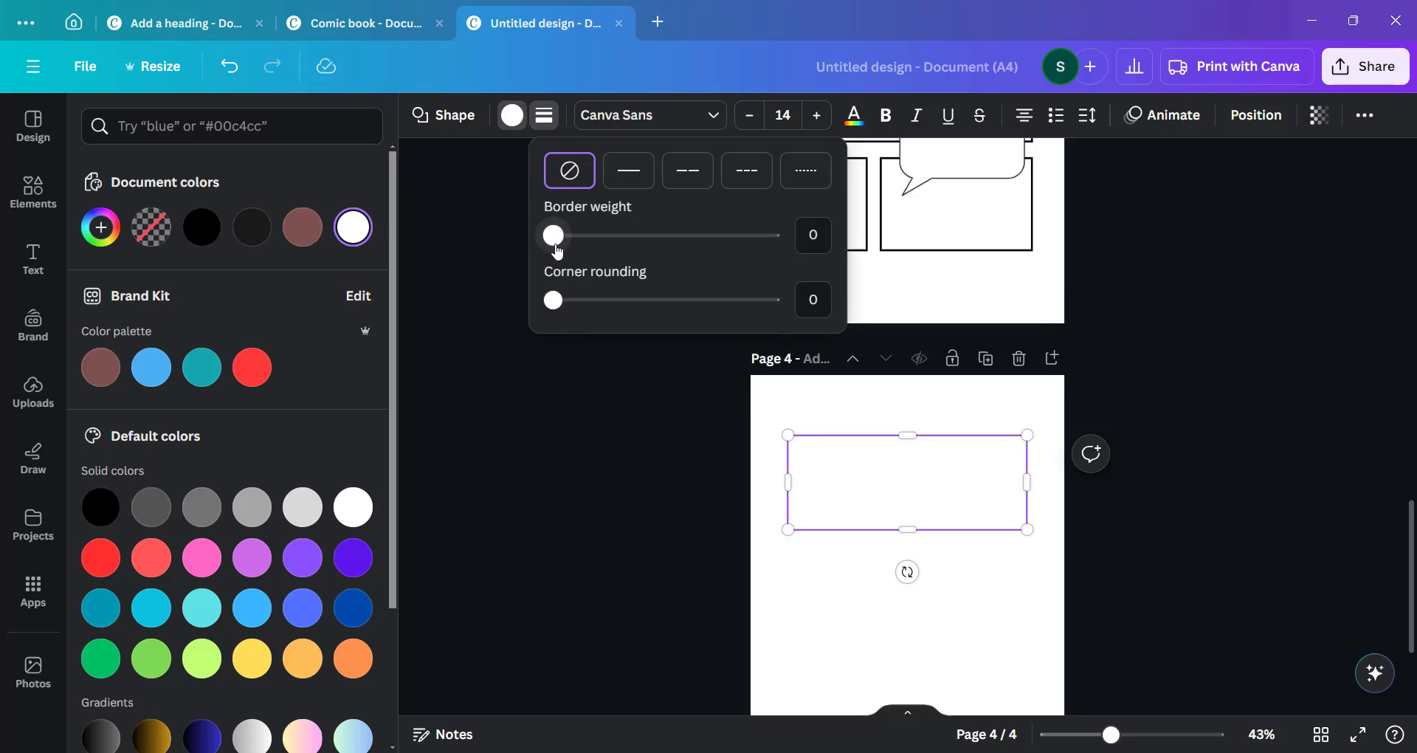
{"action": "left_click_drag", "start_coordinate": [552, 236], "coordinate": [596, 250]}
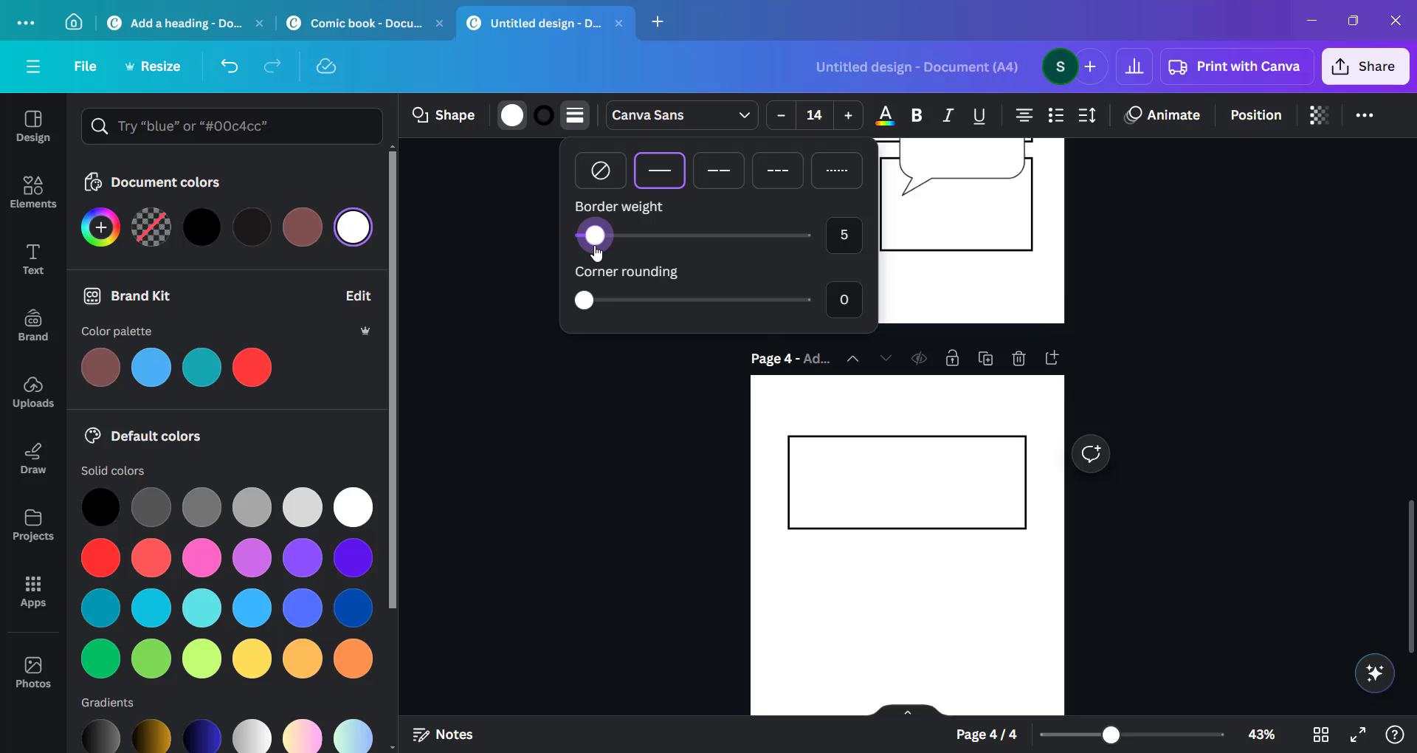
{"action": "left_click", "coordinate": [843, 234]}
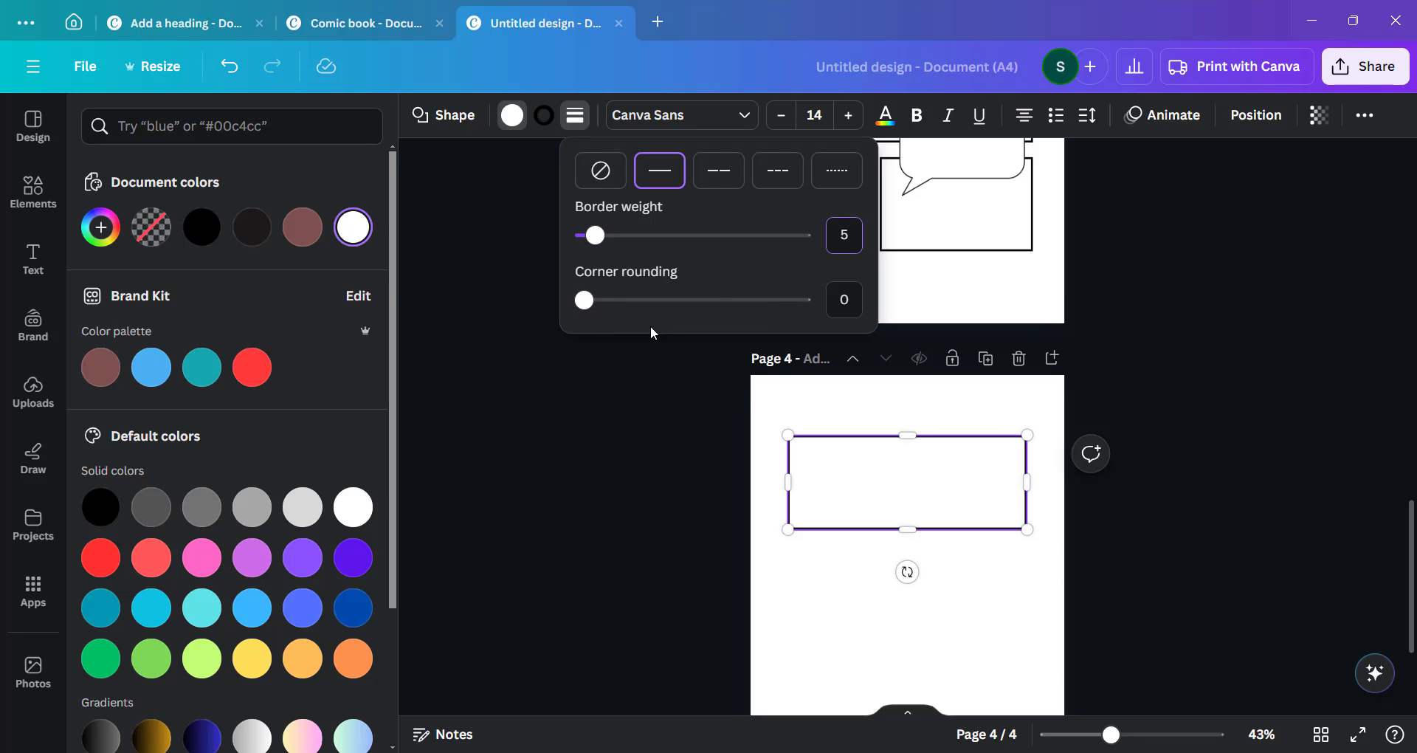
{"action": "left_click_drag", "start_coordinate": [596, 310], "coordinate": [621, 320]}
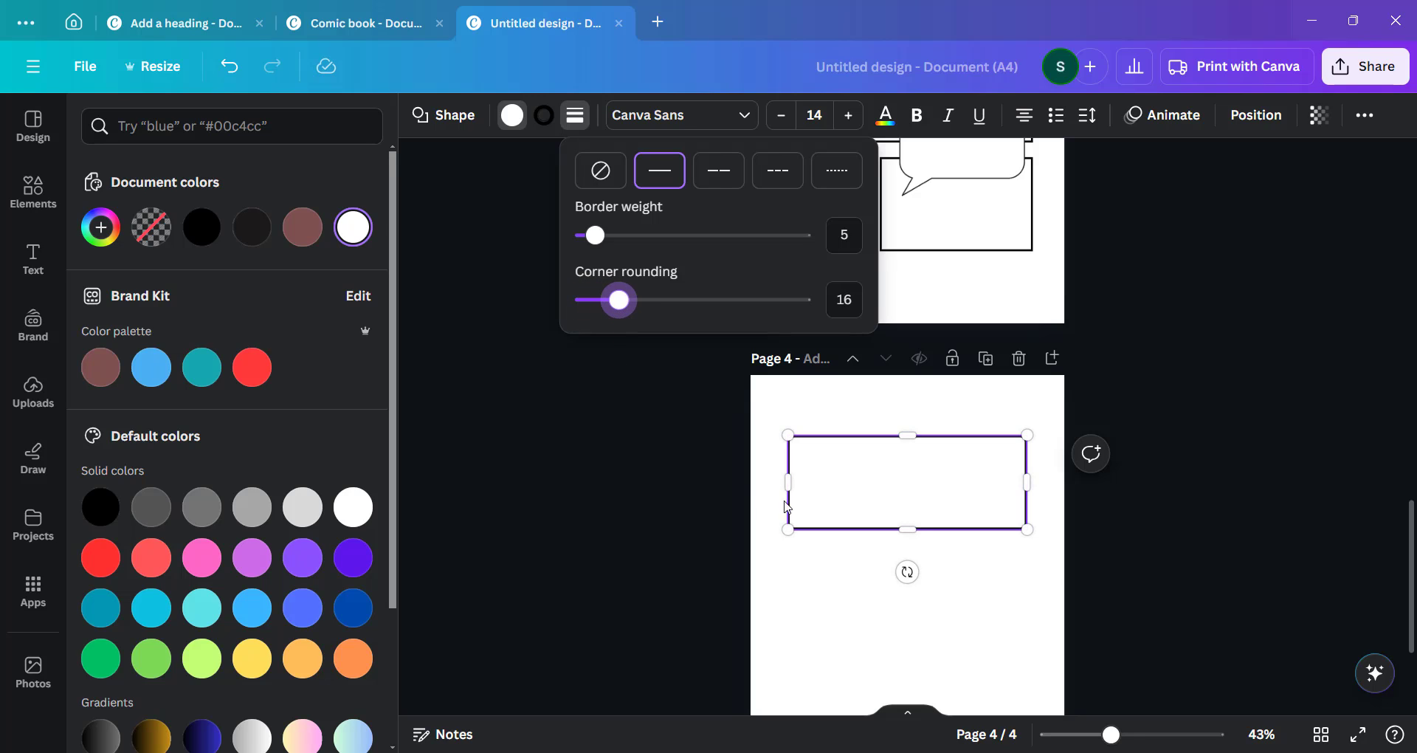
{"action": "left_click", "coordinate": [861, 511]}
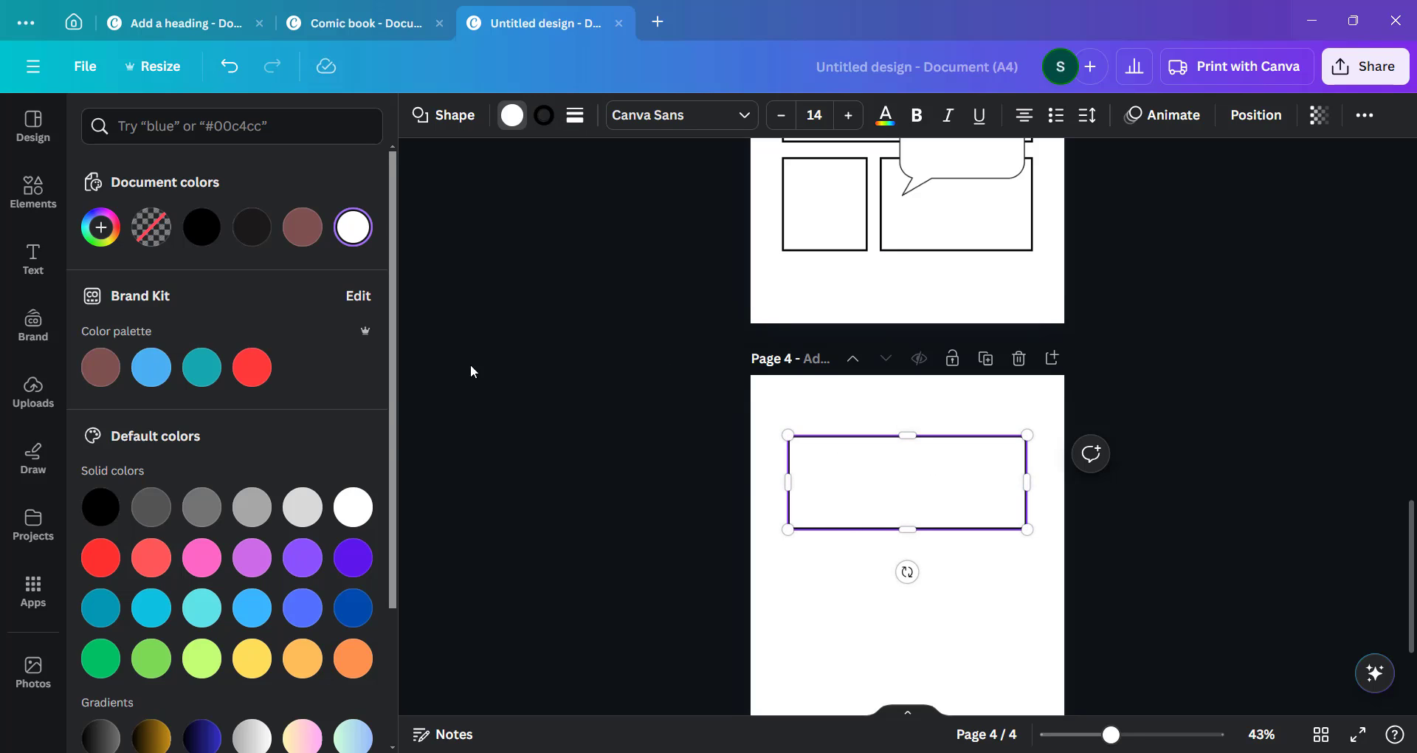
Add a heading text box inside the fourth page's bordered rectangle, adjusting its position and width to fit within the frame
{"action": "left_click", "coordinate": [35, 281]}
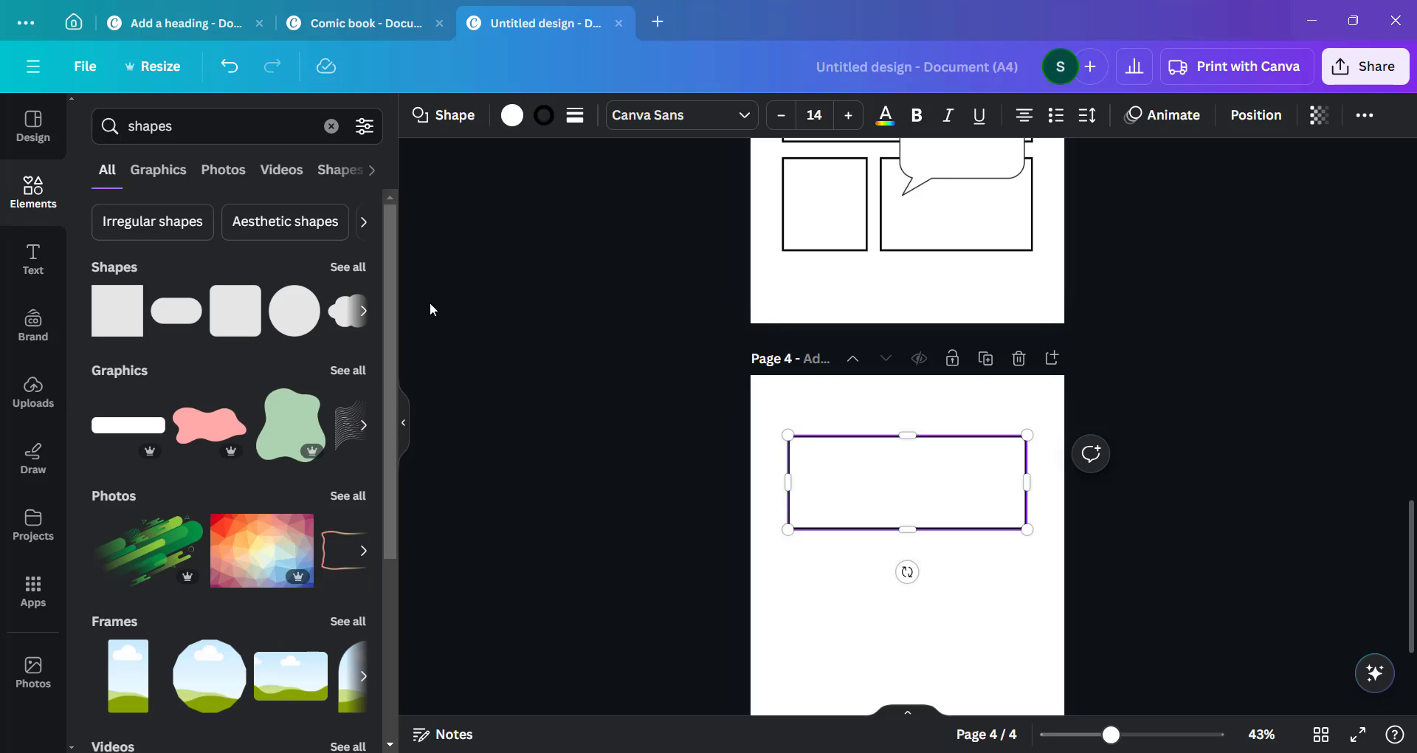
{"action": "left_click", "coordinate": [36, 264]}
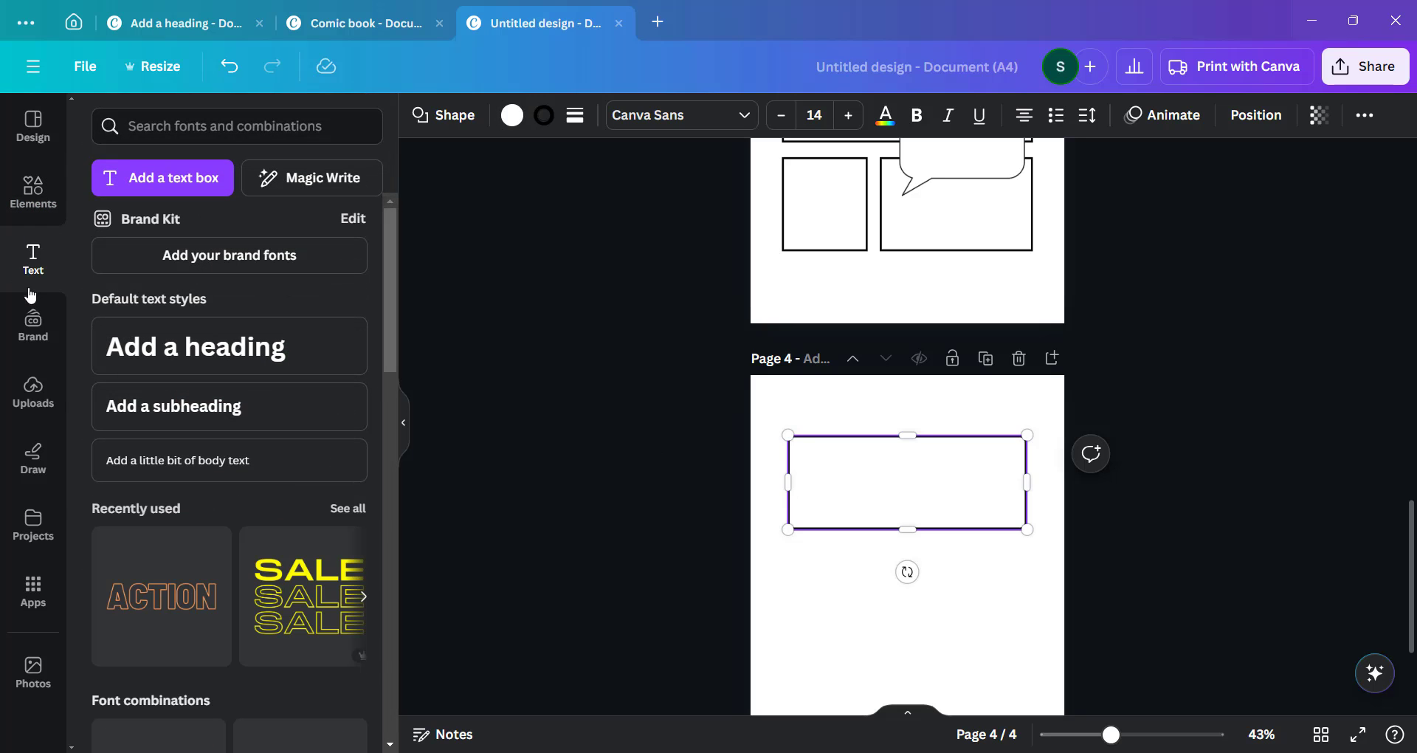
{"action": "left_click_drag", "start_coordinate": [175, 357], "coordinate": [881, 479]}
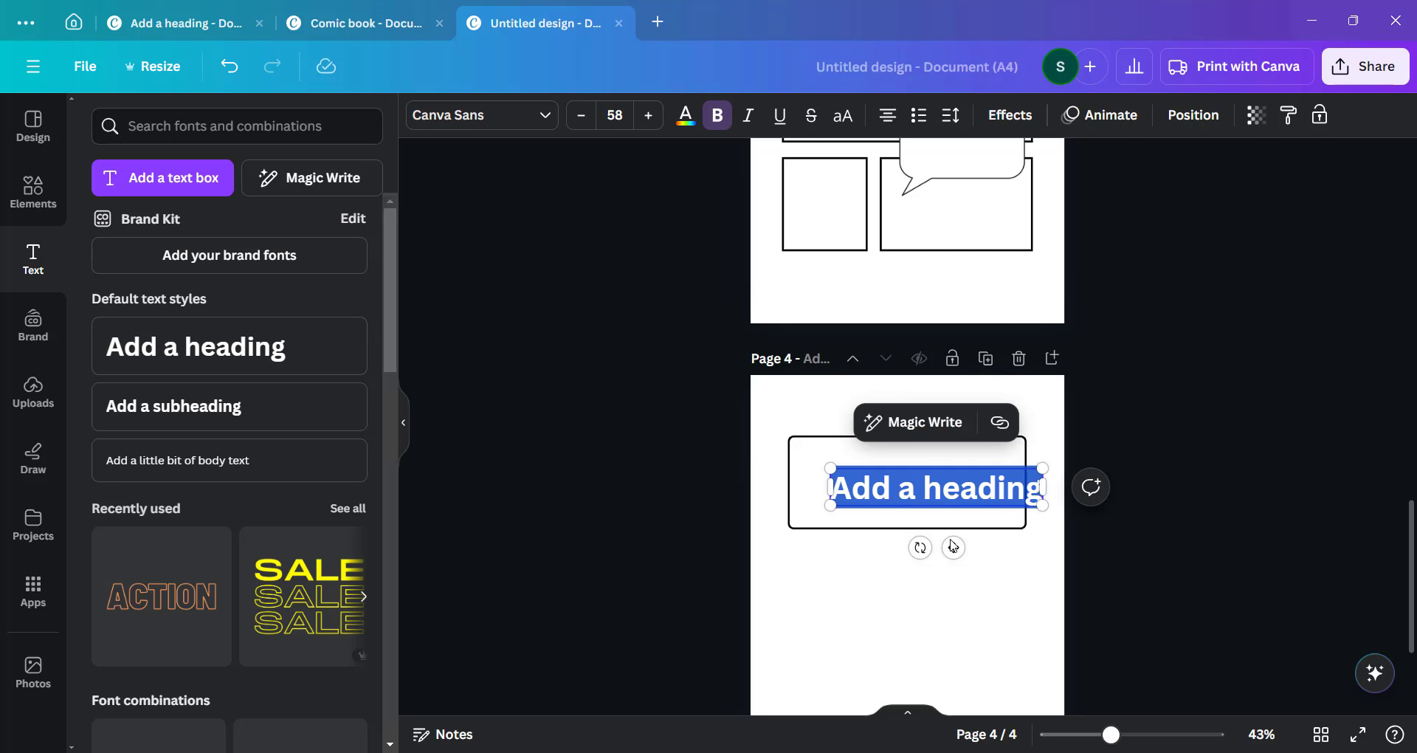
{"action": "left_click_drag", "start_coordinate": [953, 547], "coordinate": [924, 543]}
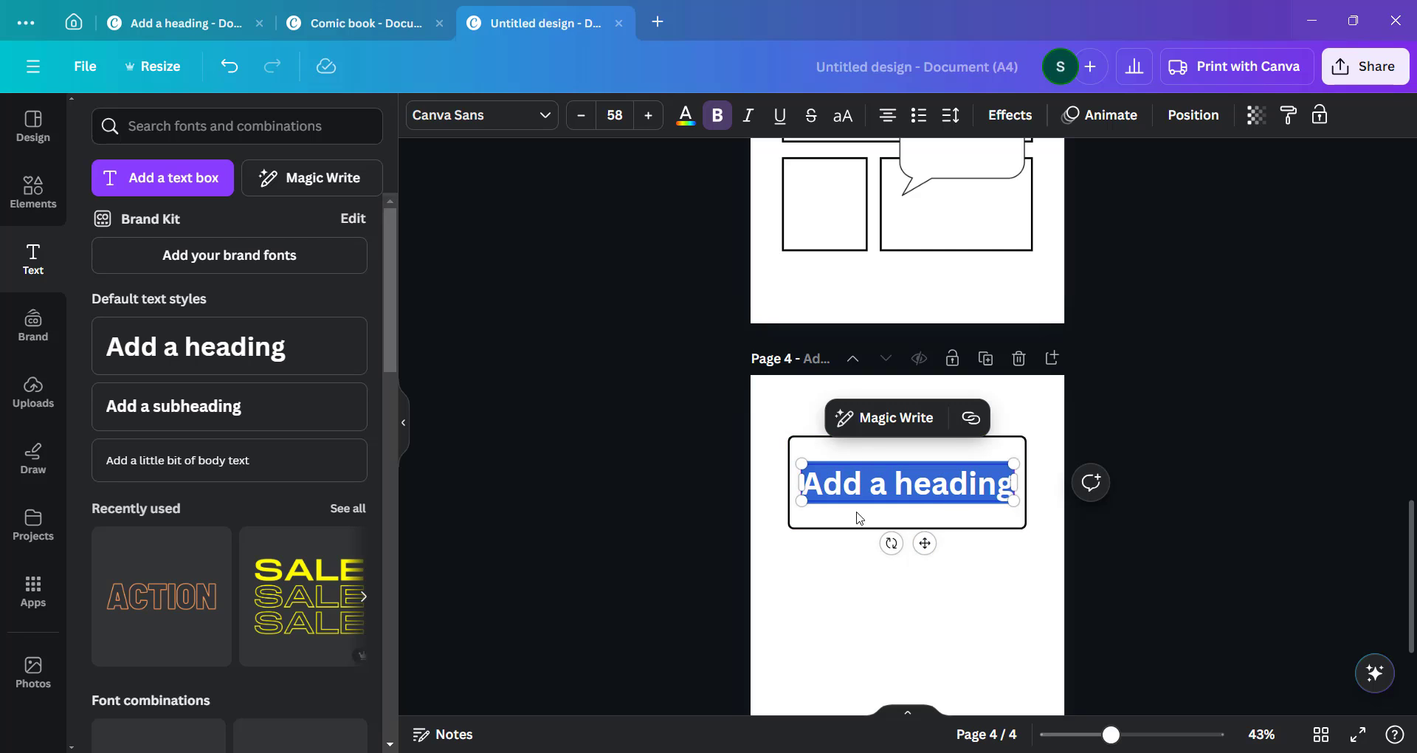
{"action": "left_click_drag", "start_coordinate": [924, 542], "coordinate": [937, 546]}
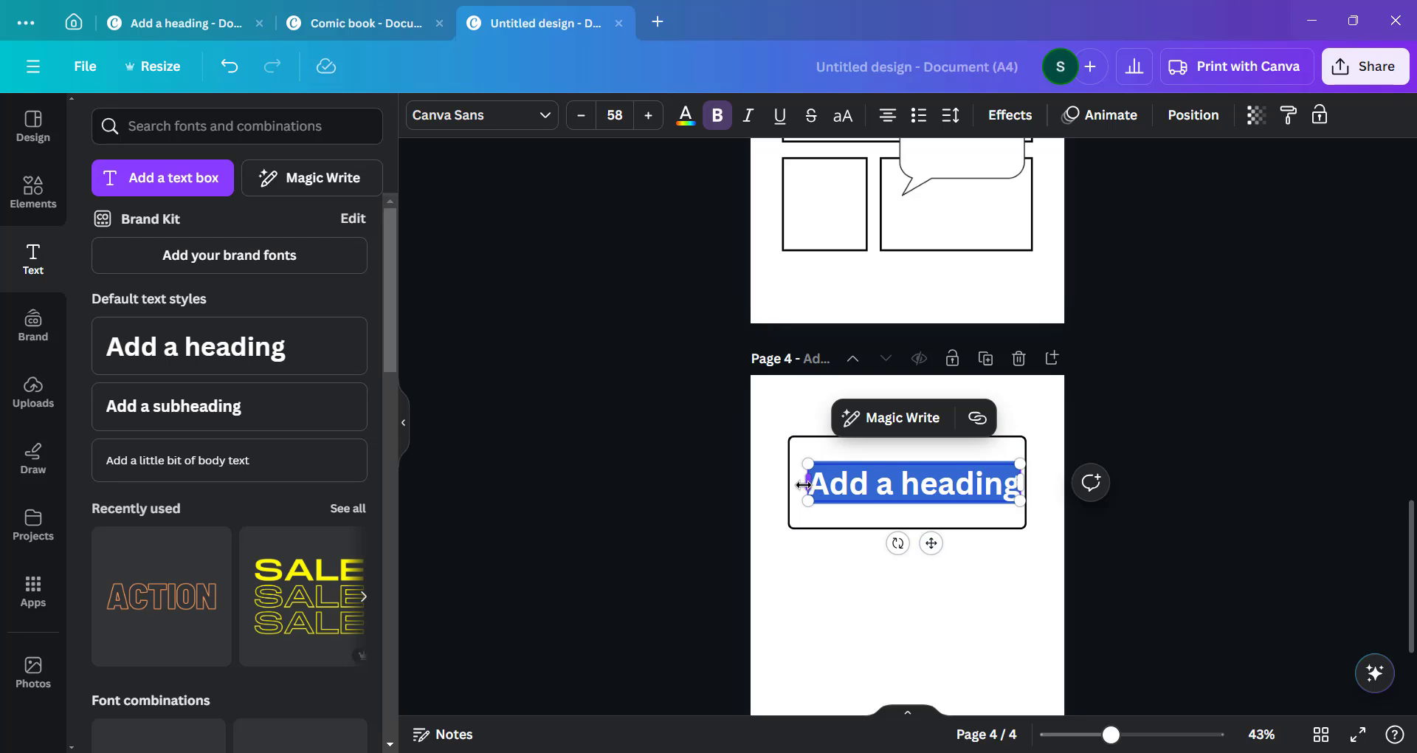
{"action": "left_click_drag", "start_coordinate": [803, 484], "coordinate": [796, 484]}
Replace the placeholder heading text in the bordered rectangle with "Comic book"
{"action": "left_click", "coordinate": [877, 492]}
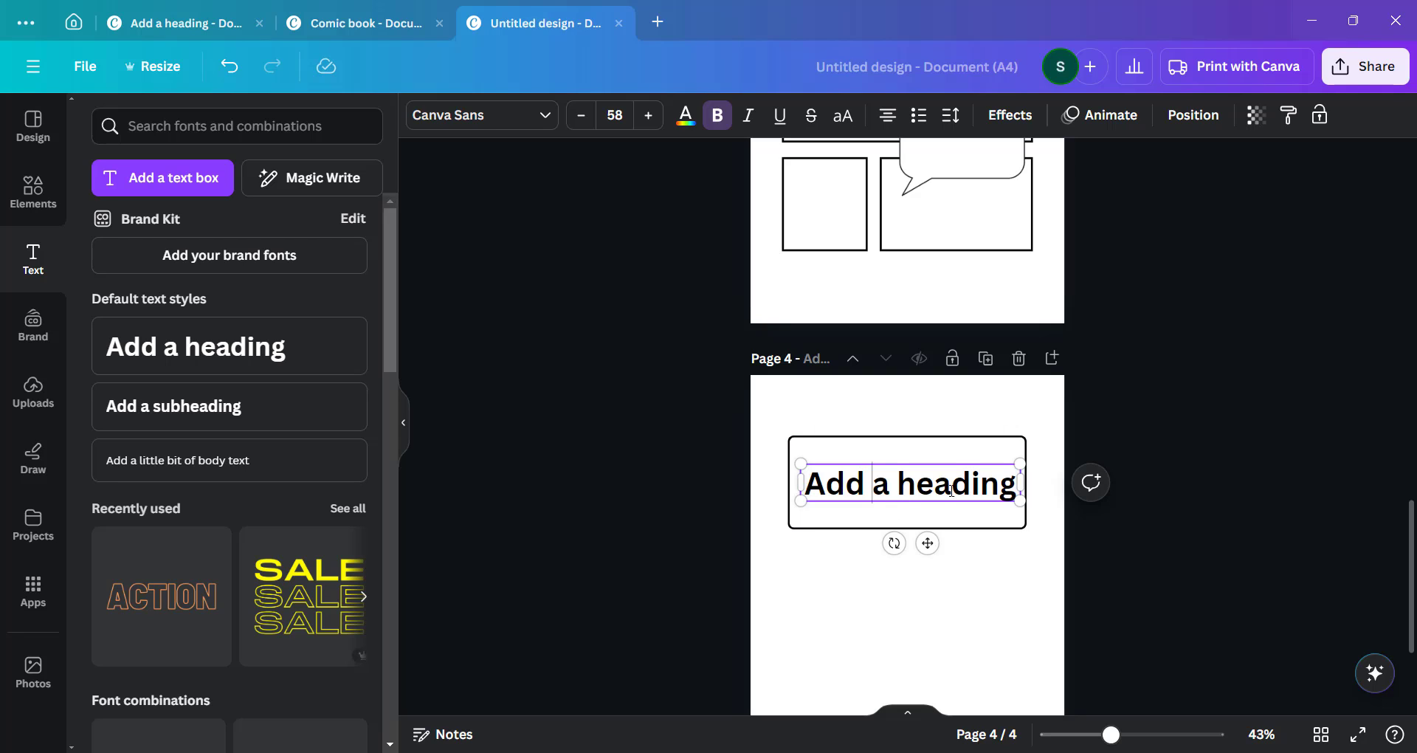
{"action": "left_click_drag", "start_coordinate": [981, 492], "coordinate": [867, 488]}
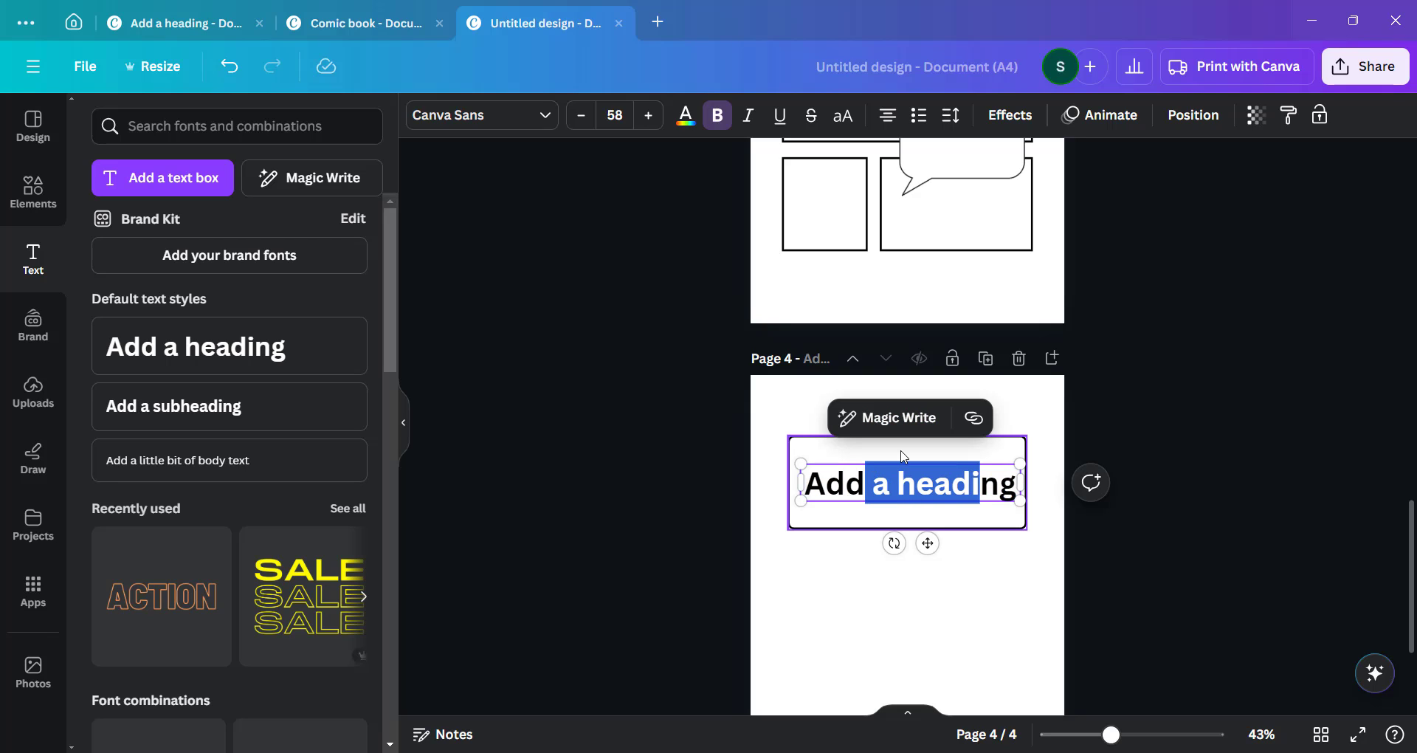
{"action": "key", "text": "ctrl+a"}
{"action": "type", "text": "co"}
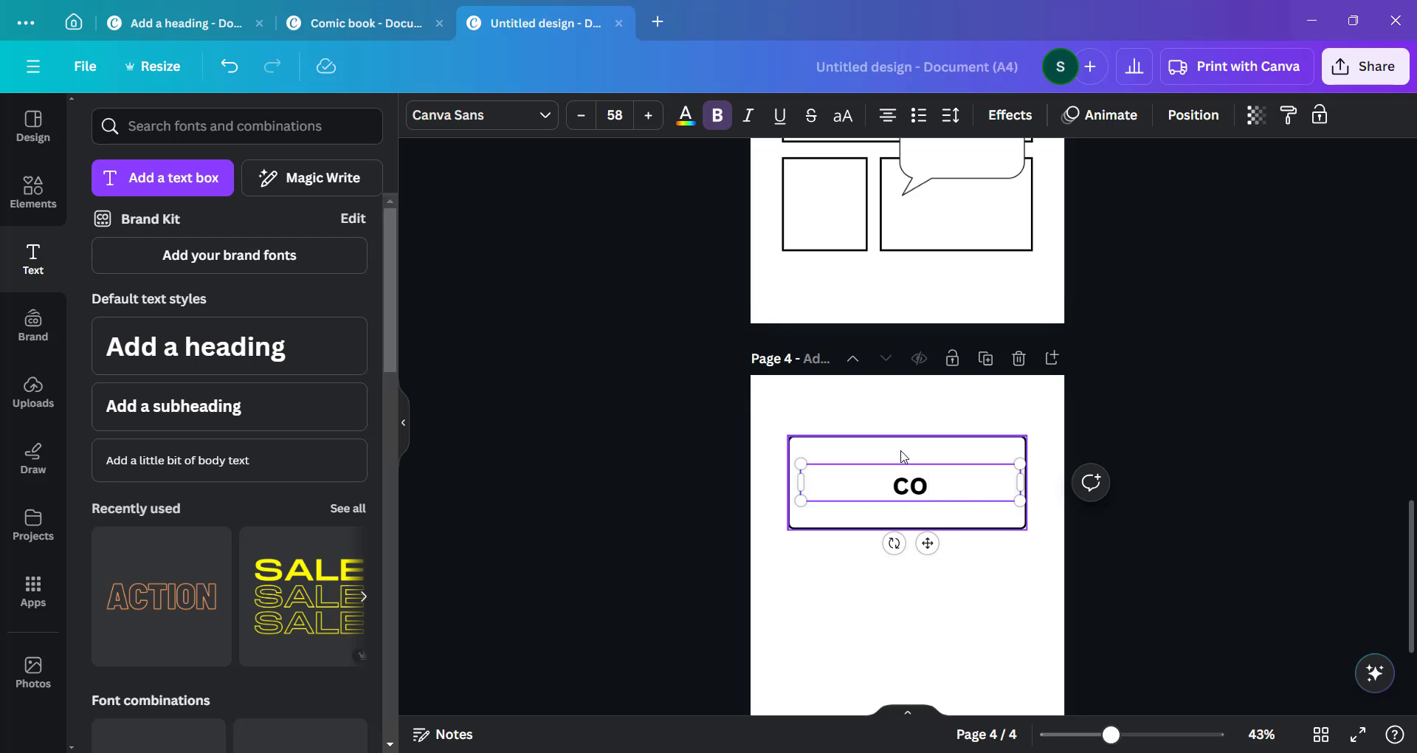
{"action": "type", "text": "mic b"}
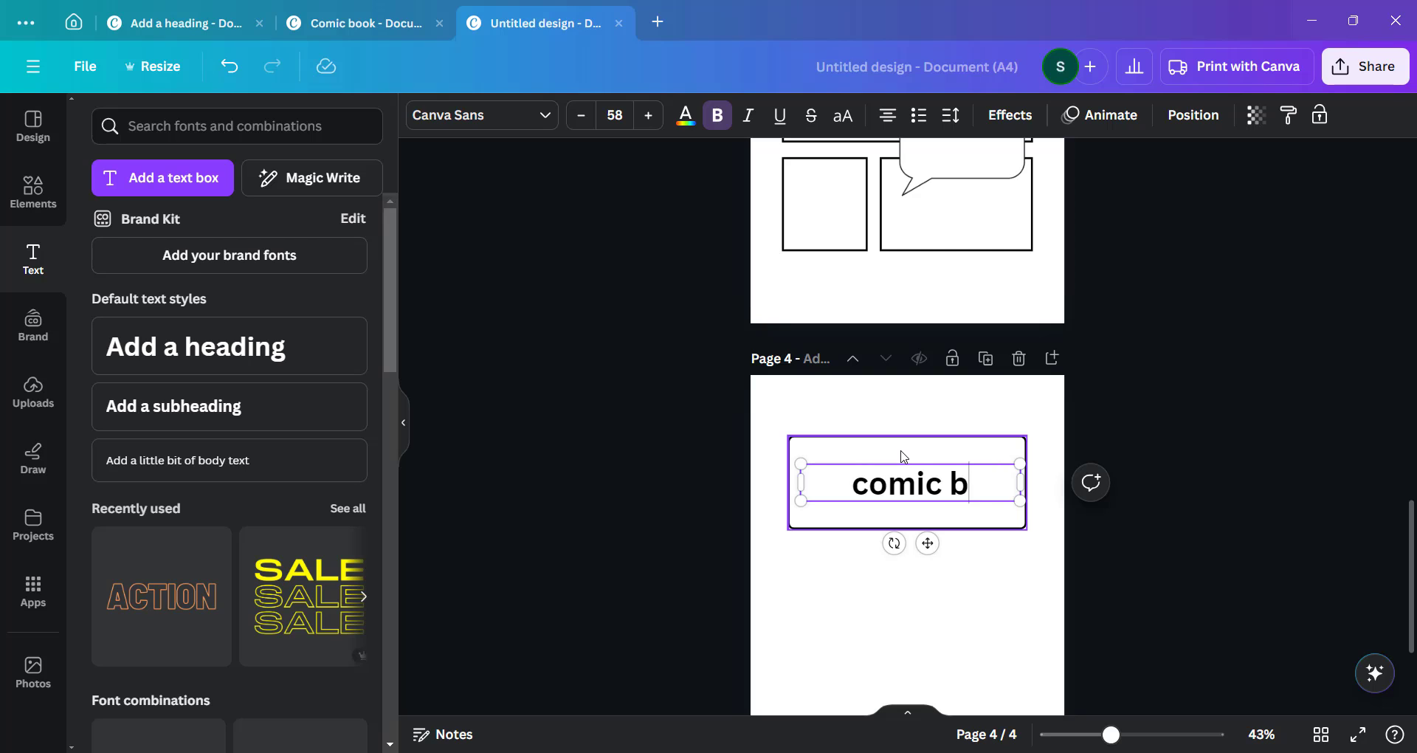
{"action": "type", "text": "ook"}
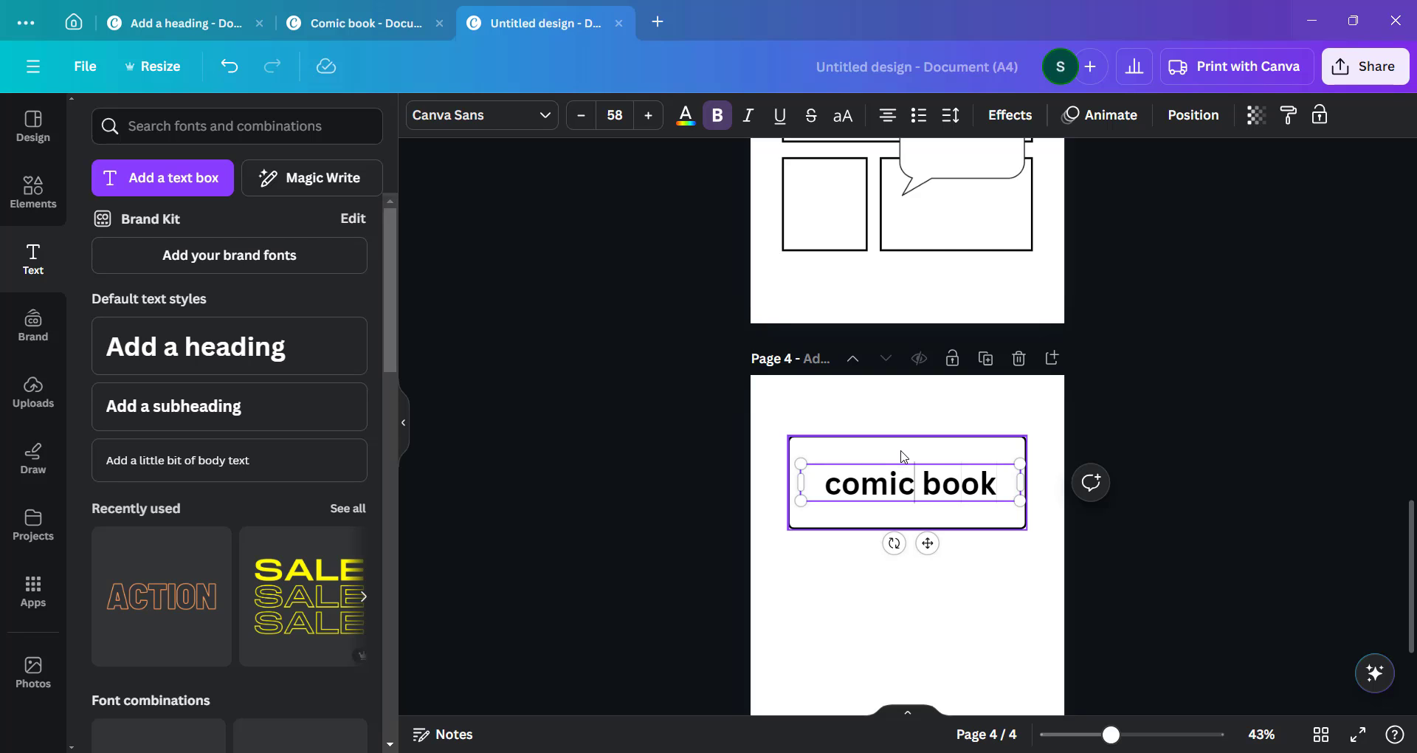
{"action": "key", "text": "BackSpace"}
{"action": "type", "text": "C"}
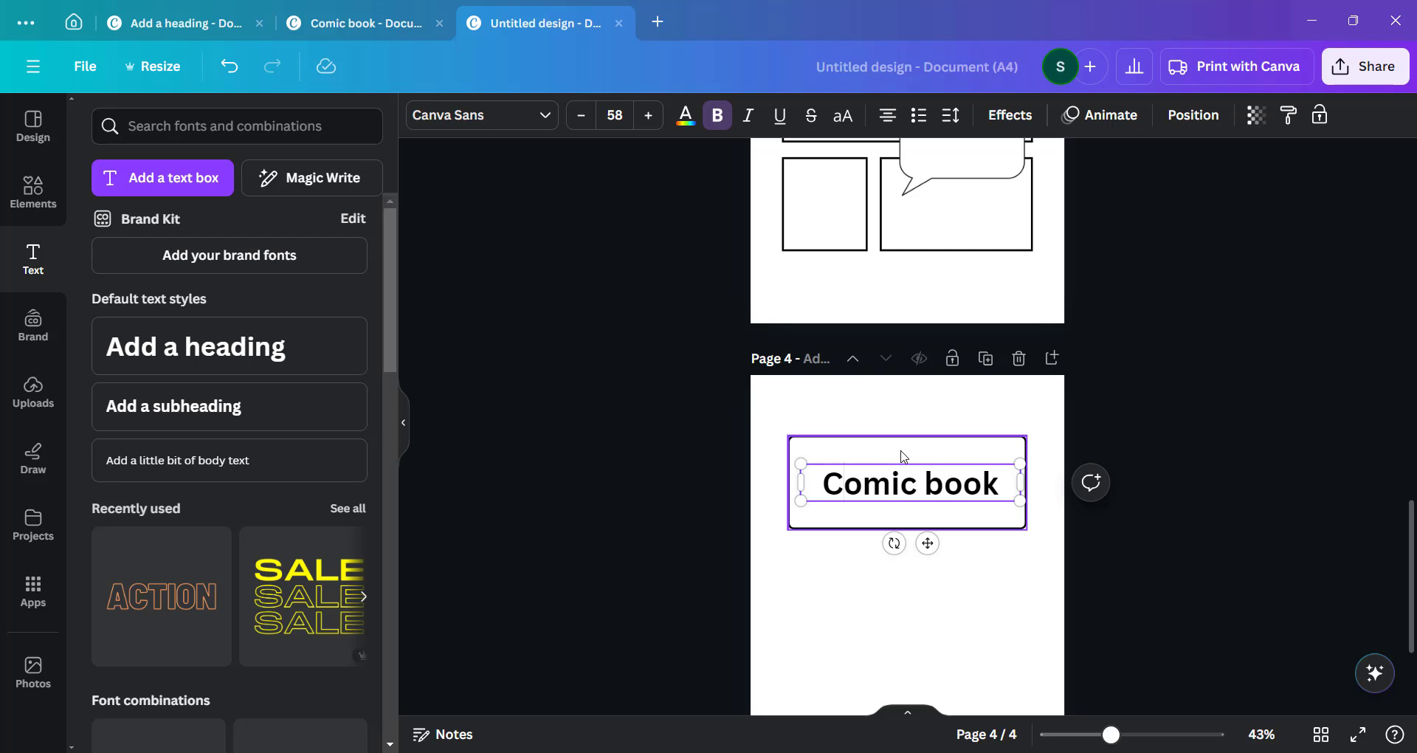
{"action": "scroll", "coordinate": [937, 464], "scroll_direction": "down", "scroll_amount": 3}
{"action": "left_click", "coordinate": [933, 448]}
{"action": "scroll", "coordinate": [874, 402], "scroll_direction": "up", "scroll_amount": 2}
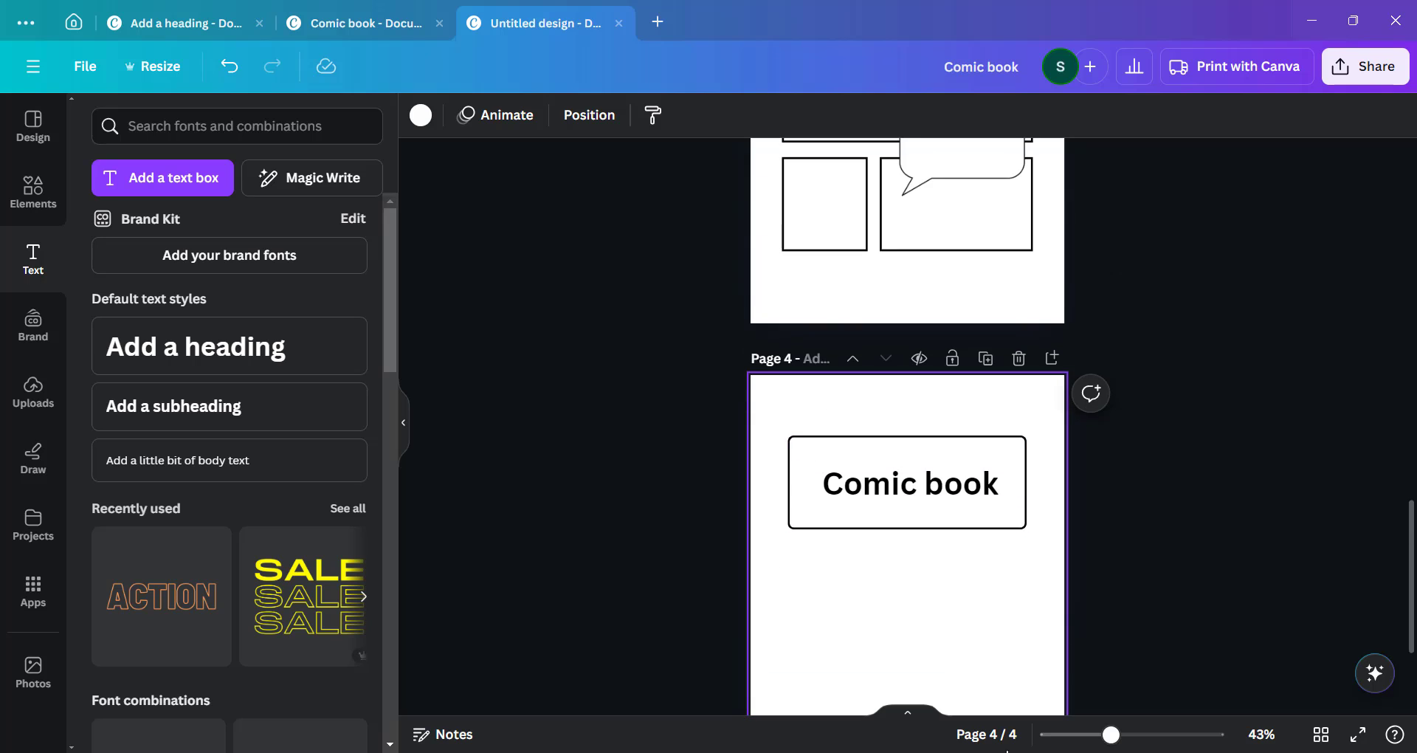
Add a second heading reading "by" near the bottom of the fourth page, shrunk to font size 44.2 and shifted toward the page's left side
{"action": "scroll", "coordinate": [892, 462], "scroll_direction": "down", "scroll_amount": 3}
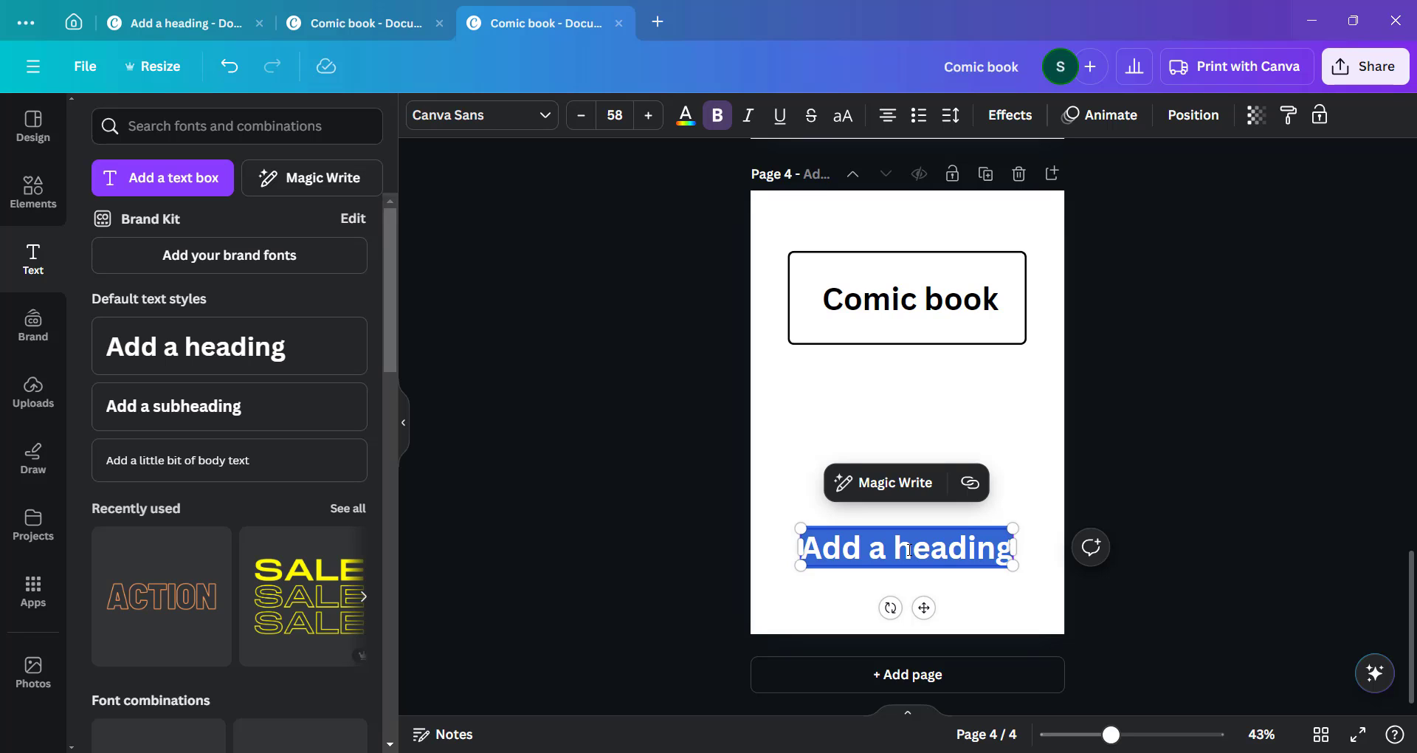
{"action": "type", "text": "by"}
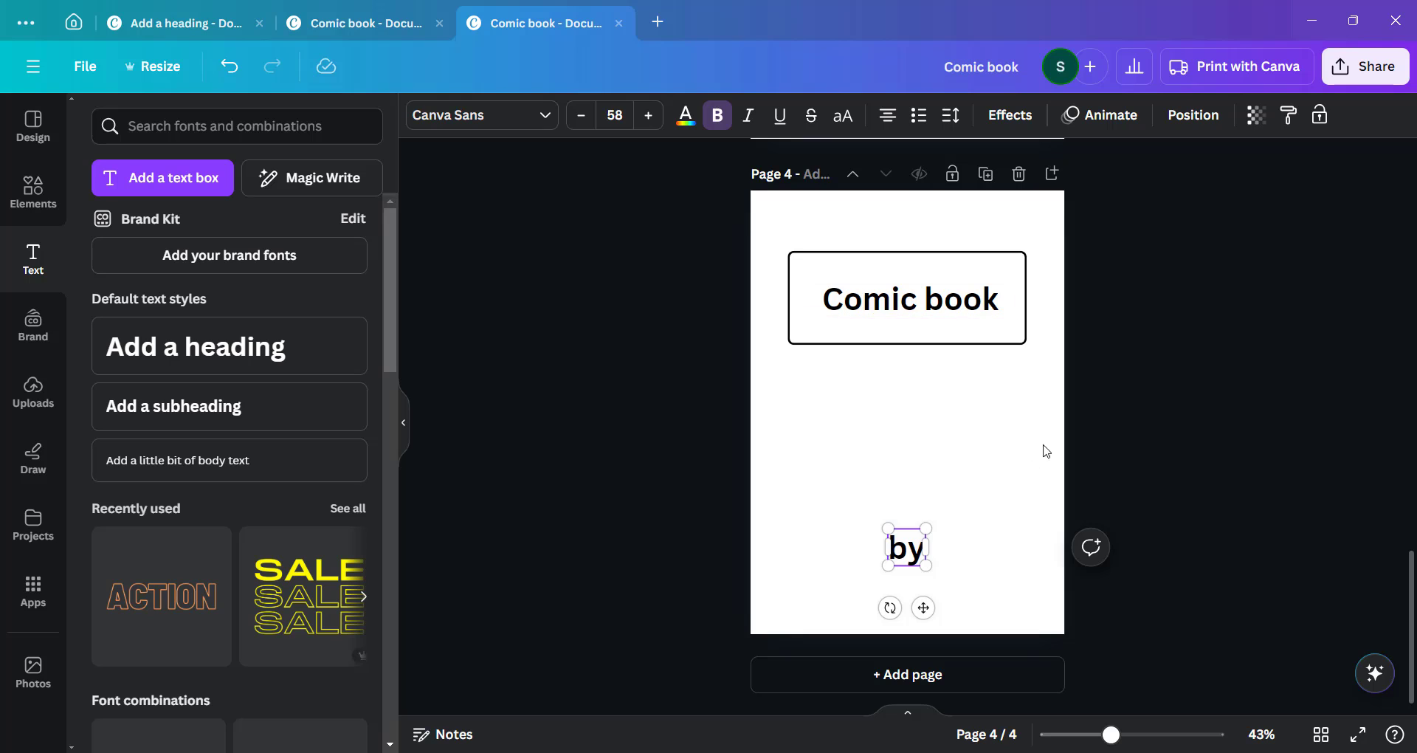
{"action": "left_click", "coordinate": [998, 530]}
{"action": "left_click", "coordinate": [906, 550]}
{"action": "left_click_drag", "start_coordinate": [906, 549], "coordinate": [835, 580]}
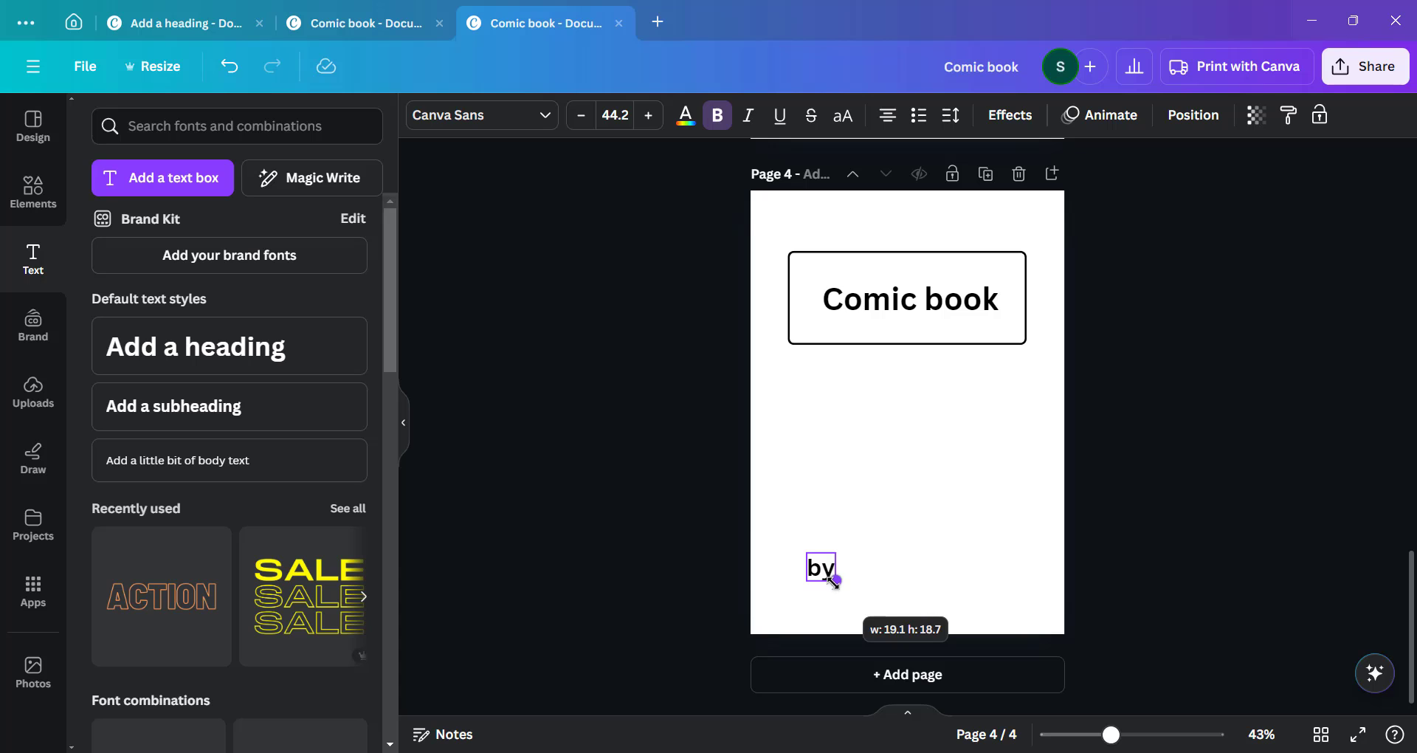
Search the elements library for "line", place the plain straight line just after "by" and lengthen it
{"action": "left_click", "coordinate": [31, 183]}
{"action": "left_click_drag", "start_coordinate": [184, 127], "coordinate": [61, 155]}
{"action": "type", "text": "line"}
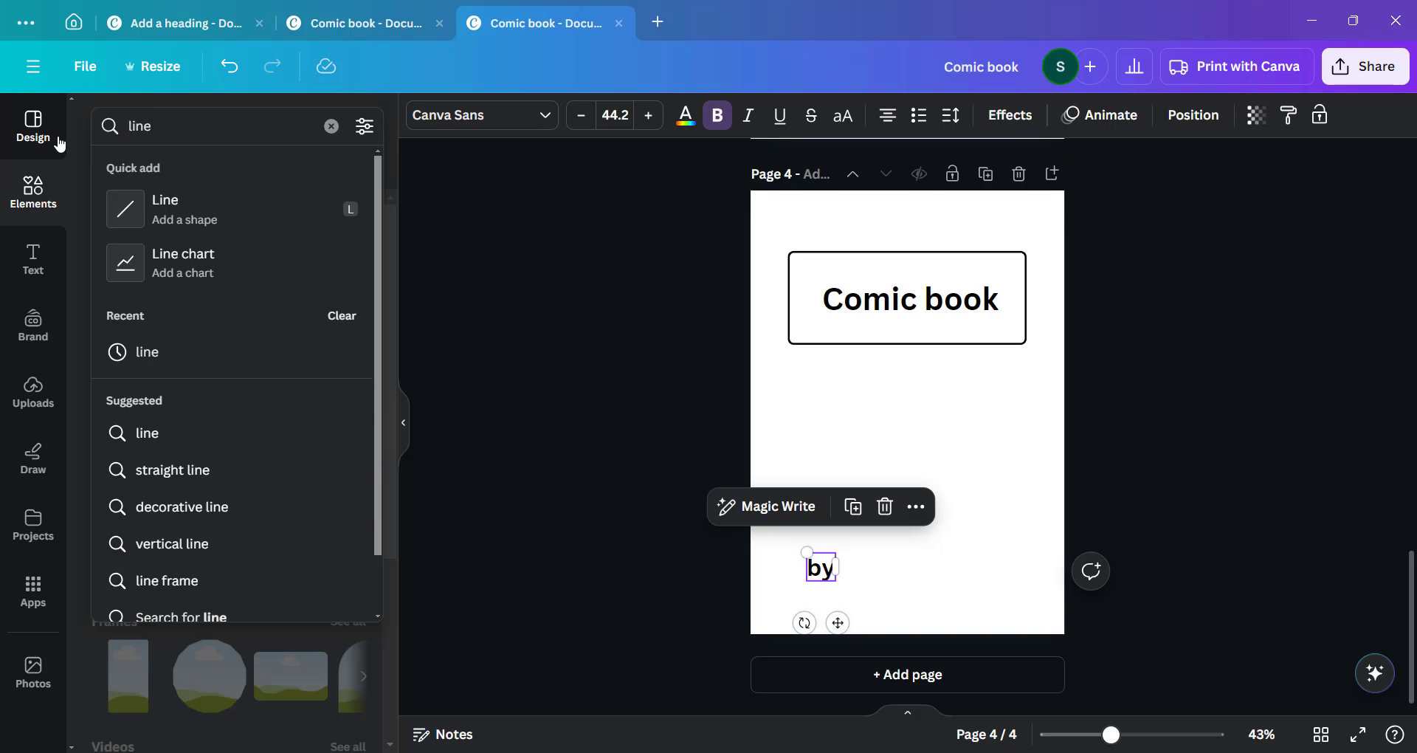
{"action": "key", "text": "Return"}
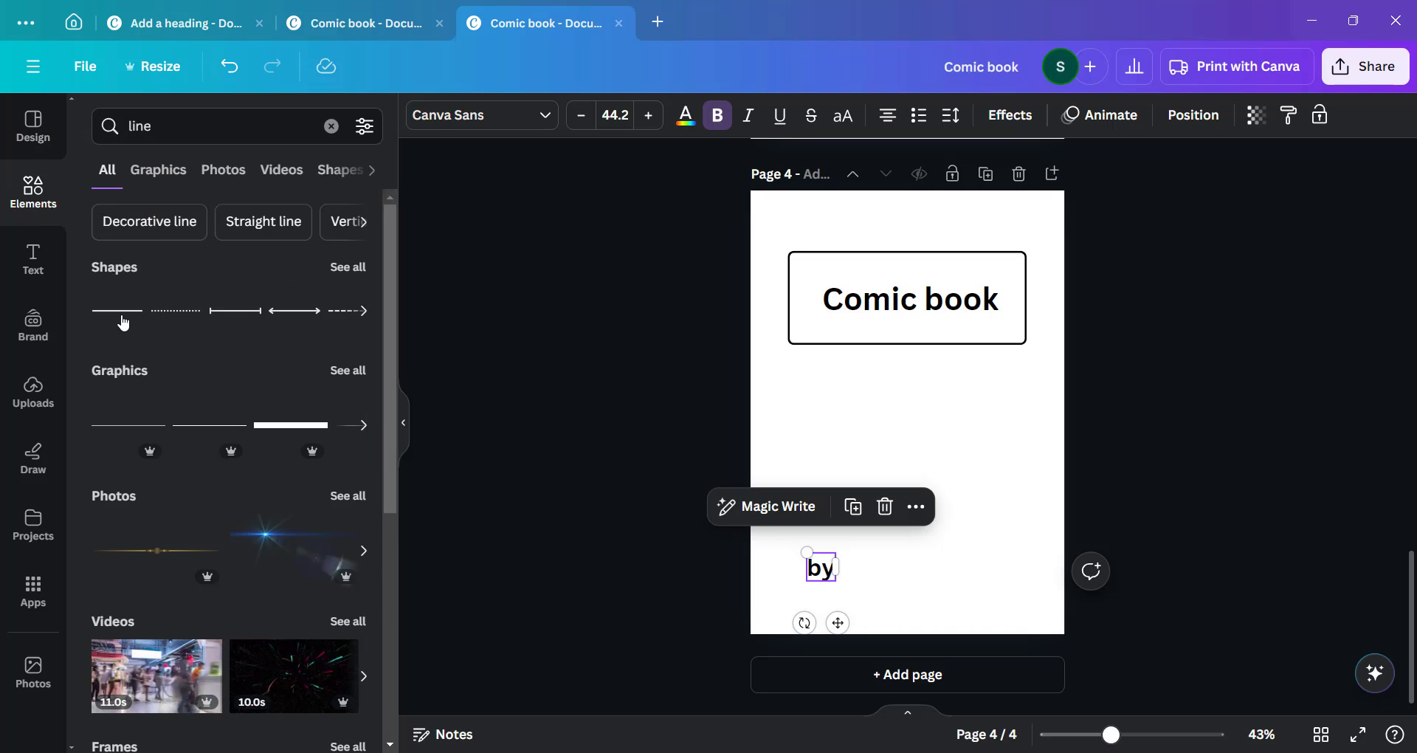
{"action": "left_click_drag", "start_coordinate": [127, 317], "coordinate": [880, 614]}
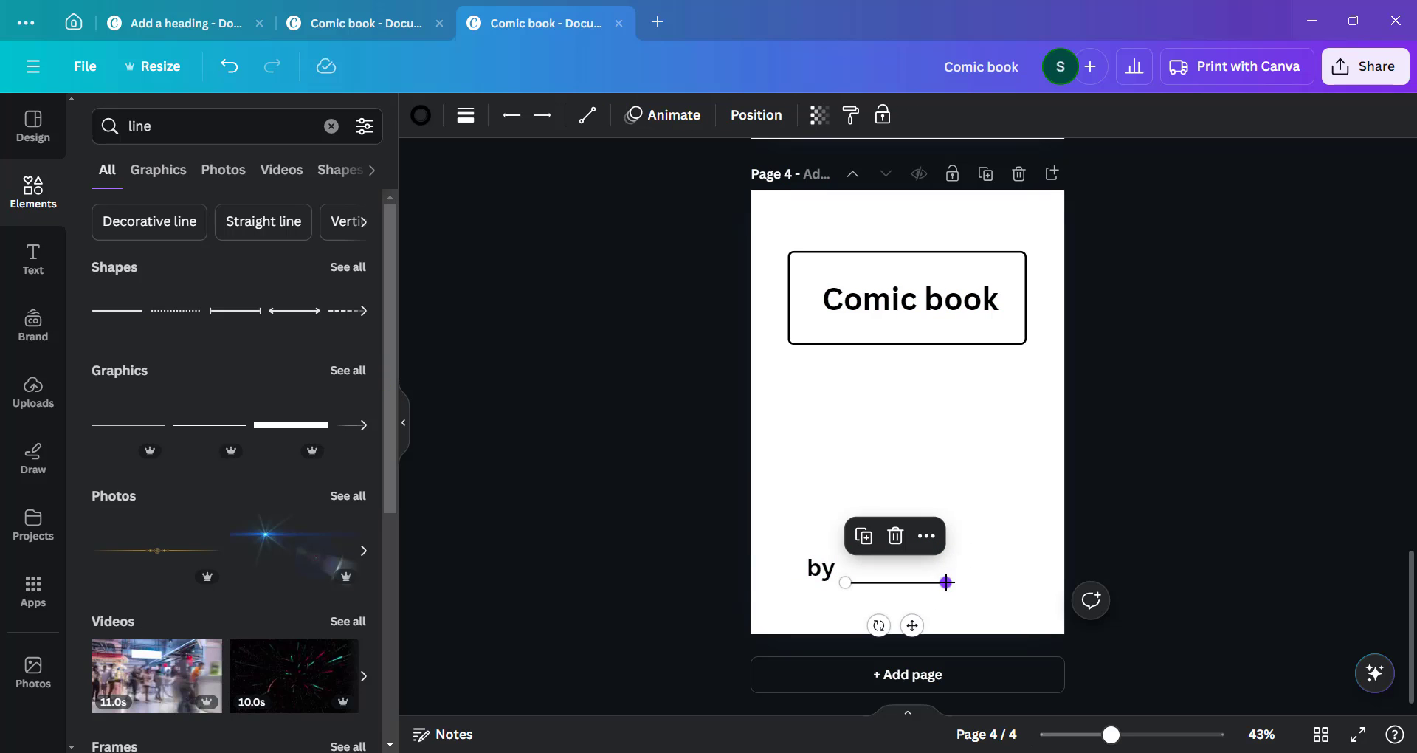
{"action": "left_click_drag", "start_coordinate": [946, 583], "coordinate": [981, 580]}
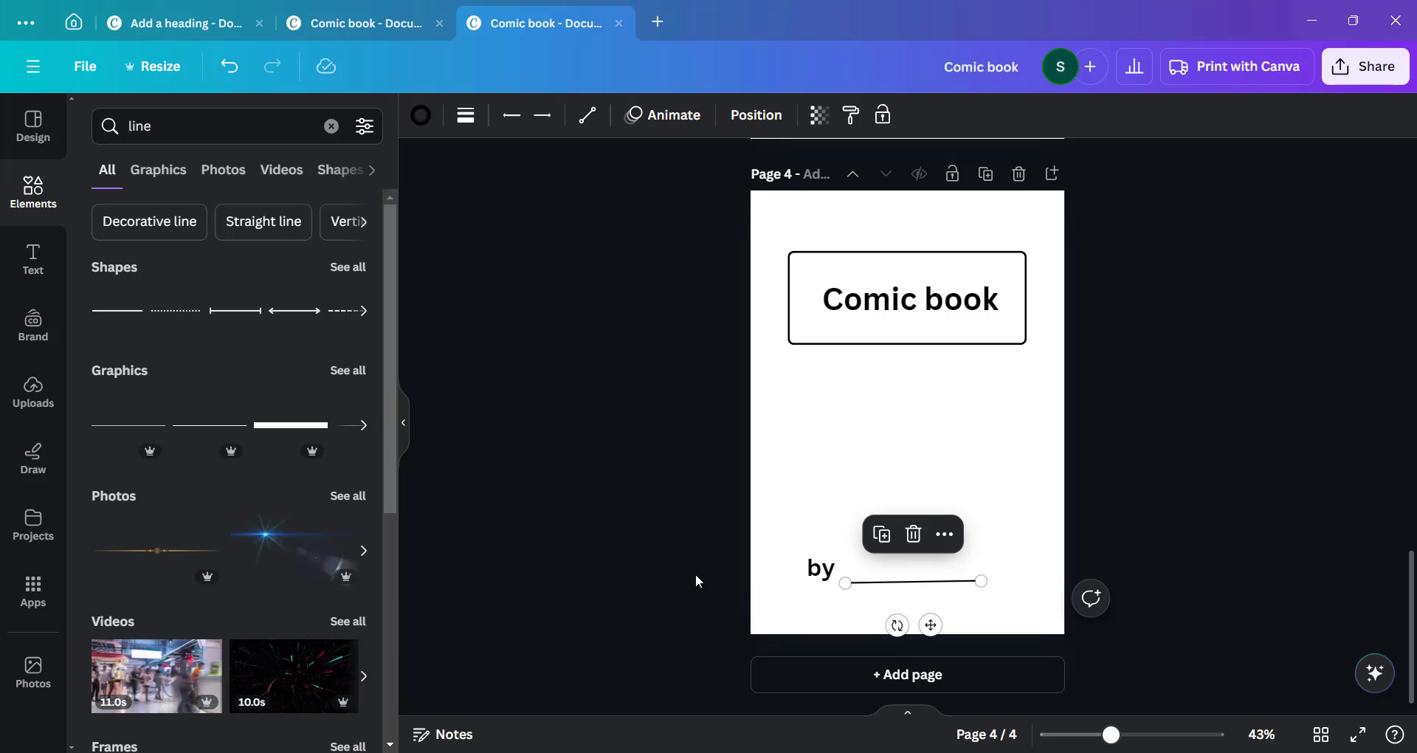
{"action": "left_click", "coordinate": [727, 613]}
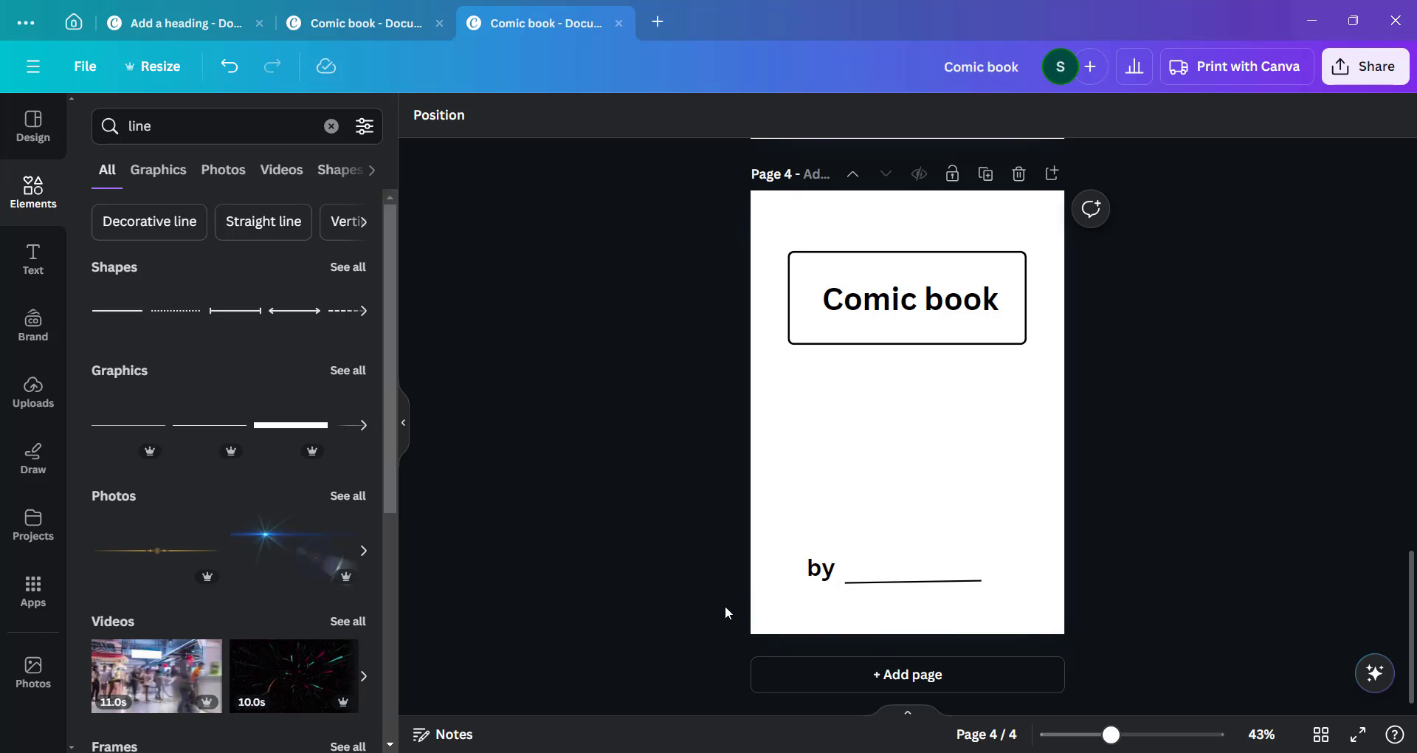
{"action": "left_click", "coordinate": [981, 581]}
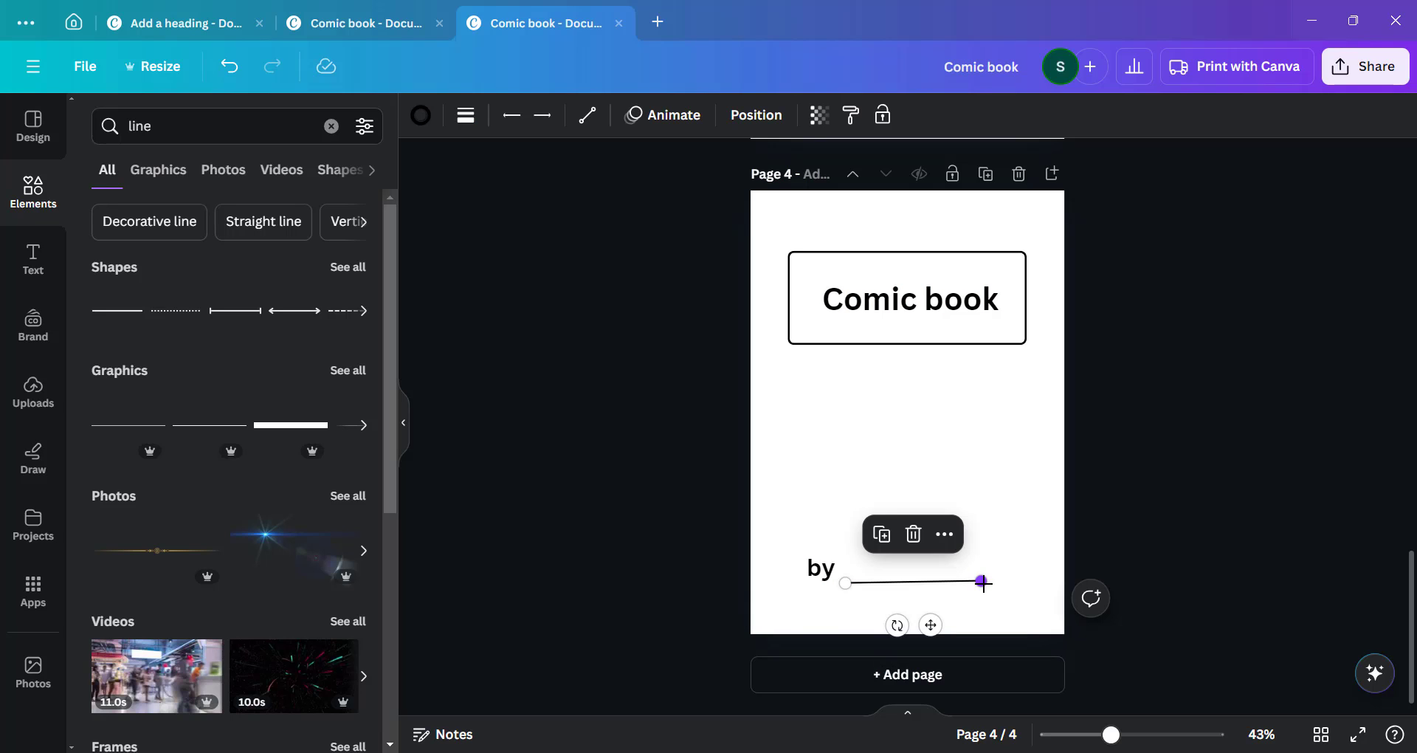
{"action": "left_click_drag", "start_coordinate": [982, 583], "coordinate": [975, 580]}
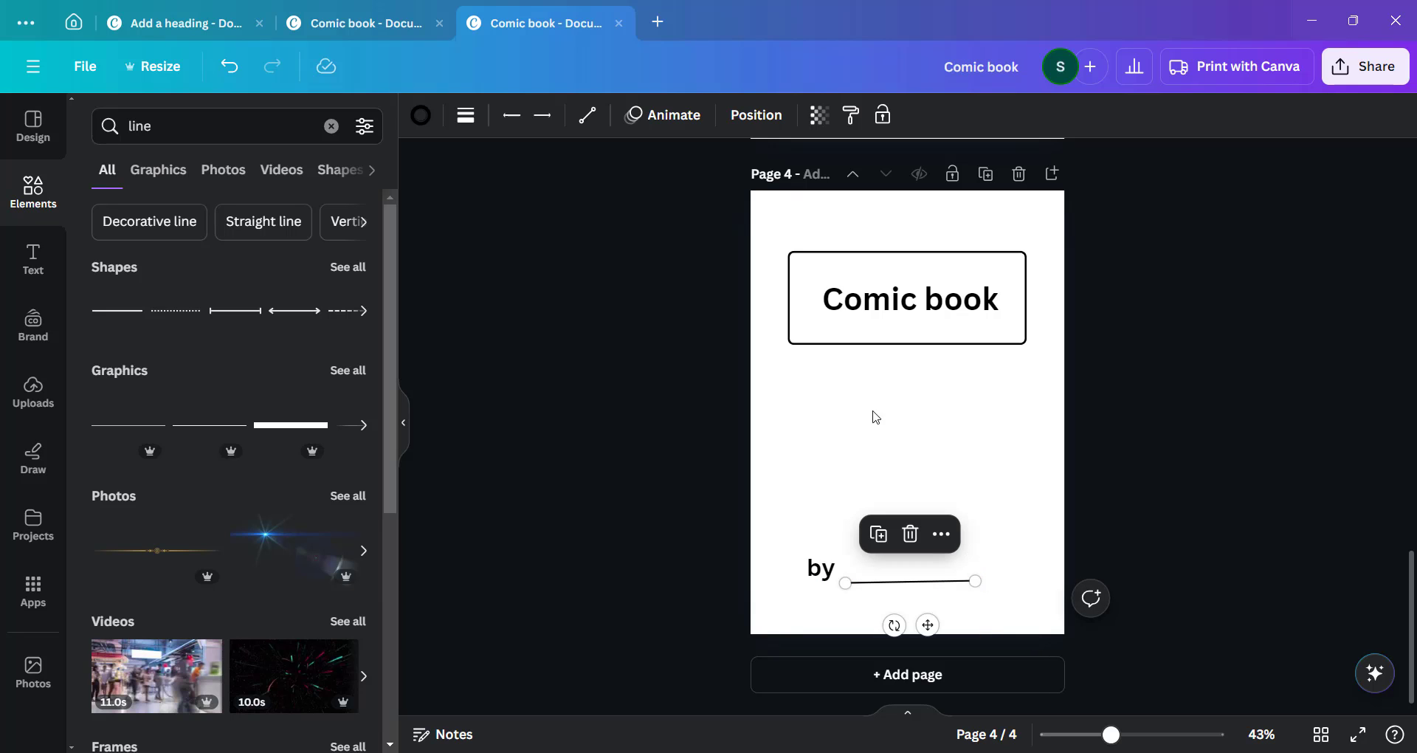
Change the line beside "by" to the short-dashed style
{"action": "left_click", "coordinate": [465, 126]}
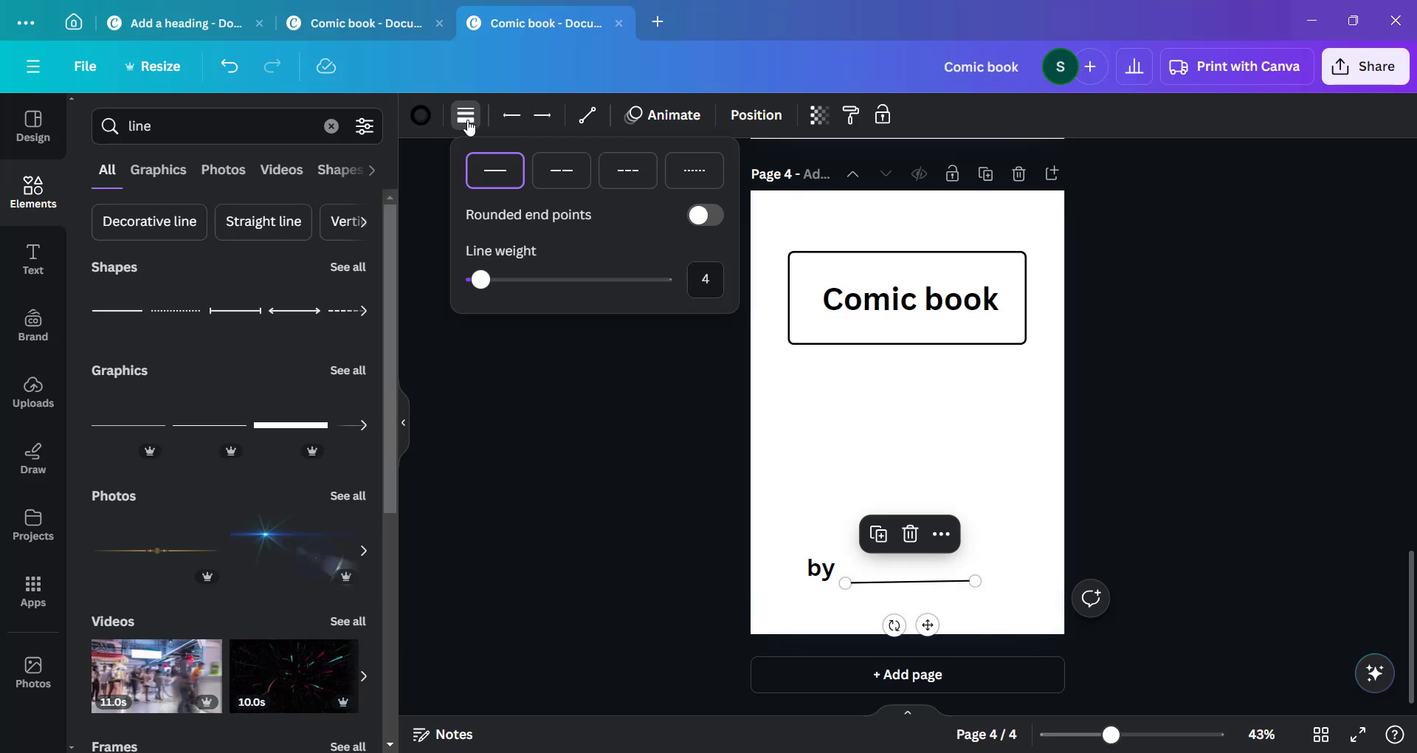
{"action": "left_click", "coordinate": [627, 177]}
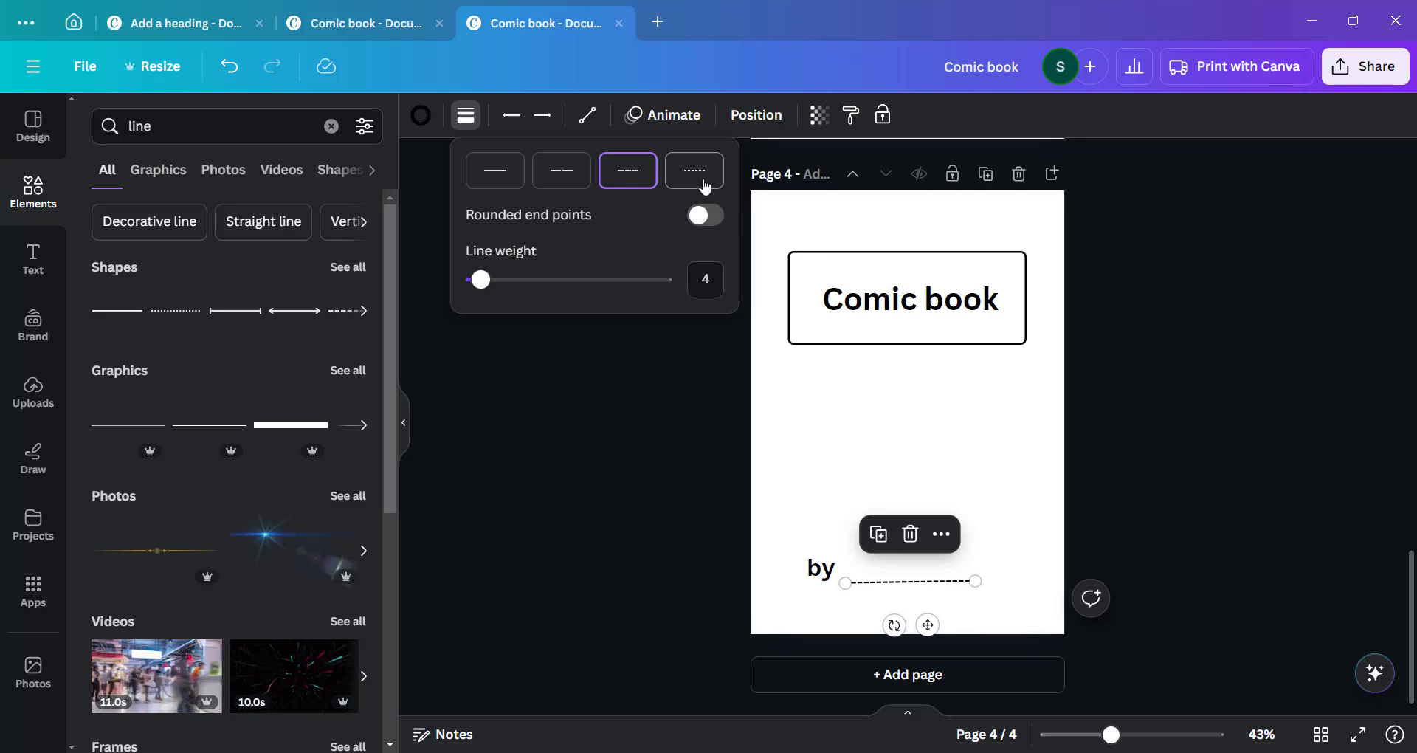
{"action": "left_click", "coordinate": [701, 184]}
{"action": "left_click", "coordinate": [632, 184]}
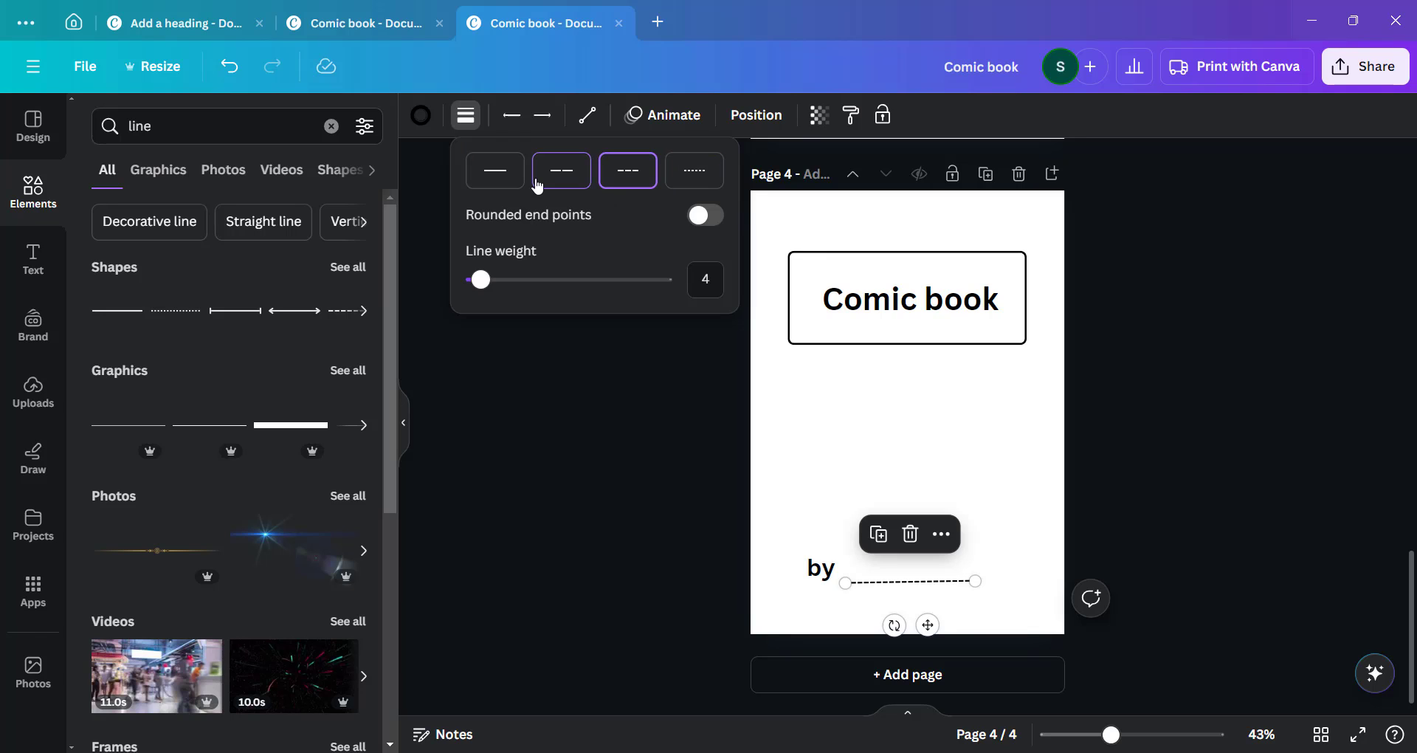
{"action": "left_click", "coordinate": [618, 193]}
{"action": "left_click", "coordinate": [618, 534]}
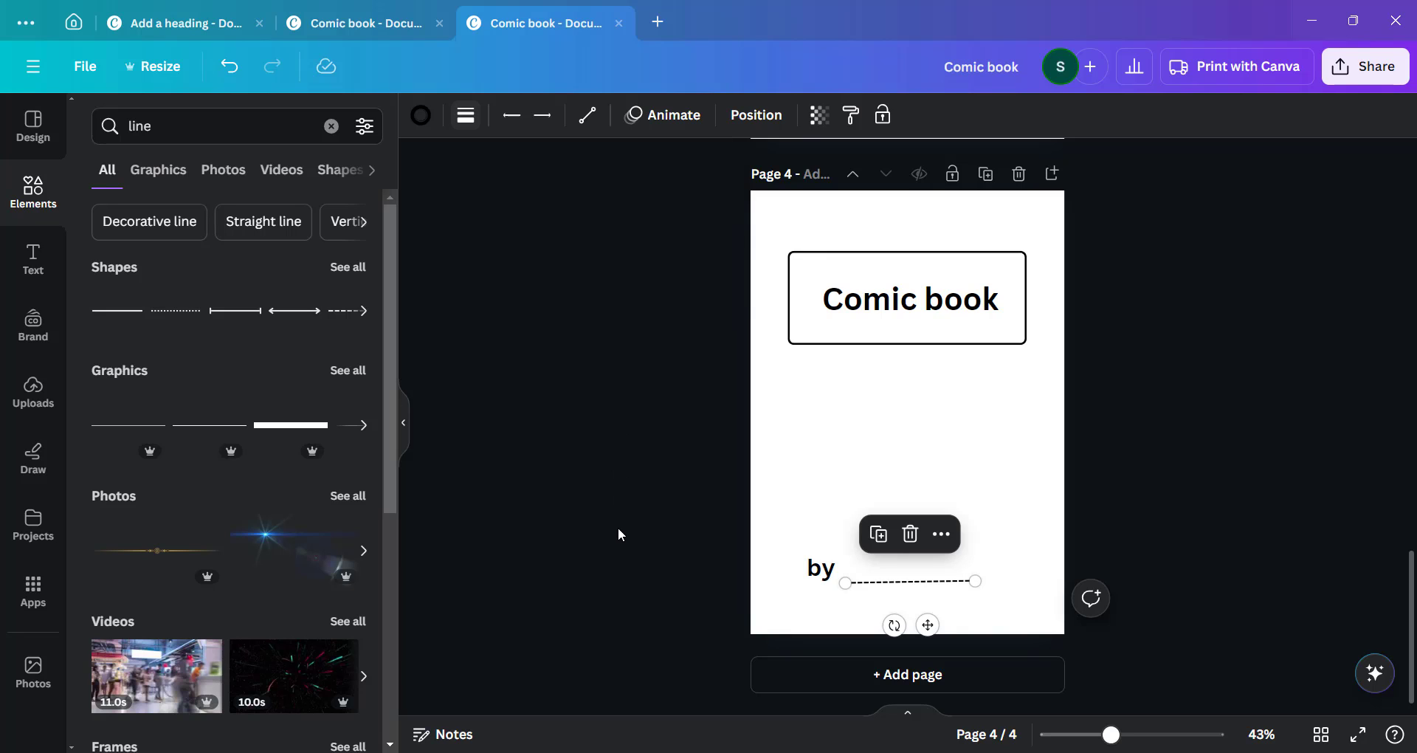
{"action": "left_click", "coordinate": [667, 606]}
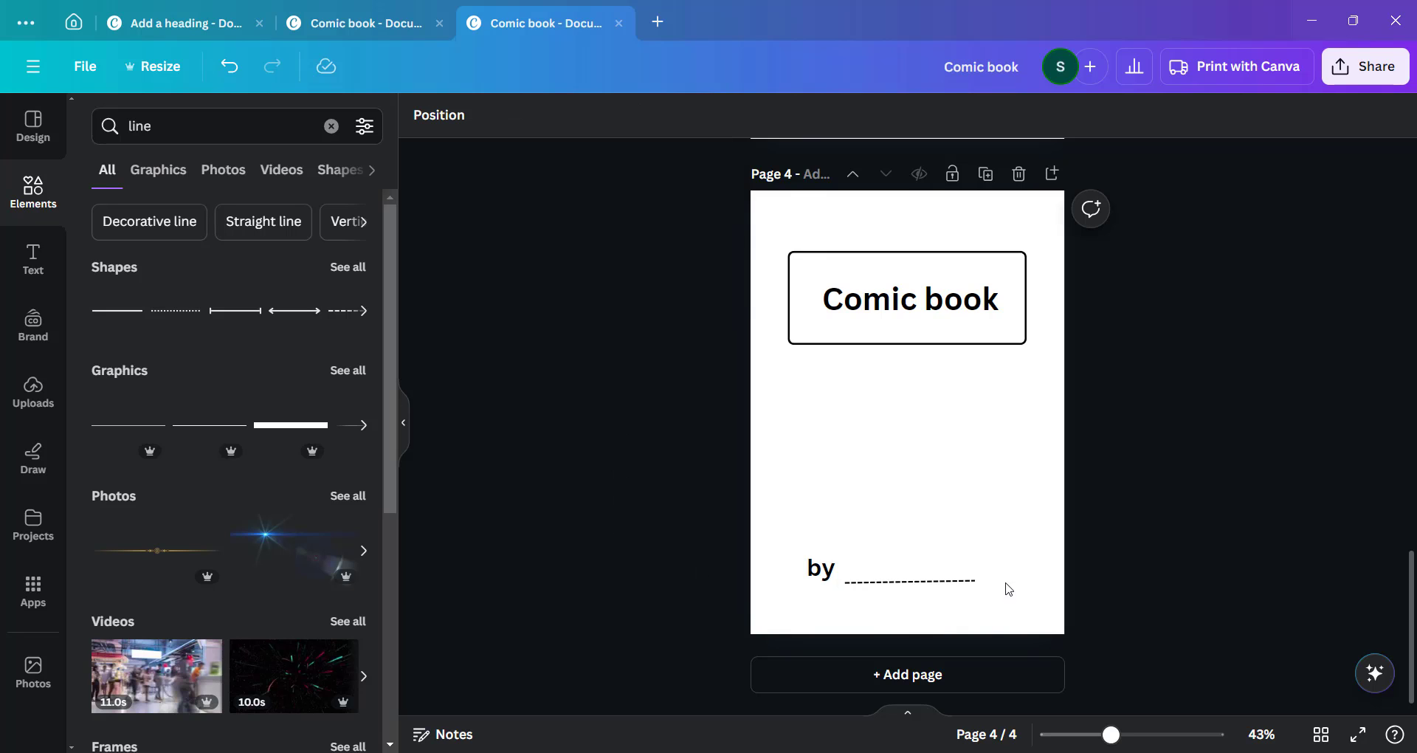
{"action": "scroll", "coordinate": [871, 396], "scroll_direction": "up", "scroll_amount": 5}
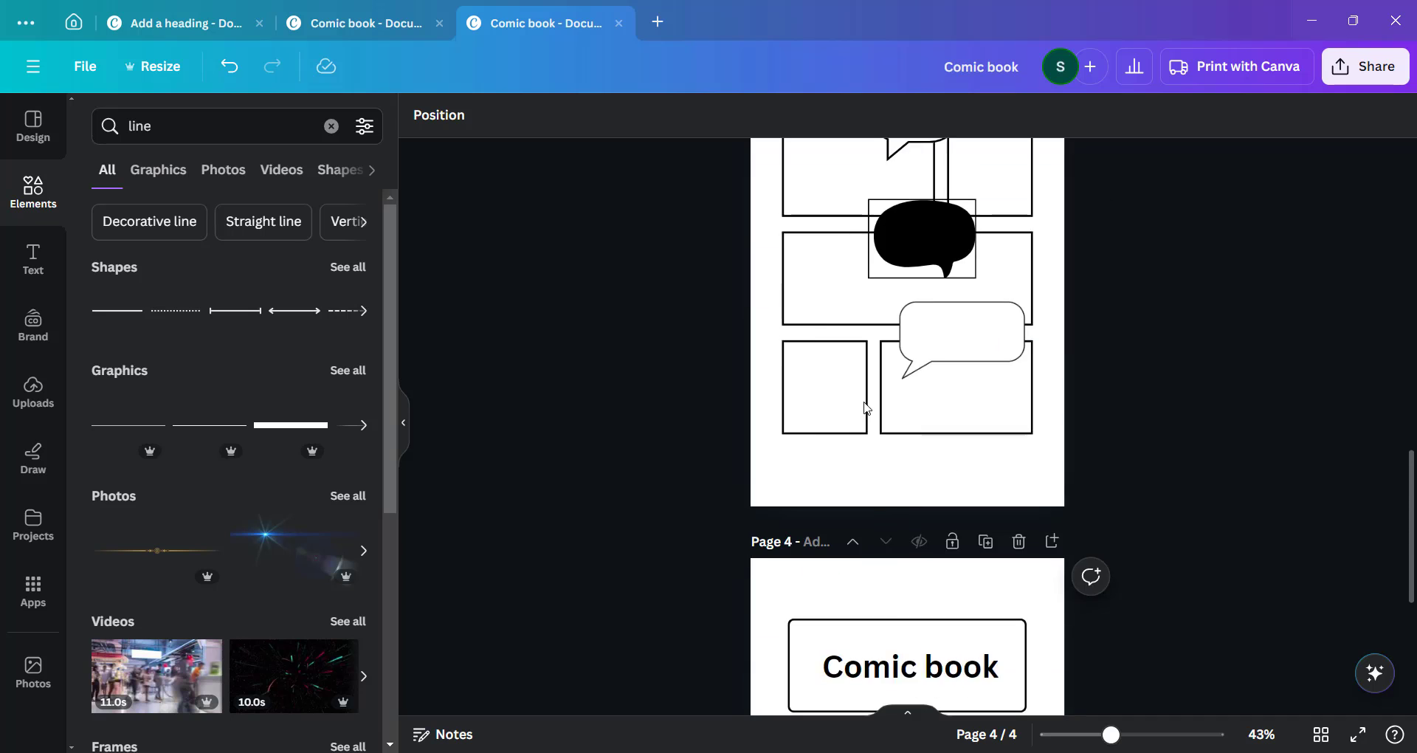
{"action": "scroll", "coordinate": [870, 396], "scroll_direction": "down", "scroll_amount": 4}
{"action": "scroll", "coordinate": [867, 400], "scroll_direction": "up", "scroll_amount": 1}
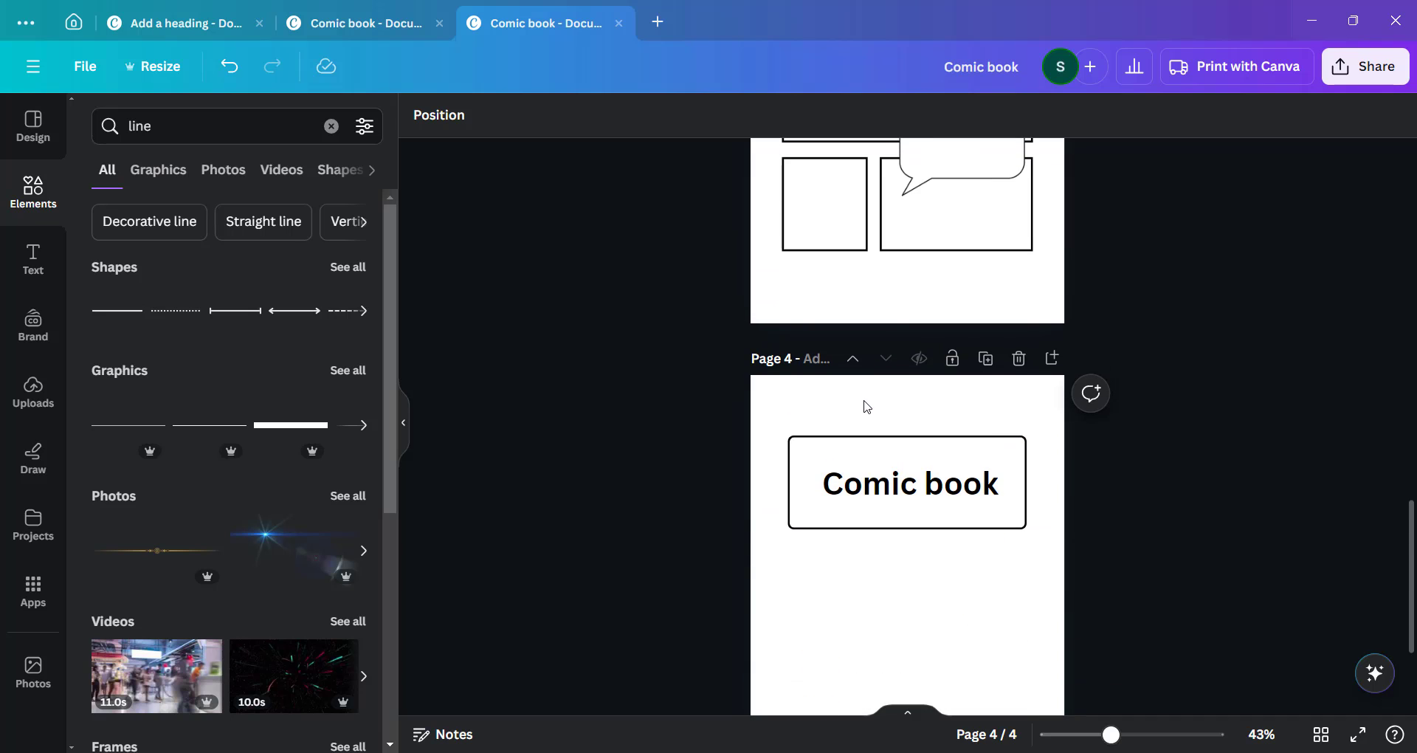
Move the "Comic book" title page from fourth place up to become the first page of the document
{"action": "left_click", "coordinate": [854, 362]}
{"action": "left_click", "coordinate": [850, 361]}
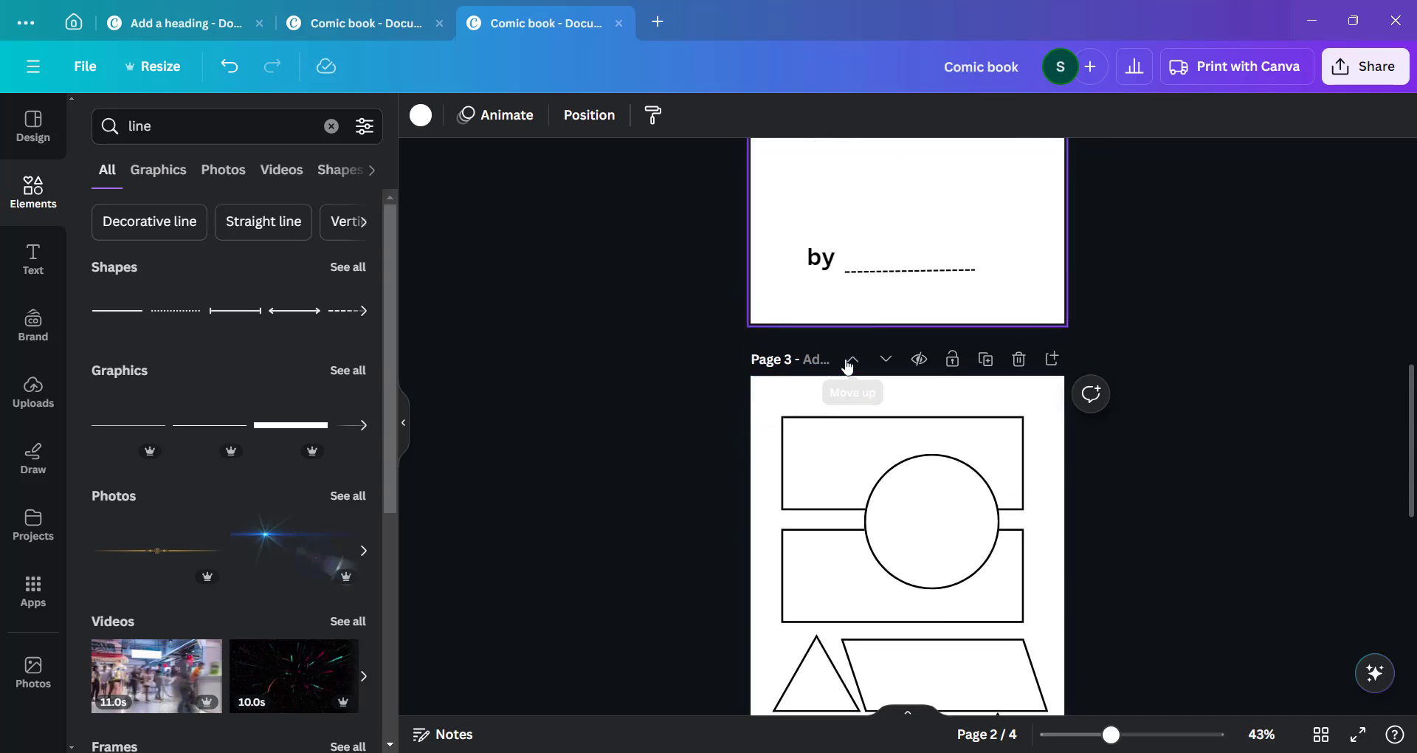
{"action": "left_click", "coordinate": [850, 361]}
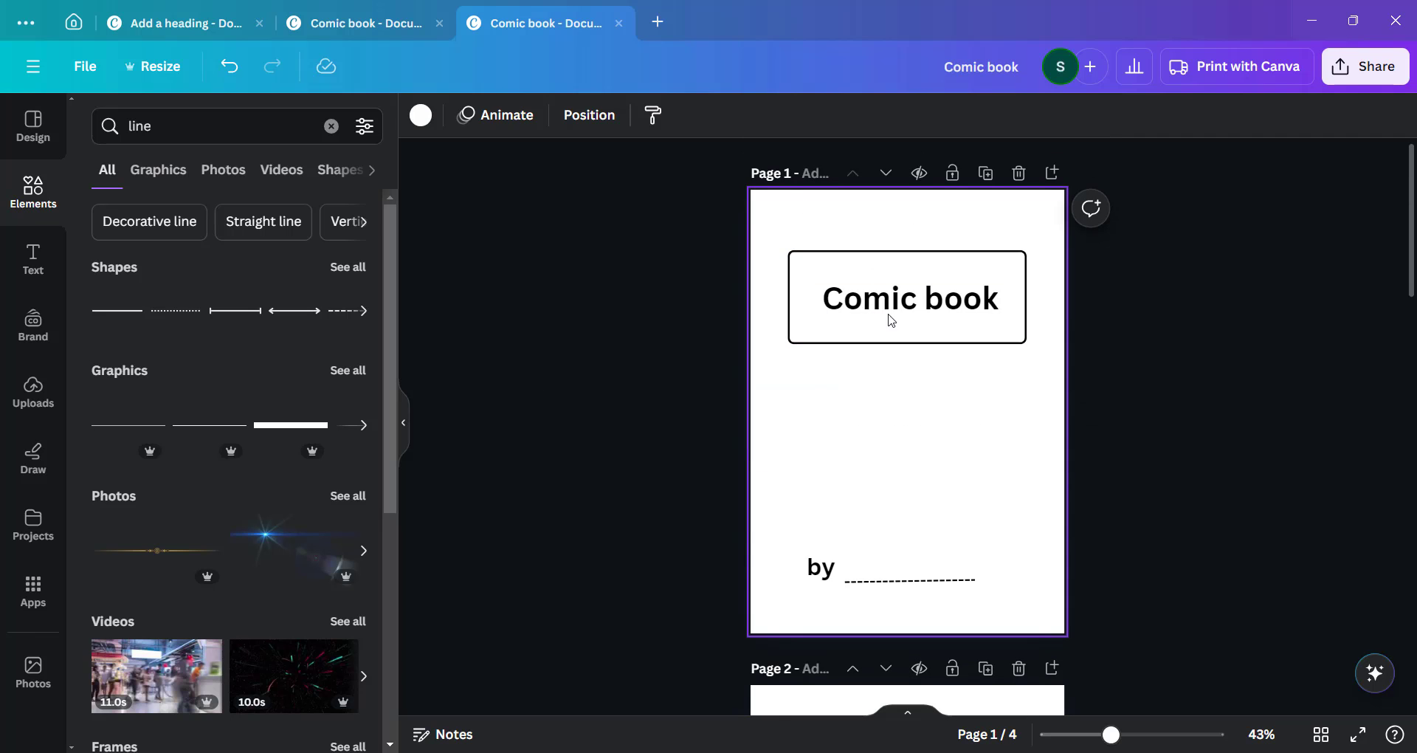
Examine the download file types for the design, including PDF Print, and close the download options without exporting
{"action": "scroll", "coordinate": [834, 329], "scroll_direction": "down", "scroll_amount": 15}
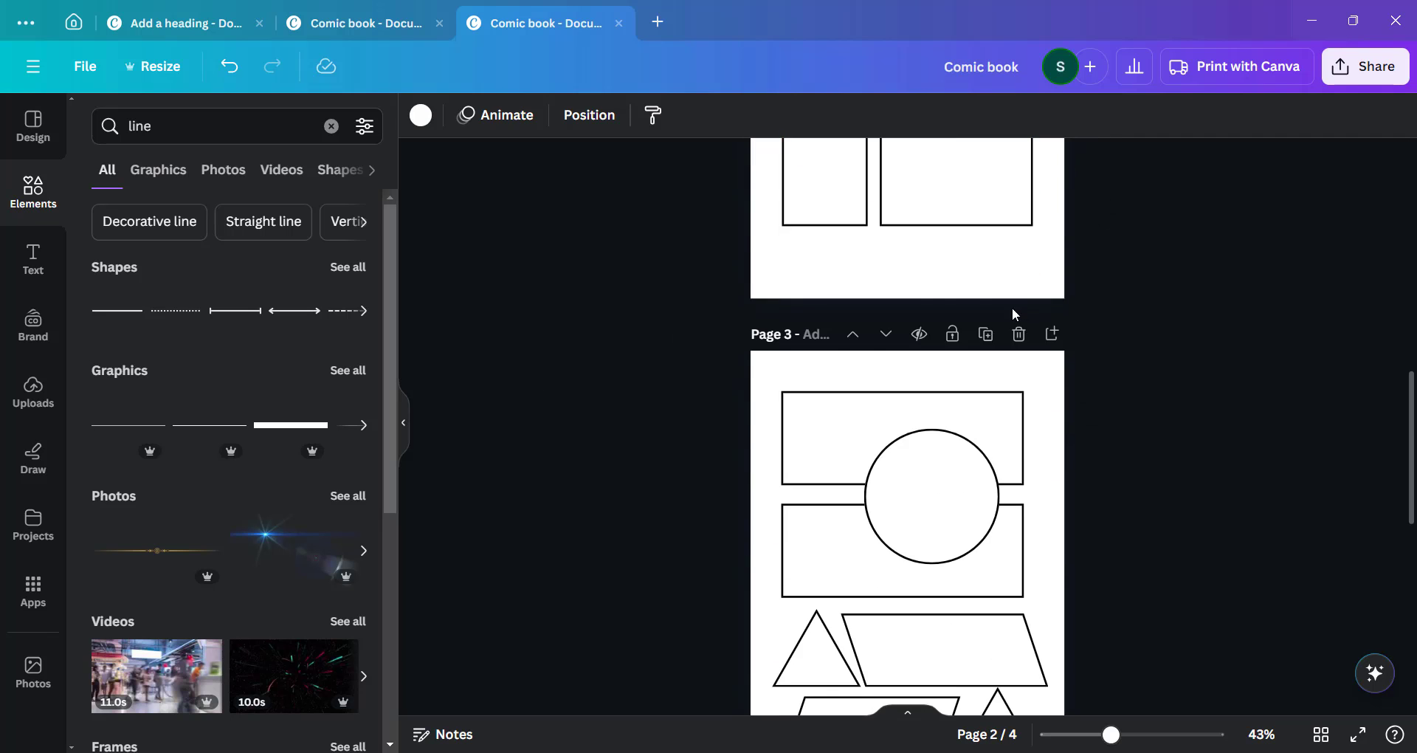
{"action": "scroll", "coordinate": [899, 332], "scroll_direction": "down", "scroll_amount": 3}
{"action": "scroll", "coordinate": [863, 443], "scroll_direction": "up", "scroll_amount": 7}
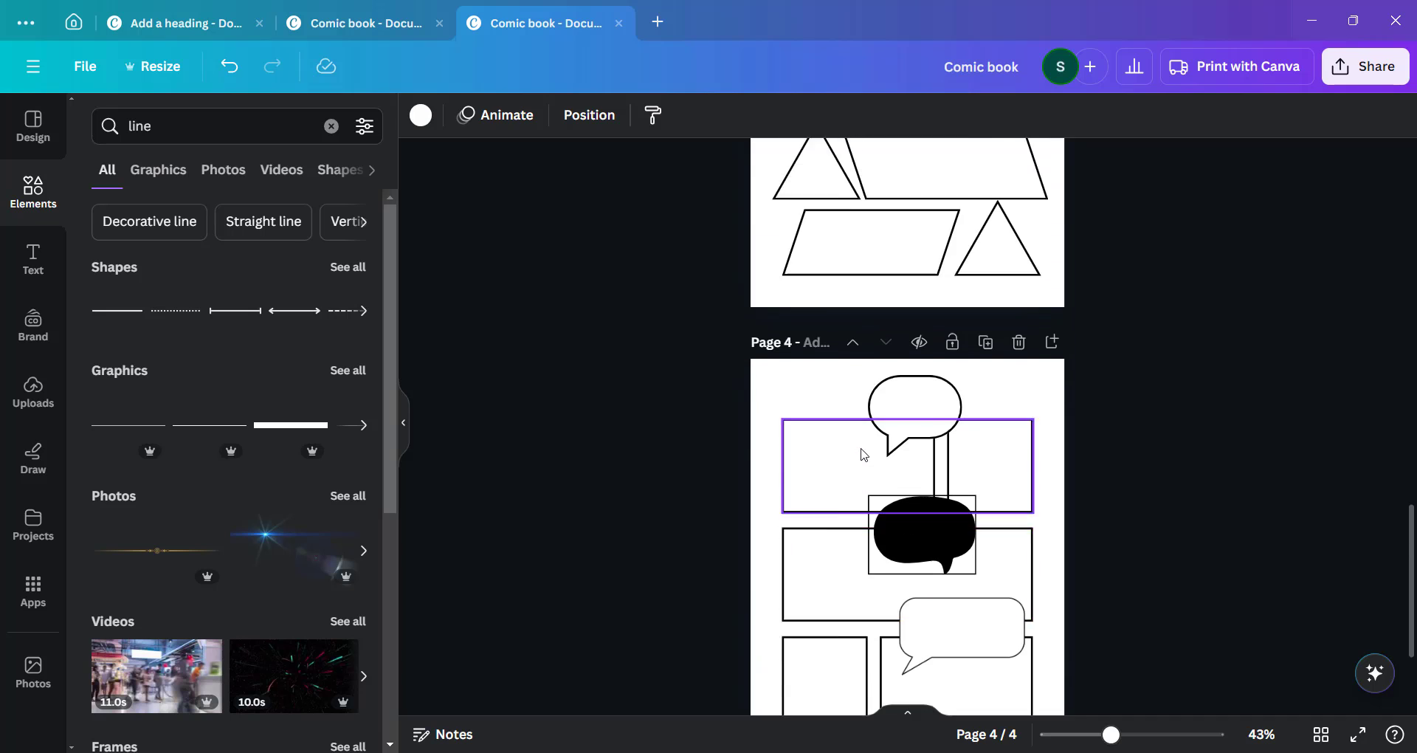
{"action": "scroll", "coordinate": [864, 435], "scroll_direction": "down", "scroll_amount": 6}
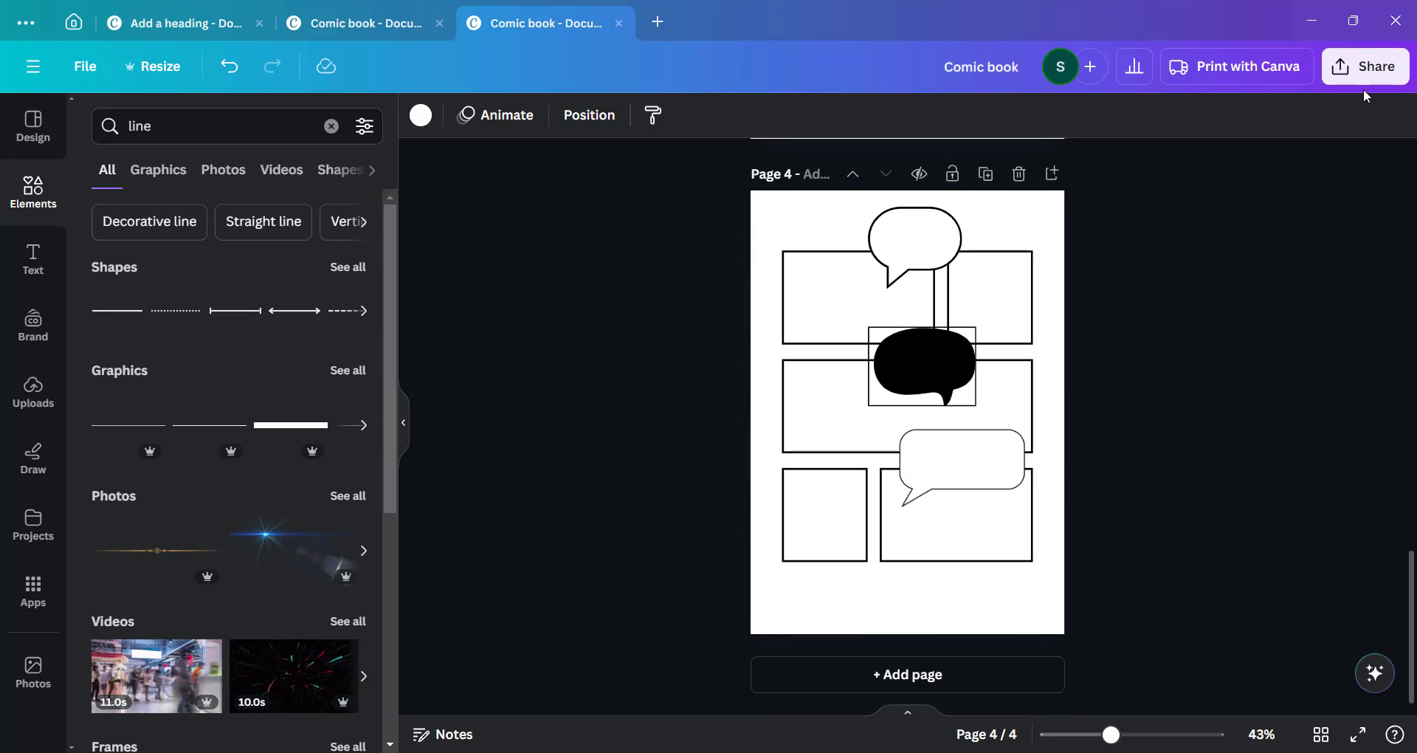
{"action": "left_click", "coordinate": [1365, 70]}
{"action": "scroll", "coordinate": [1176, 383], "scroll_direction": "down", "scroll_amount": 2}
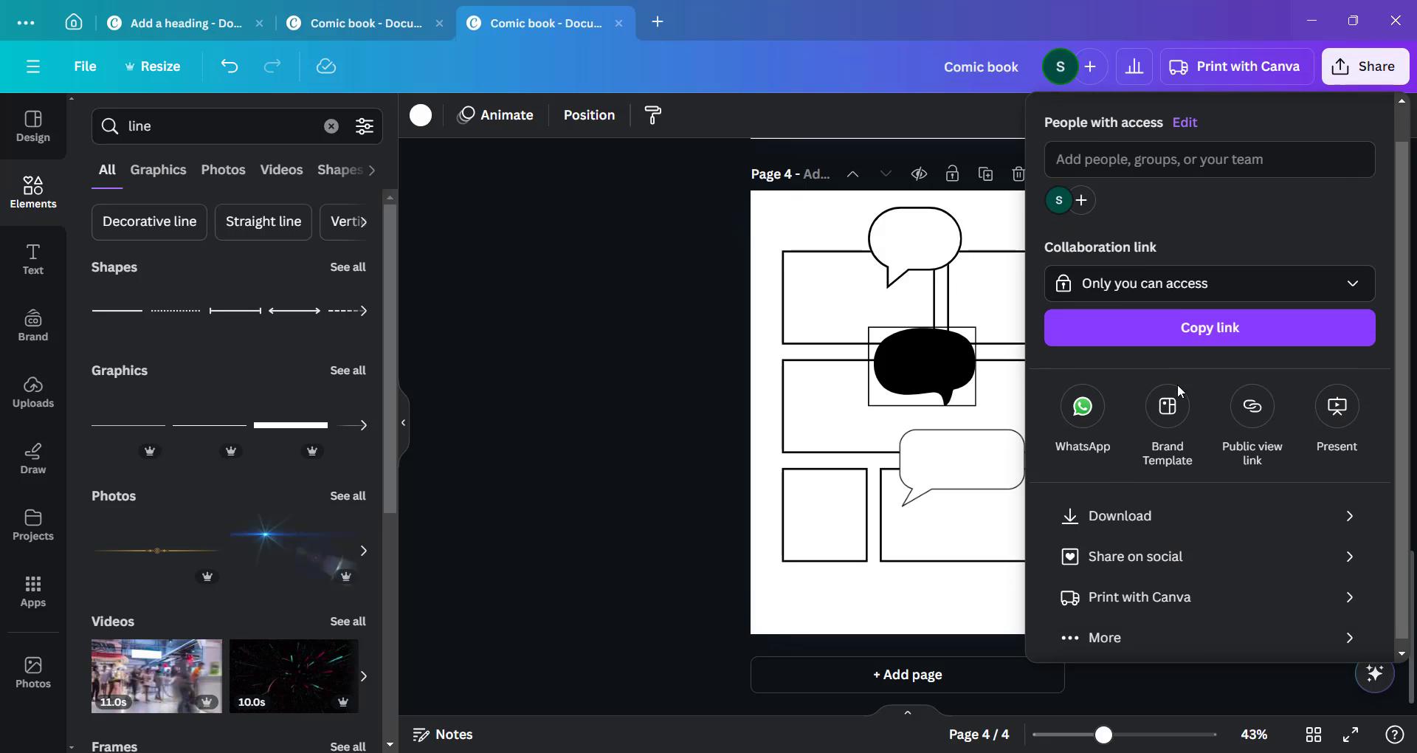
{"action": "left_click", "coordinate": [1125, 508]}
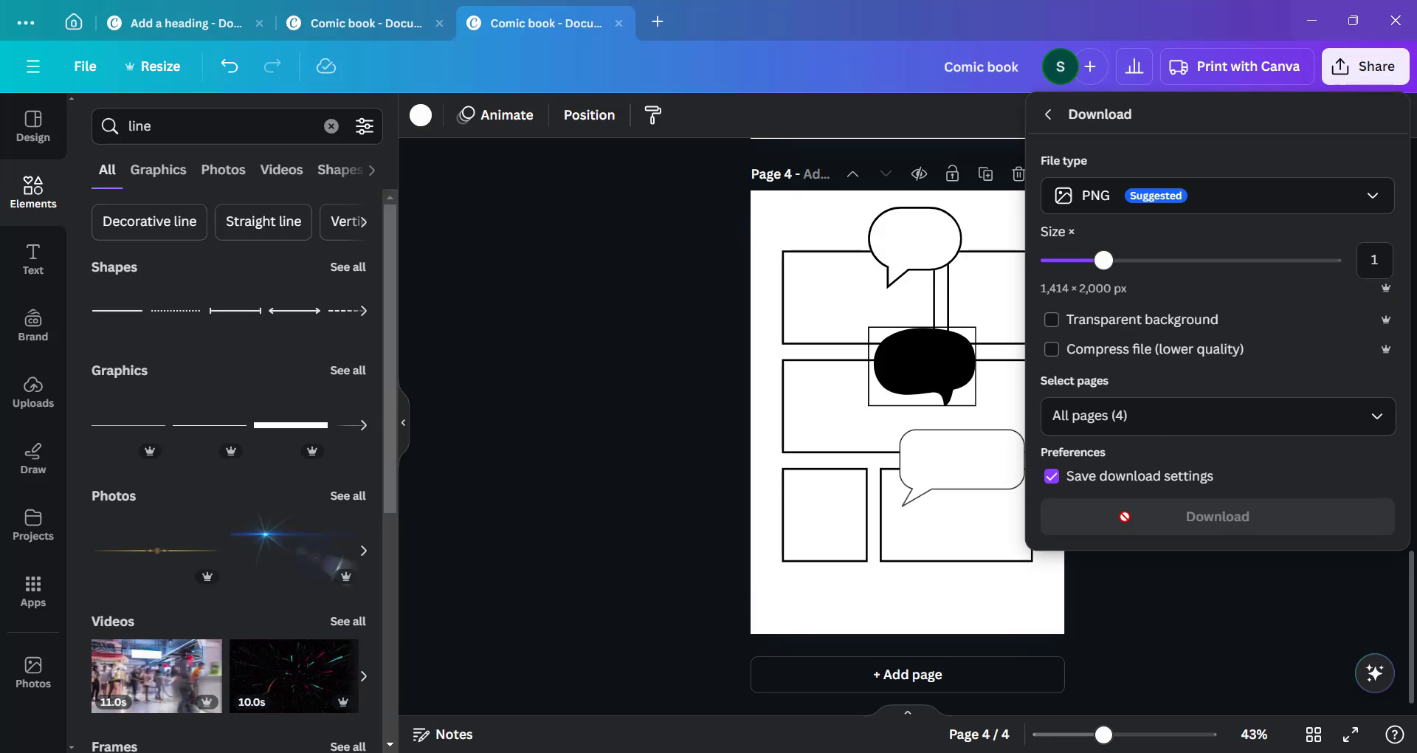
{"action": "left_click", "coordinate": [1107, 203]}
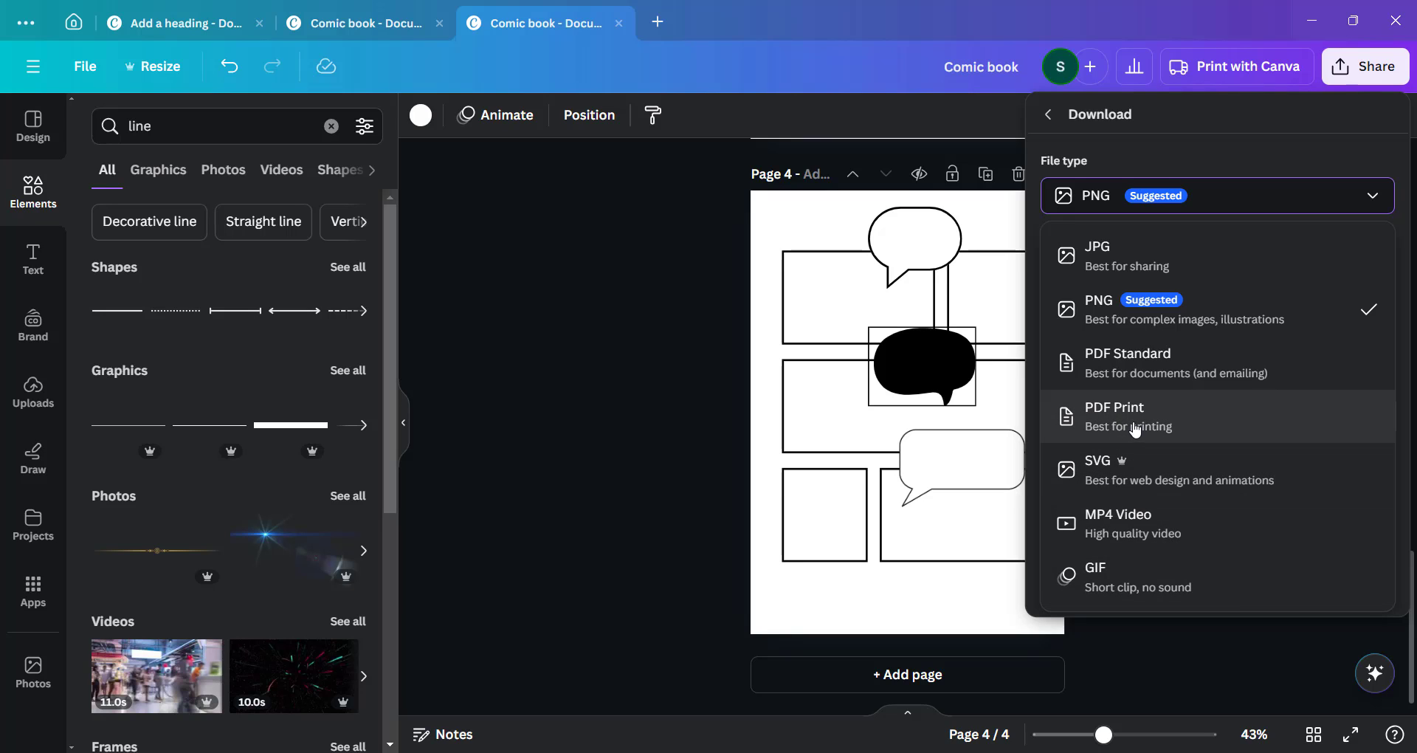
{"action": "left_click", "coordinate": [660, 436]}
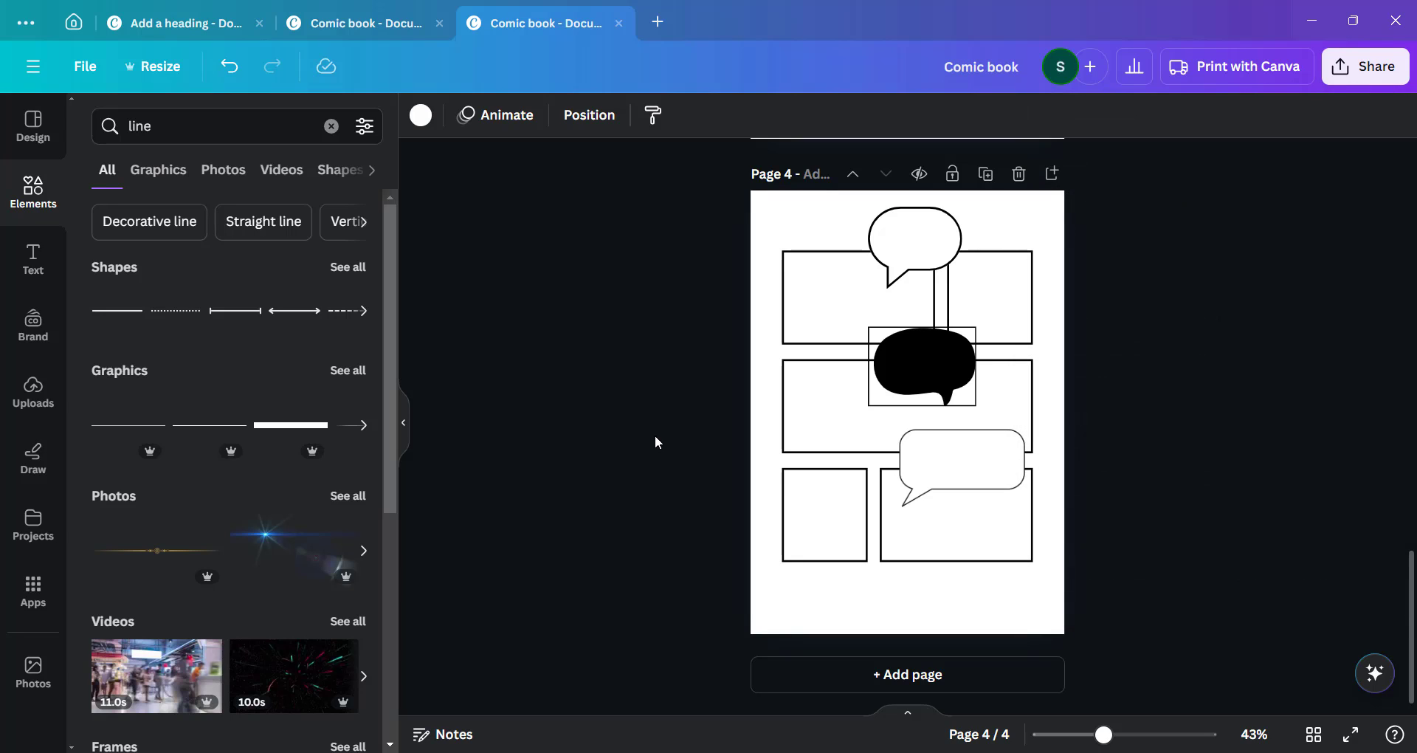